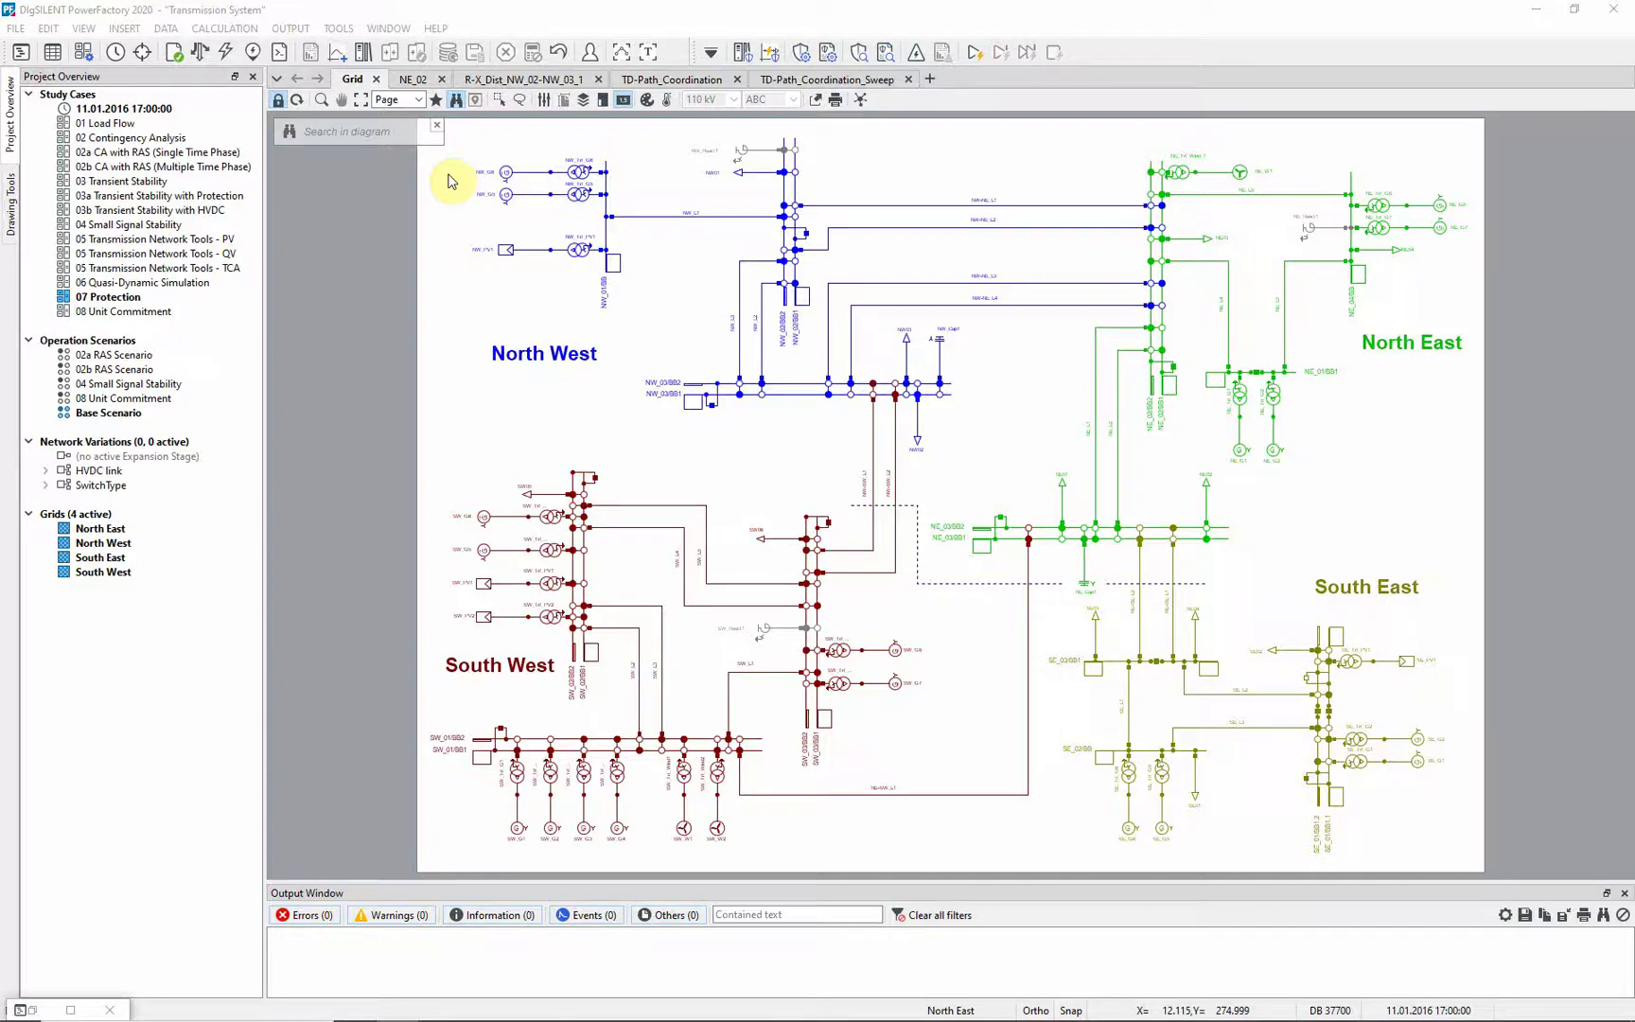
Zoom the Grid diagram in on the NW-NE lines around busbar NE_01/BB1.
left_click(322, 101)
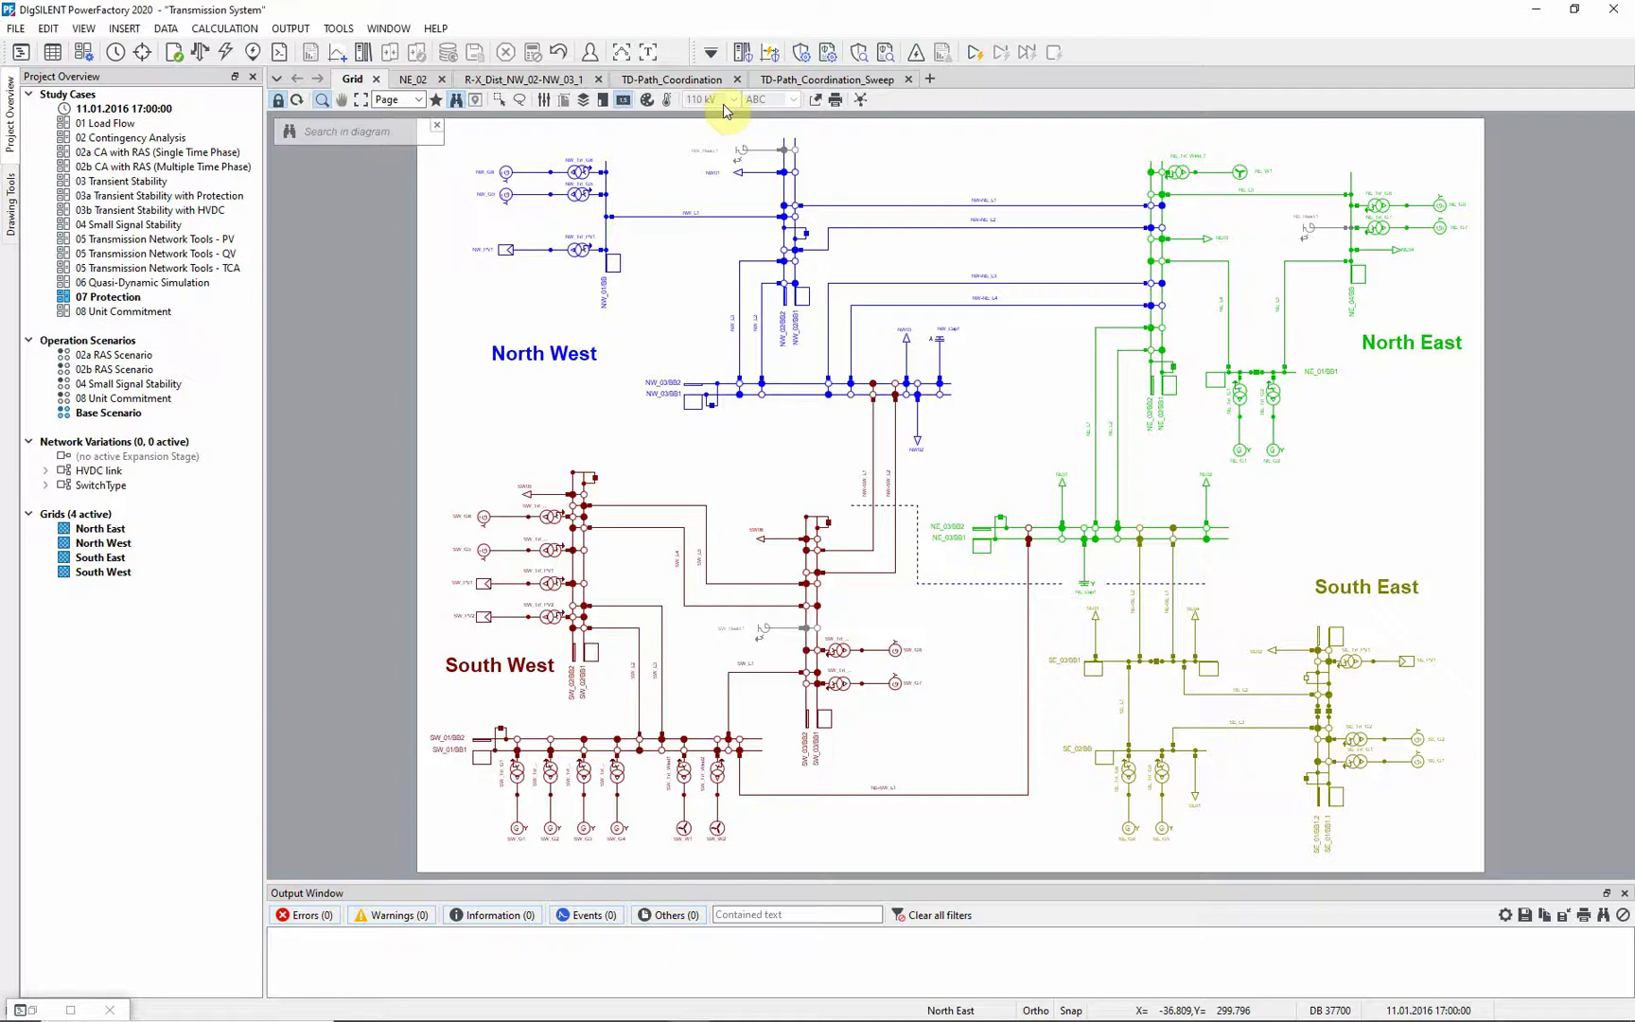
left_click_drag(724, 130, 1468, 547)
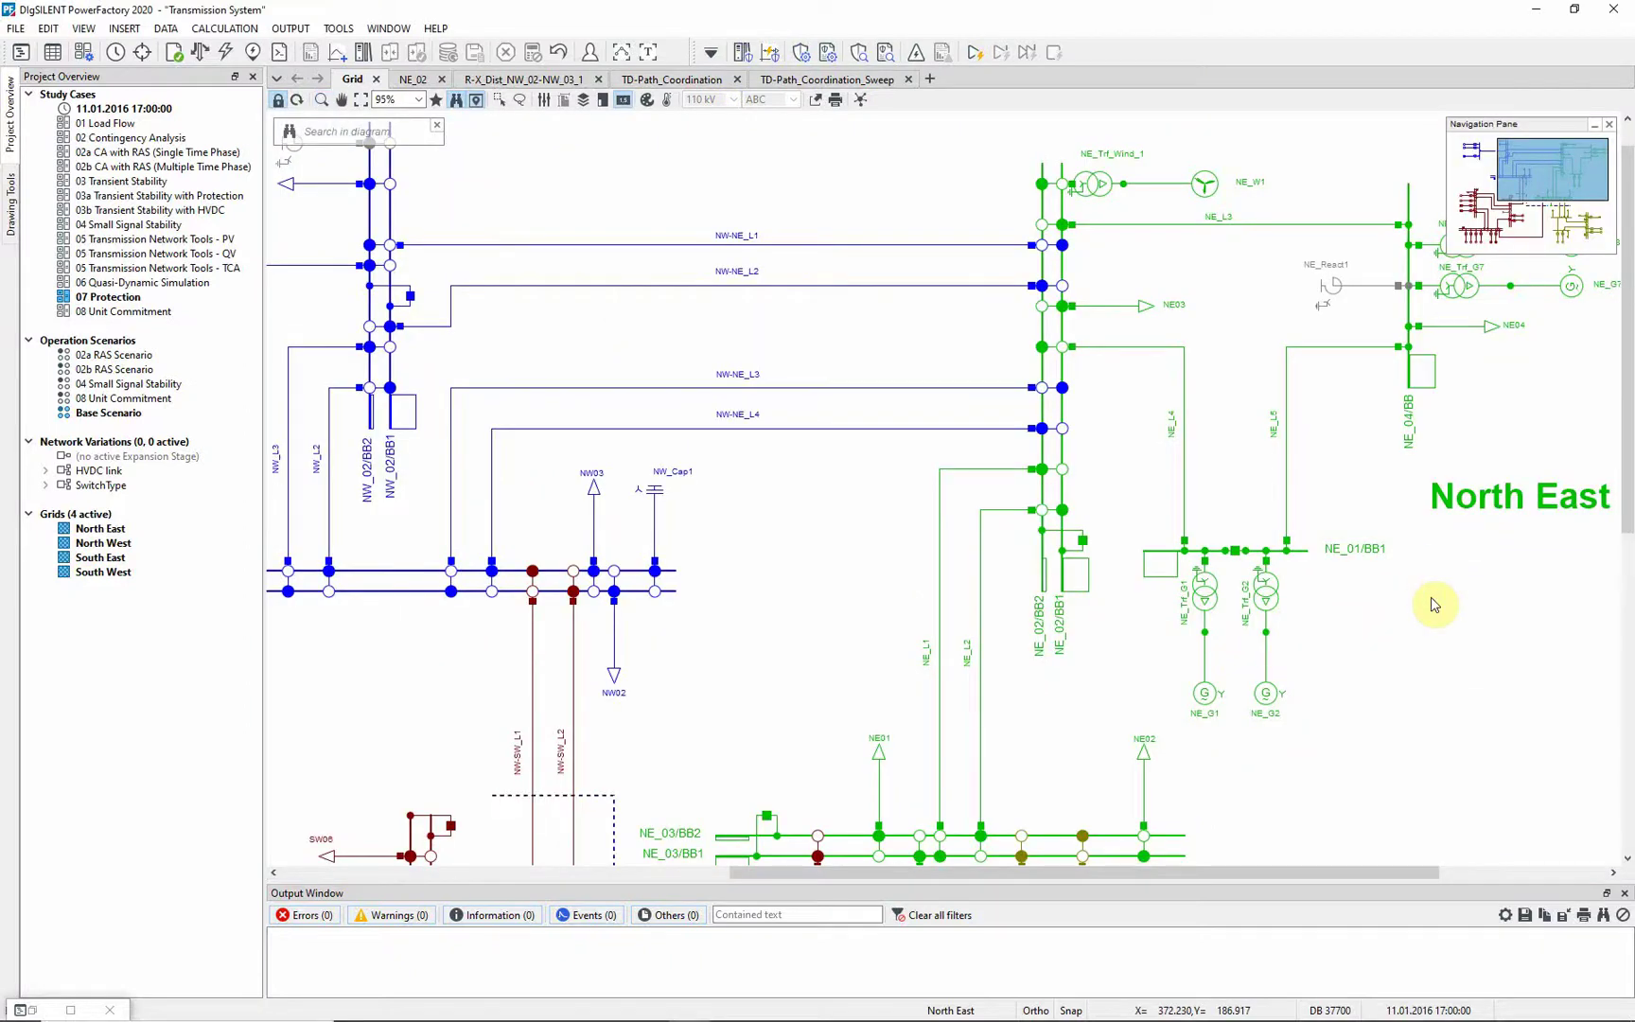
left_click(1184, 547)
right_click(1185, 547)
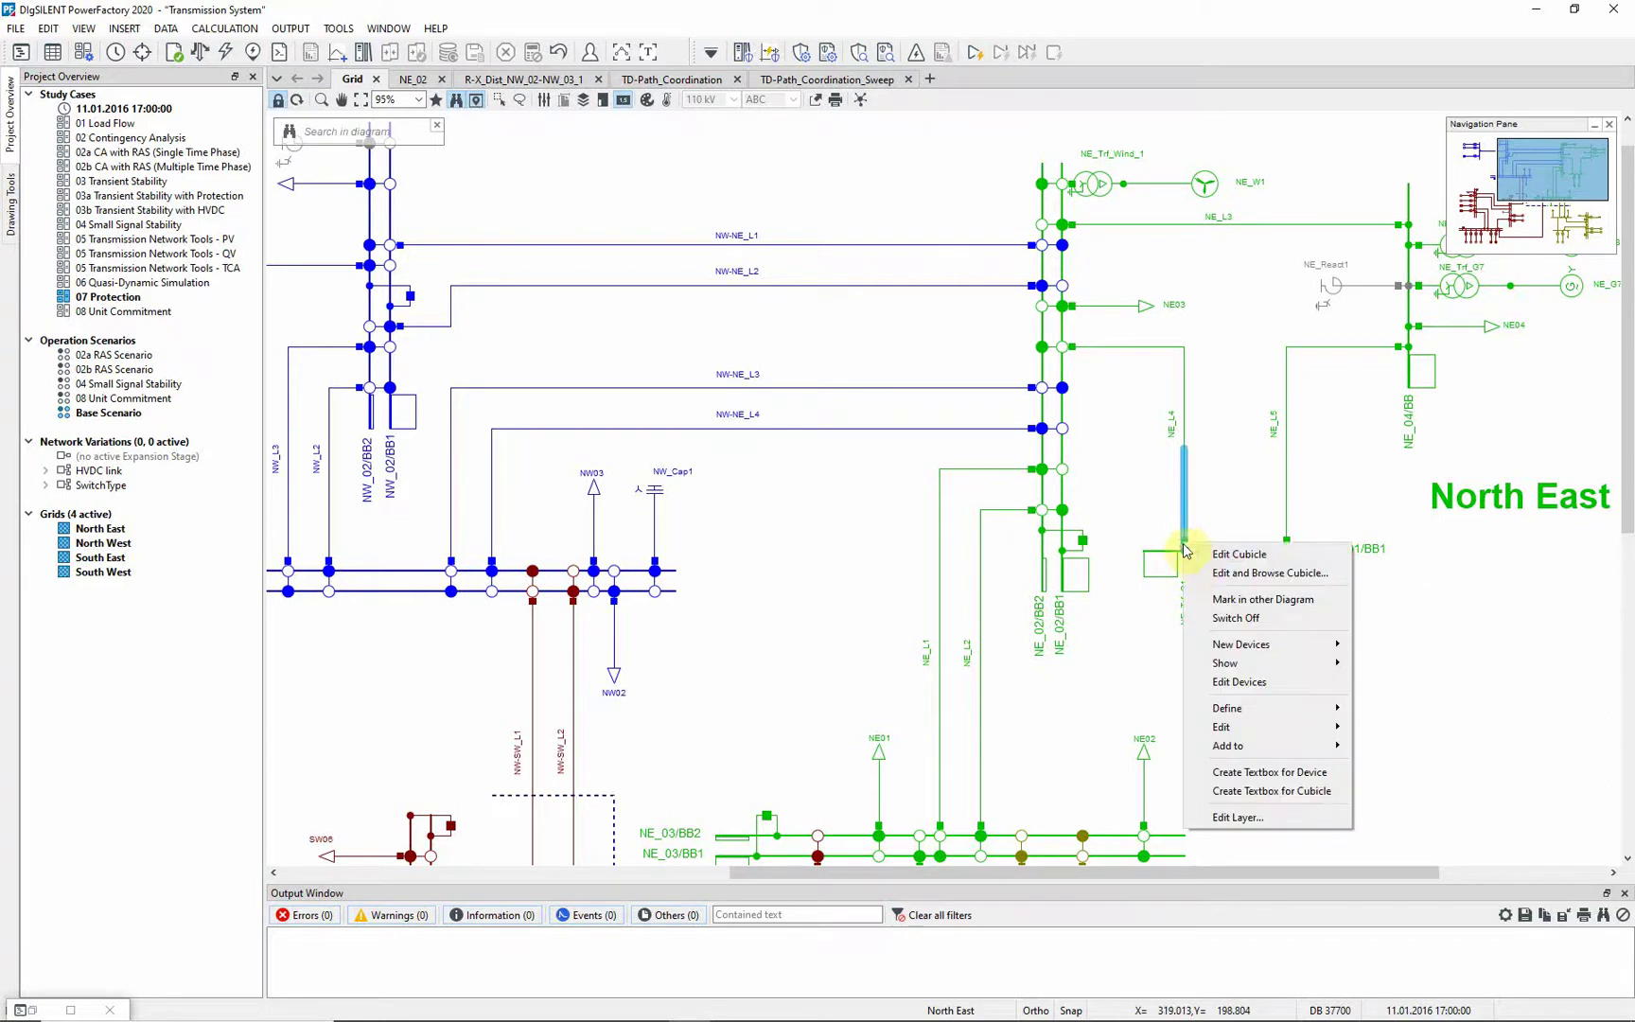
left_click(1239, 681)
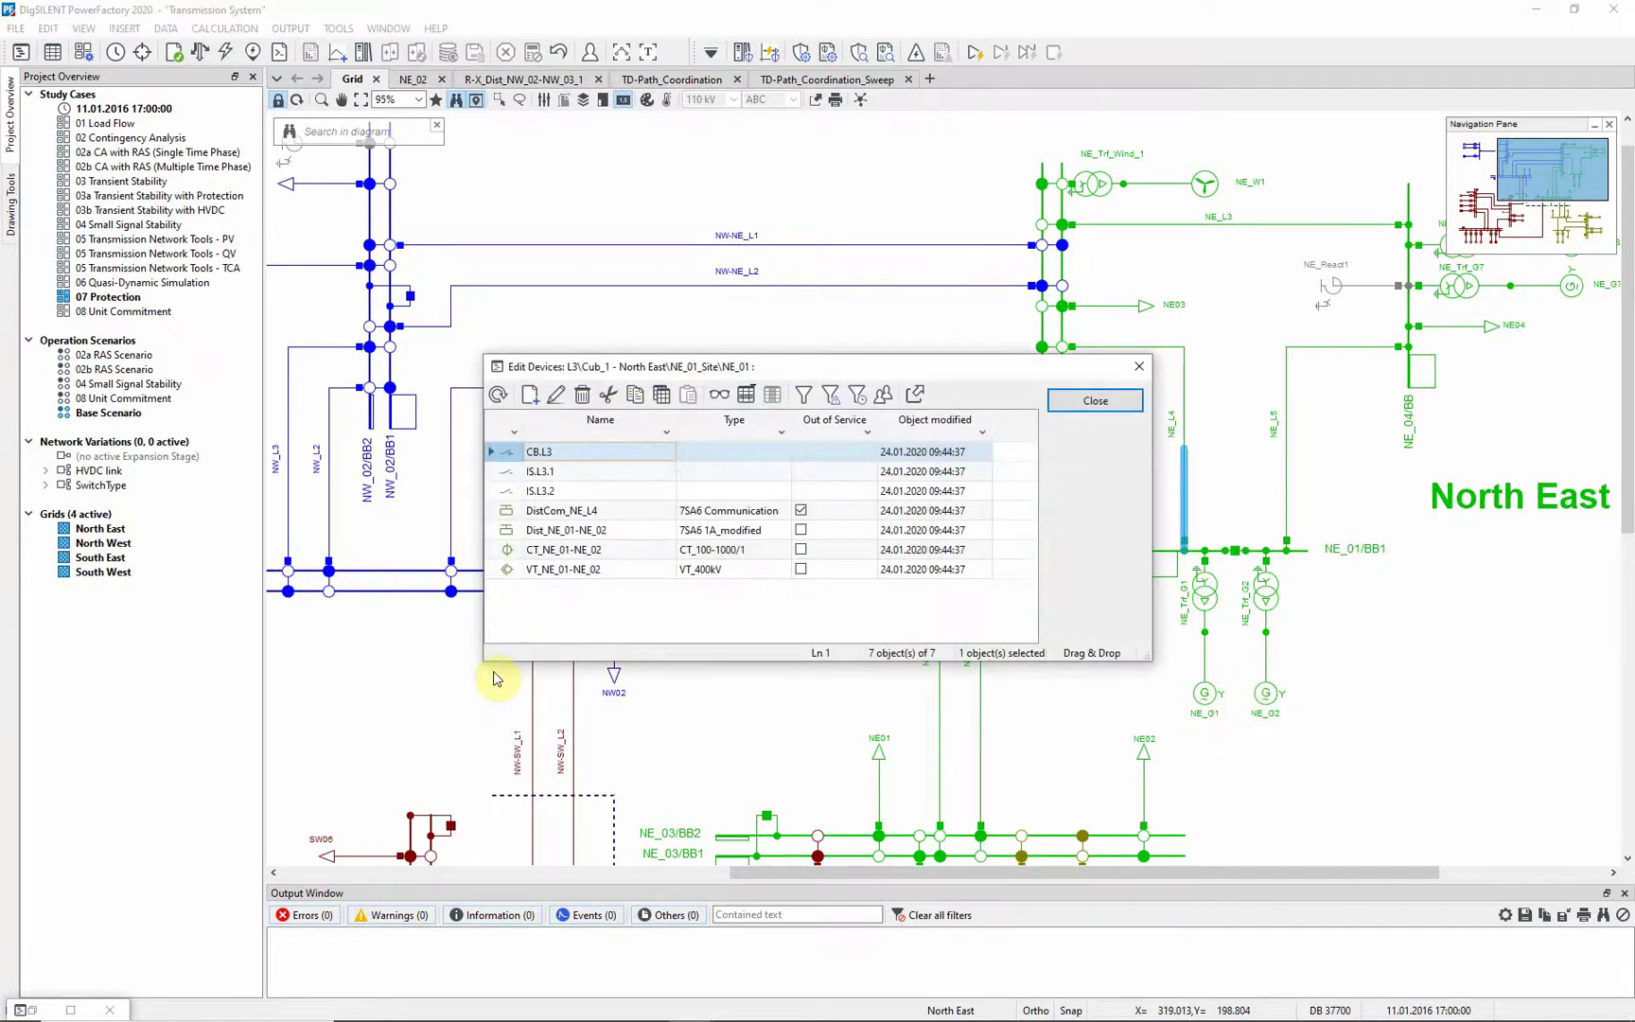
double_click(514, 531)
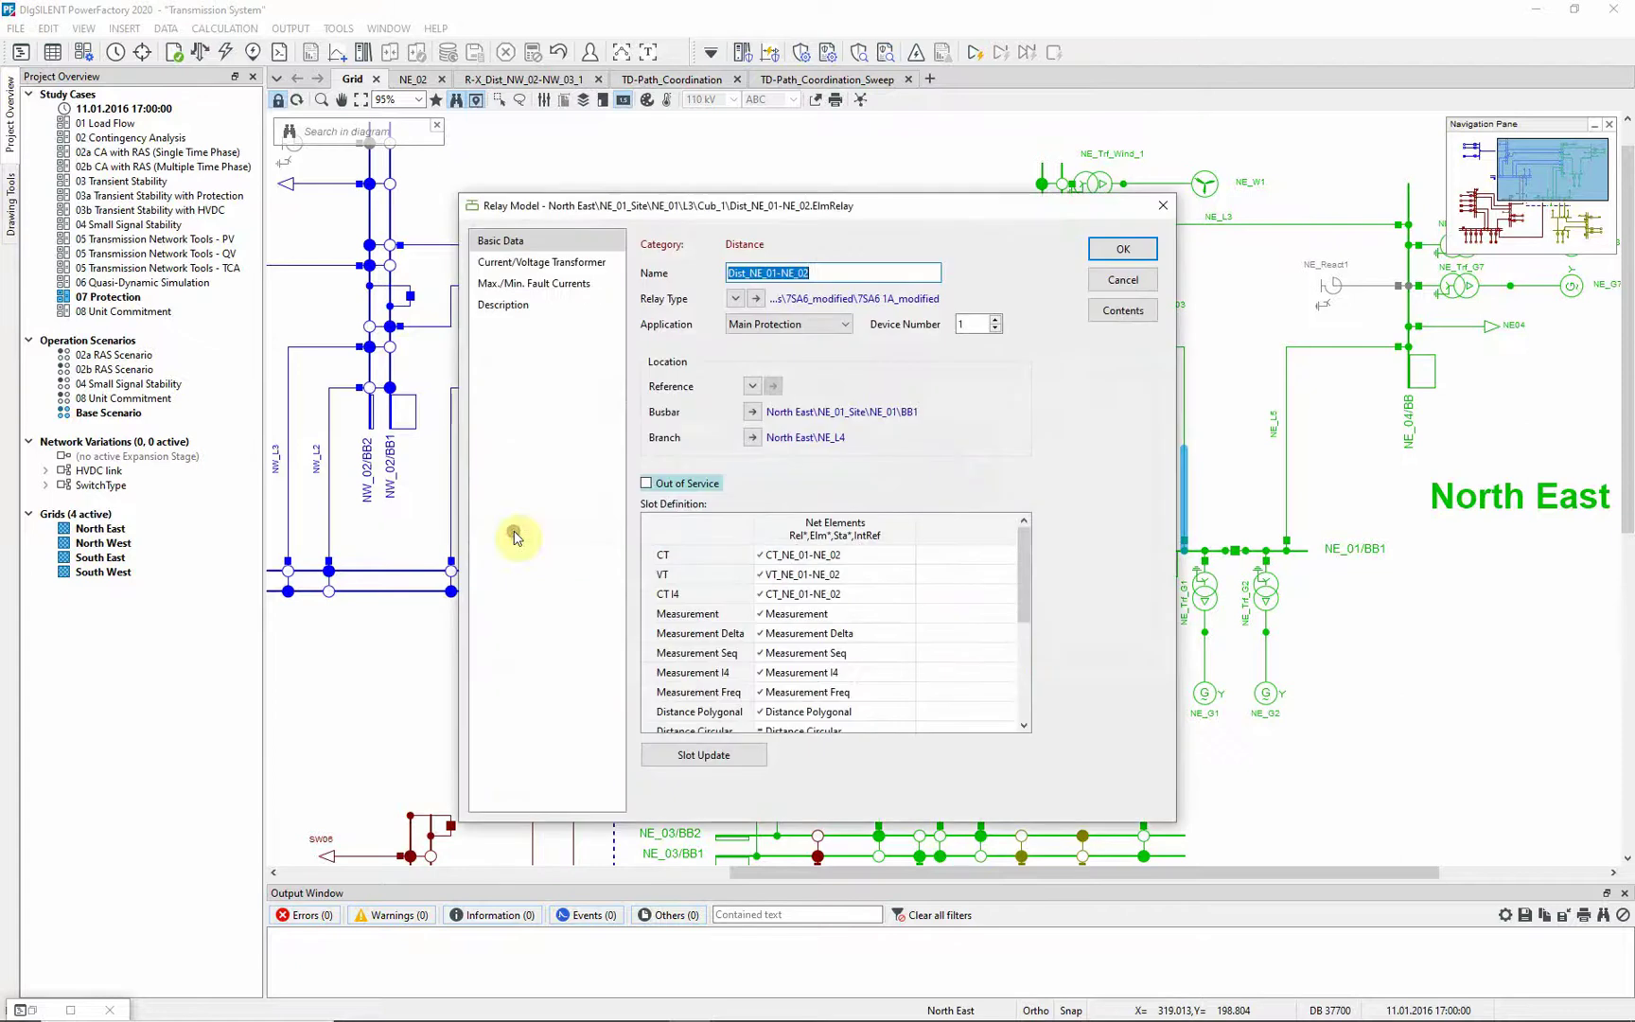
left_click(834, 712)
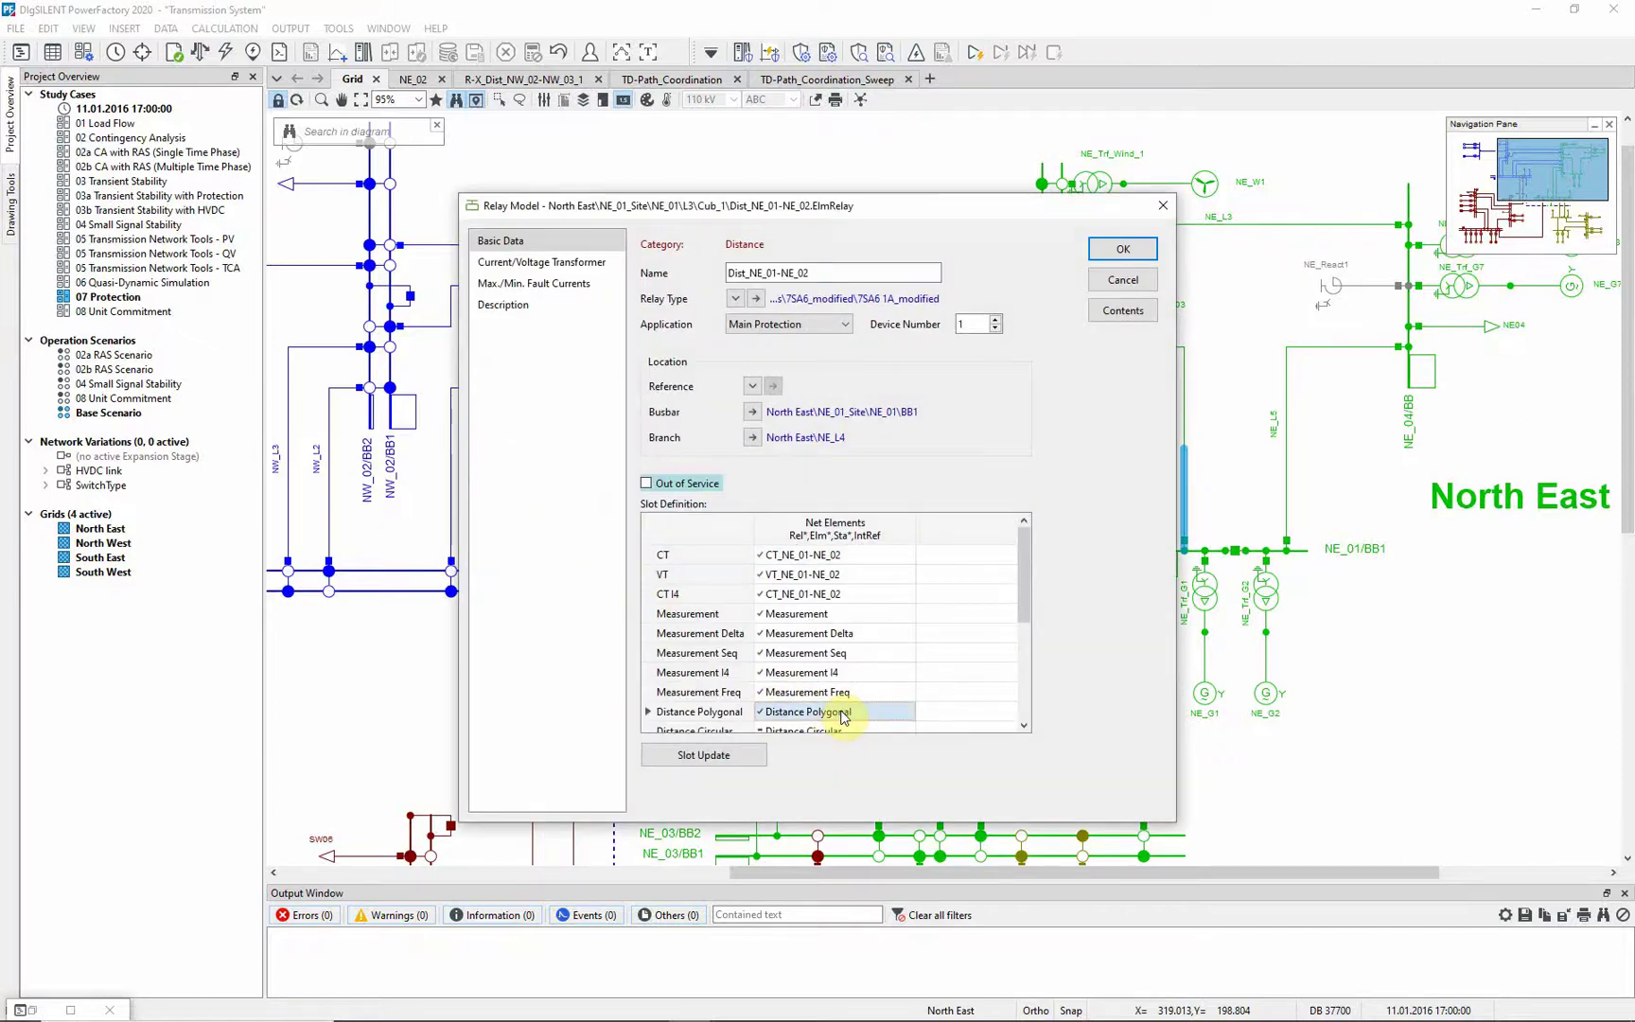
double_click(844, 716)
scroll(856, 686, "down", 1)
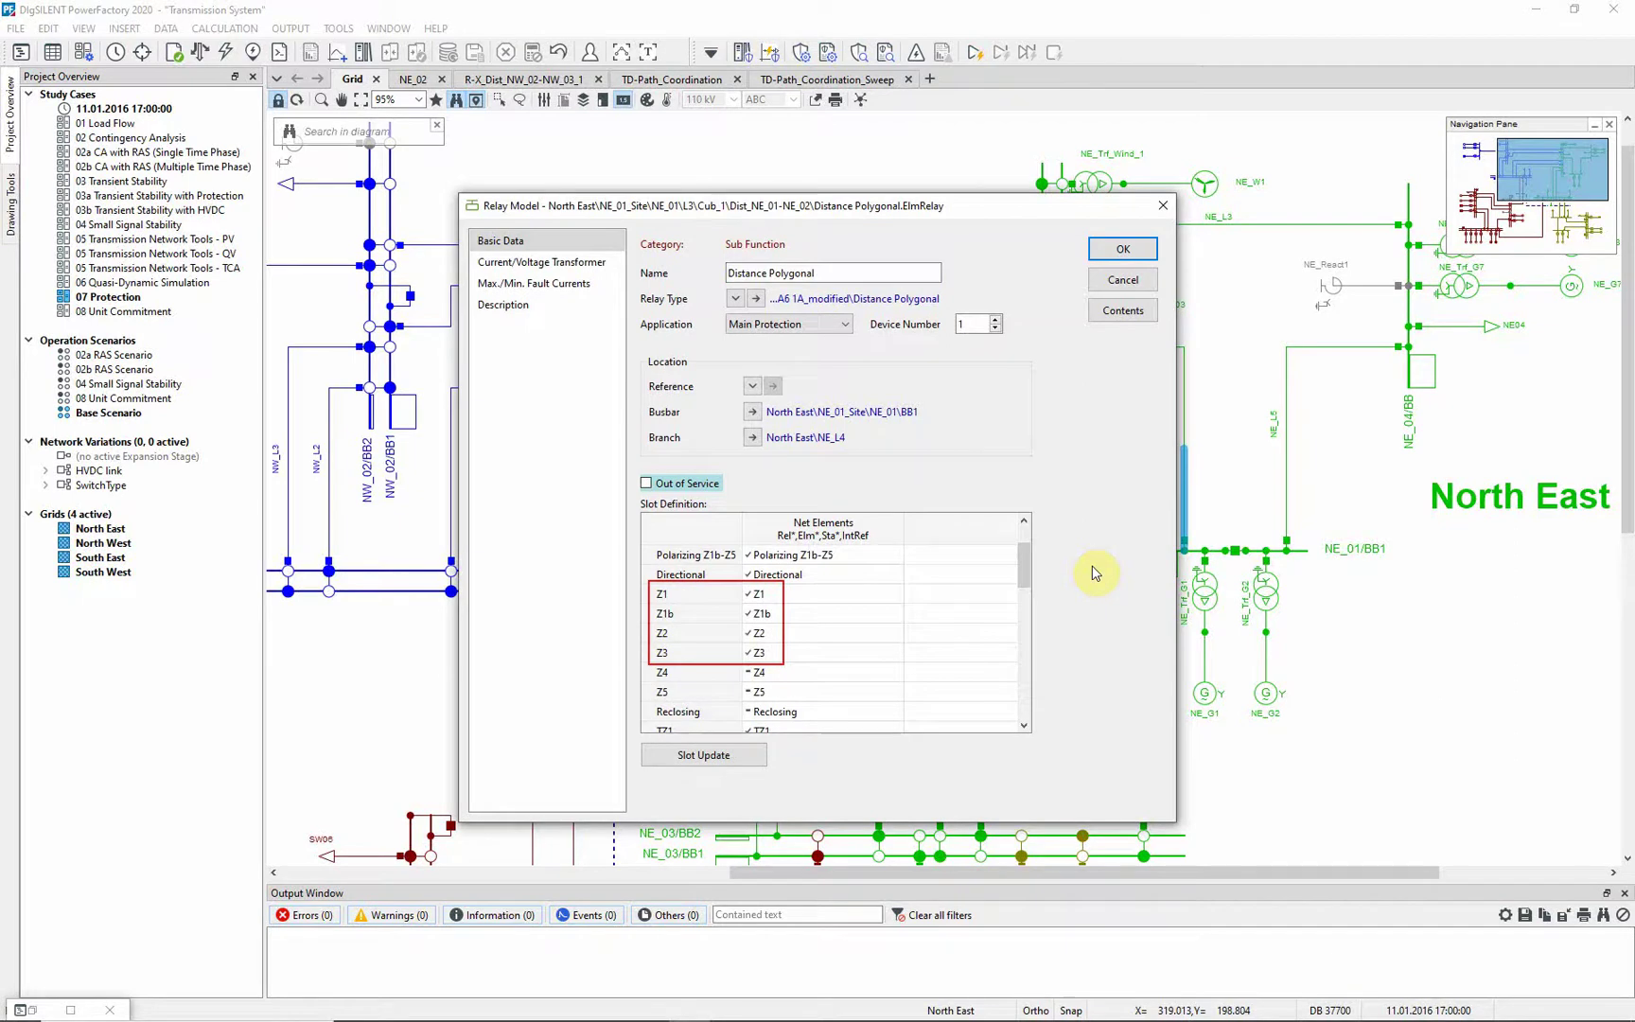
left_click(1120, 280)
left_click(1122, 281)
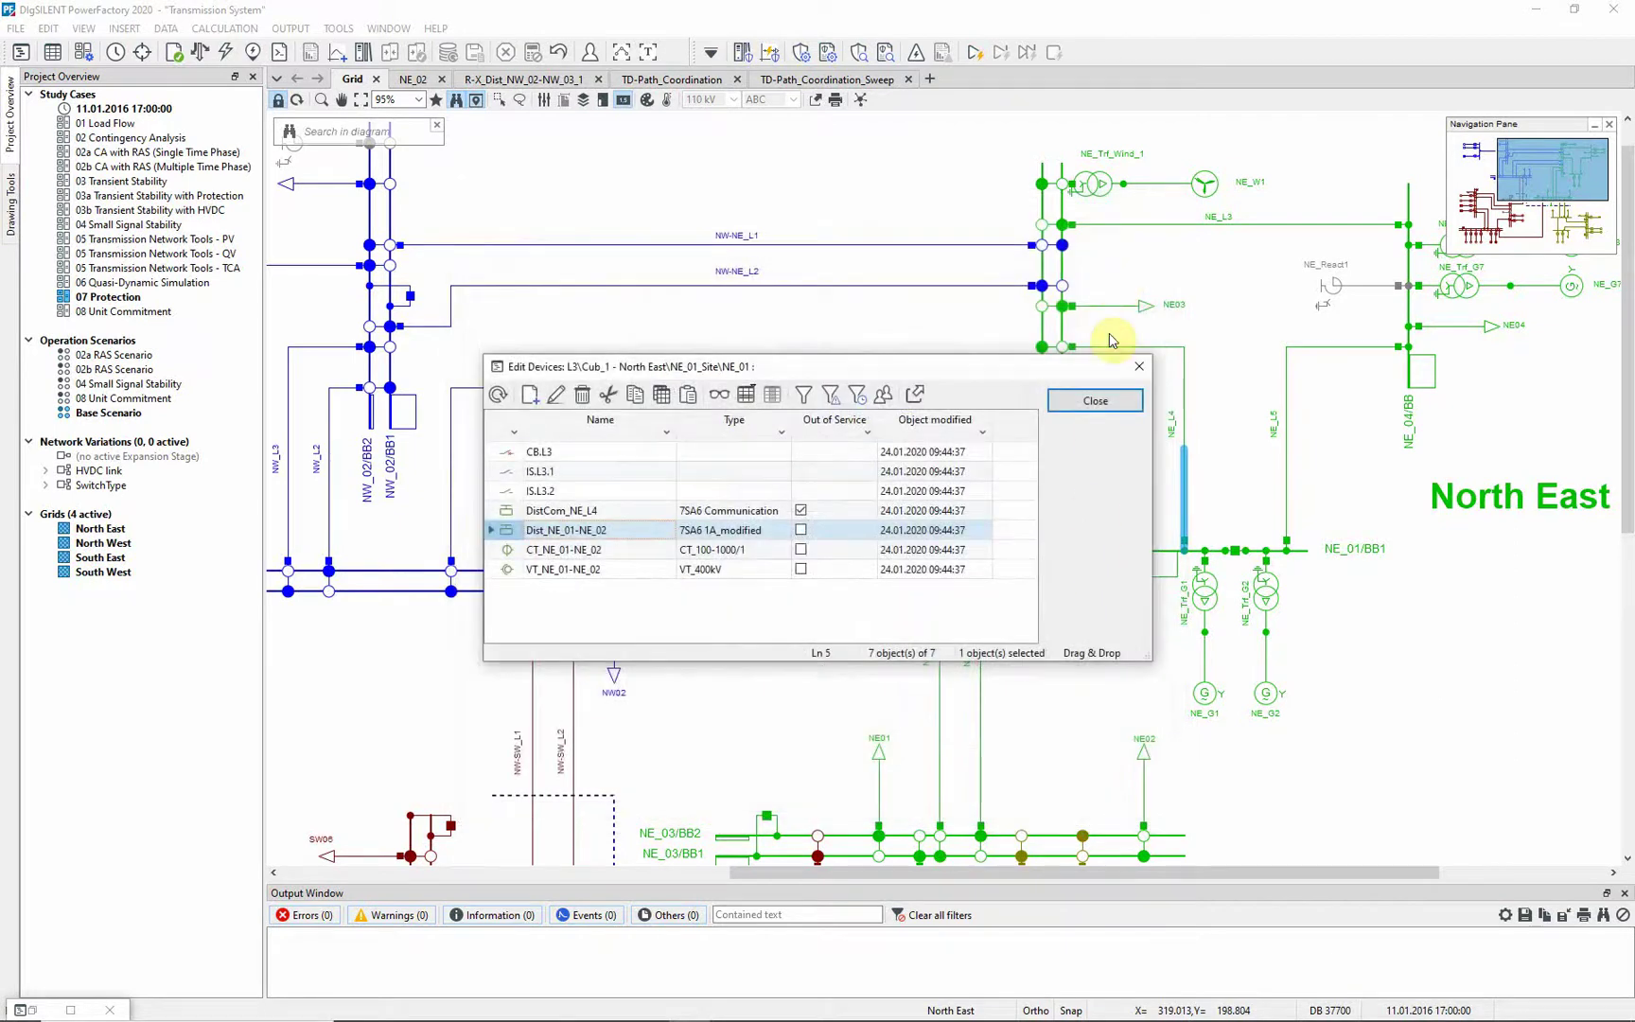
left_click(1093, 400)
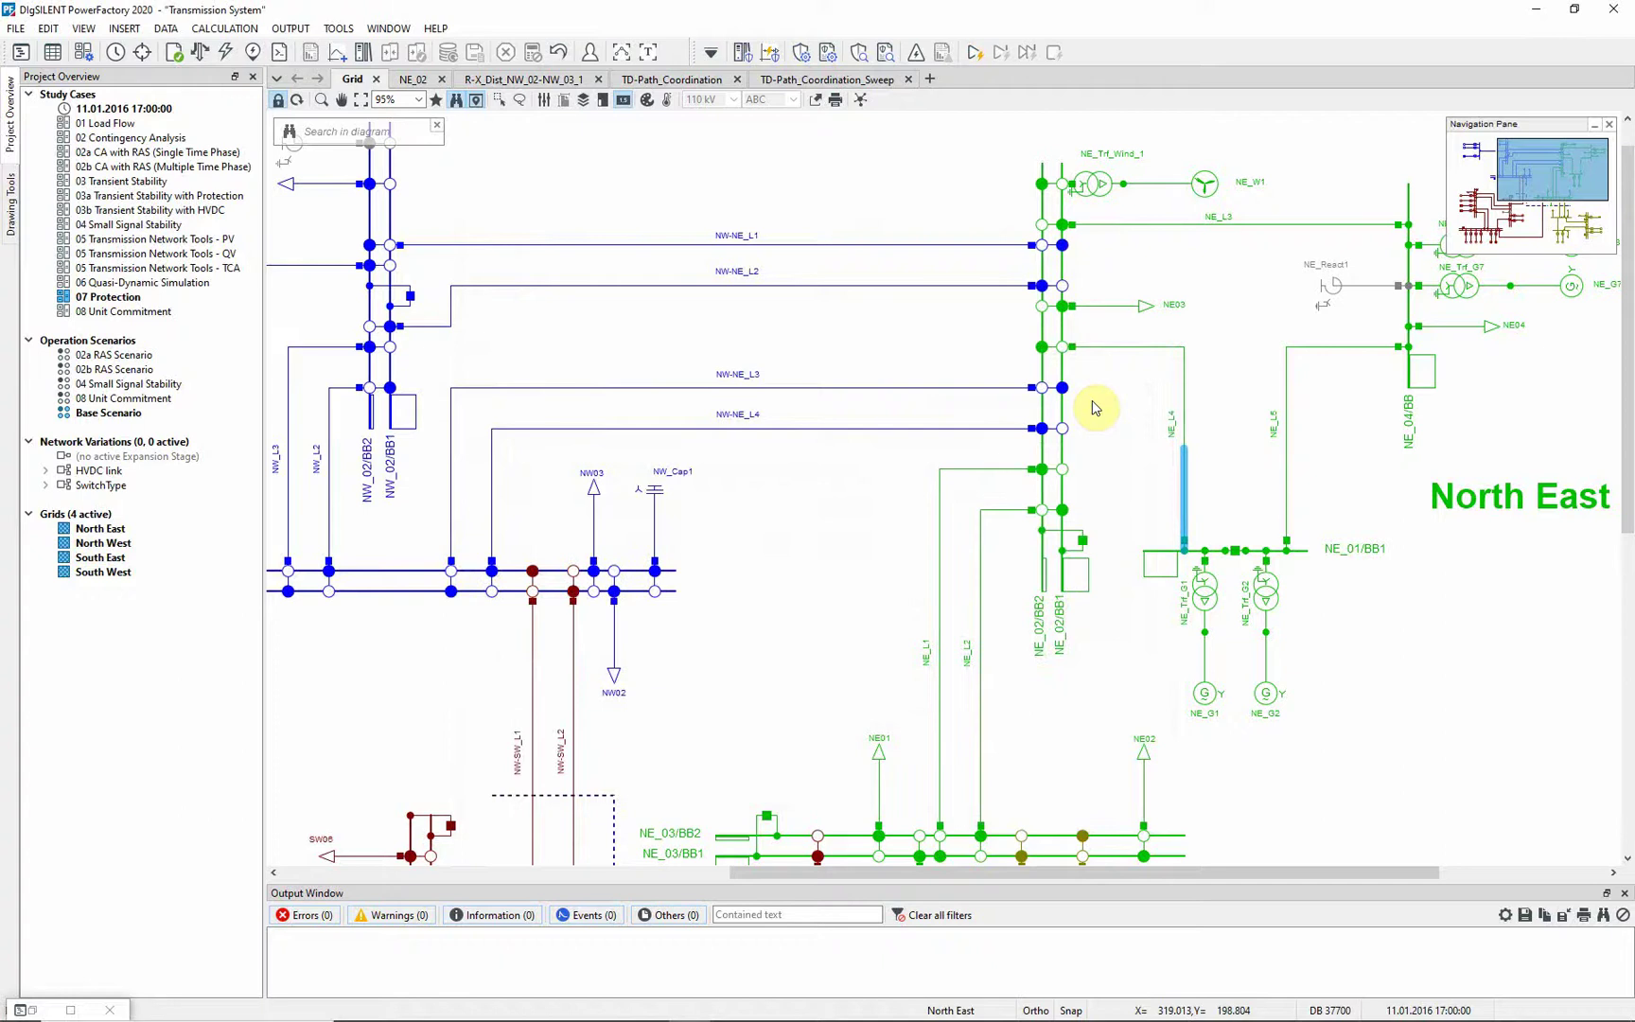
Clear the NE_L4 selection and start reach colouring, choosing relays from a list.
left_click(1093, 405)
left_click(771, 55)
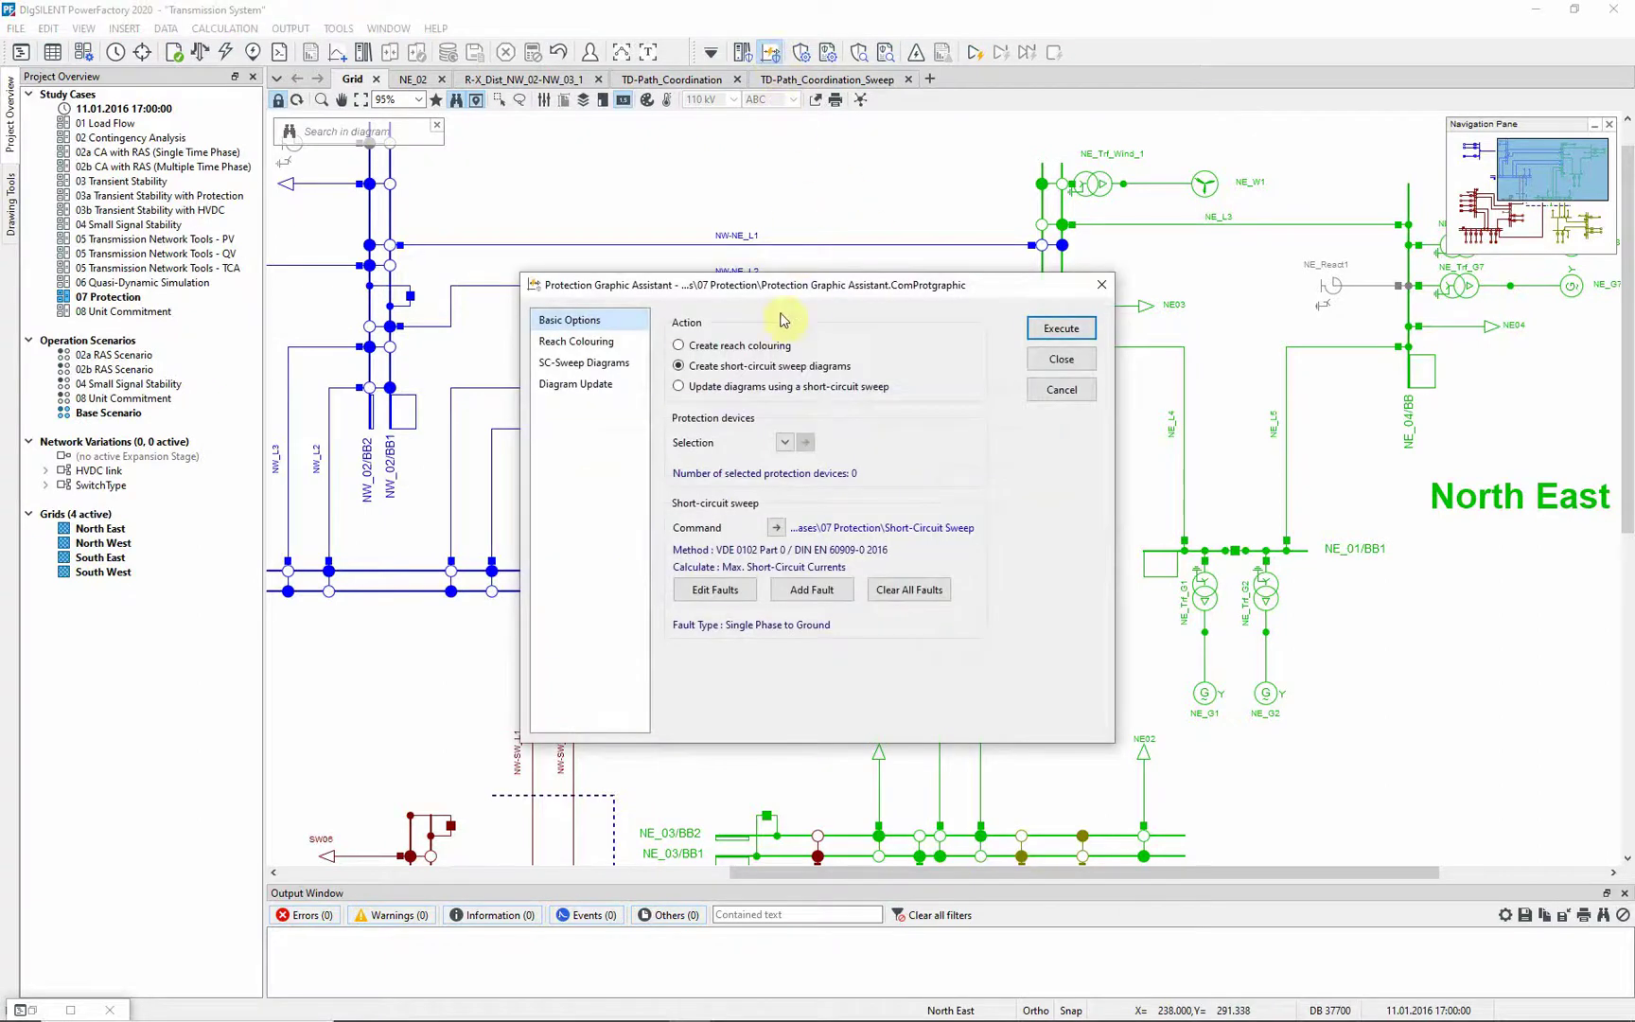
left_click(678, 346)
left_click(784, 441)
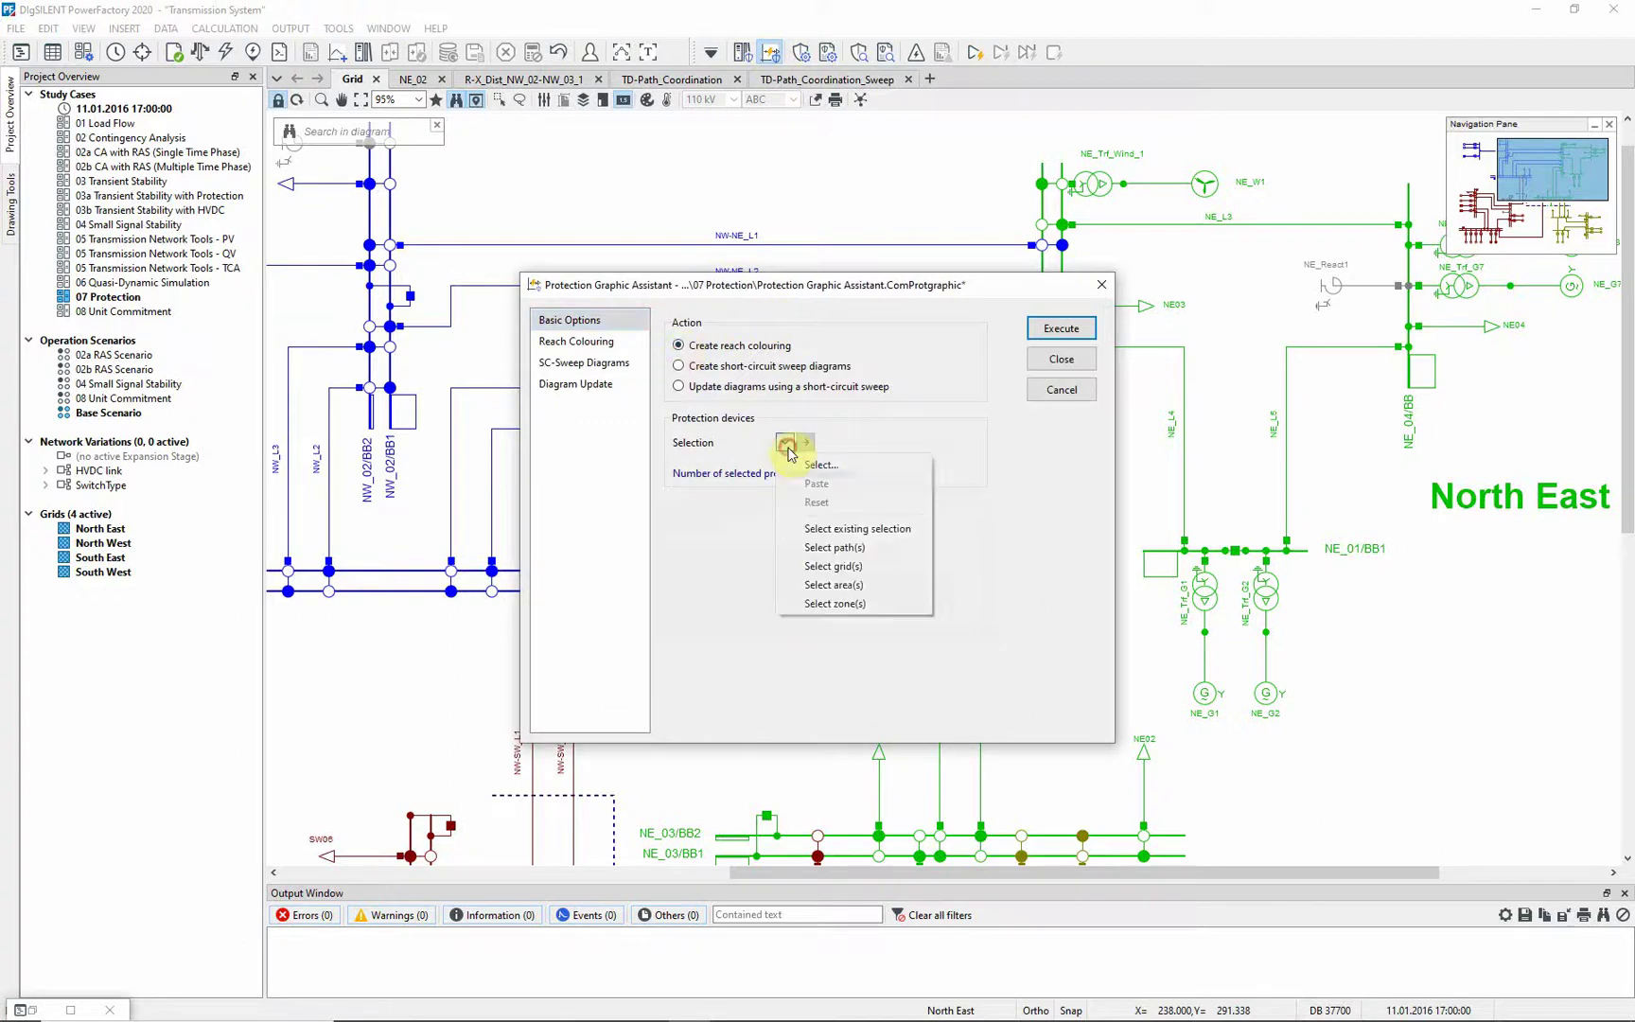
left_click(816, 465)
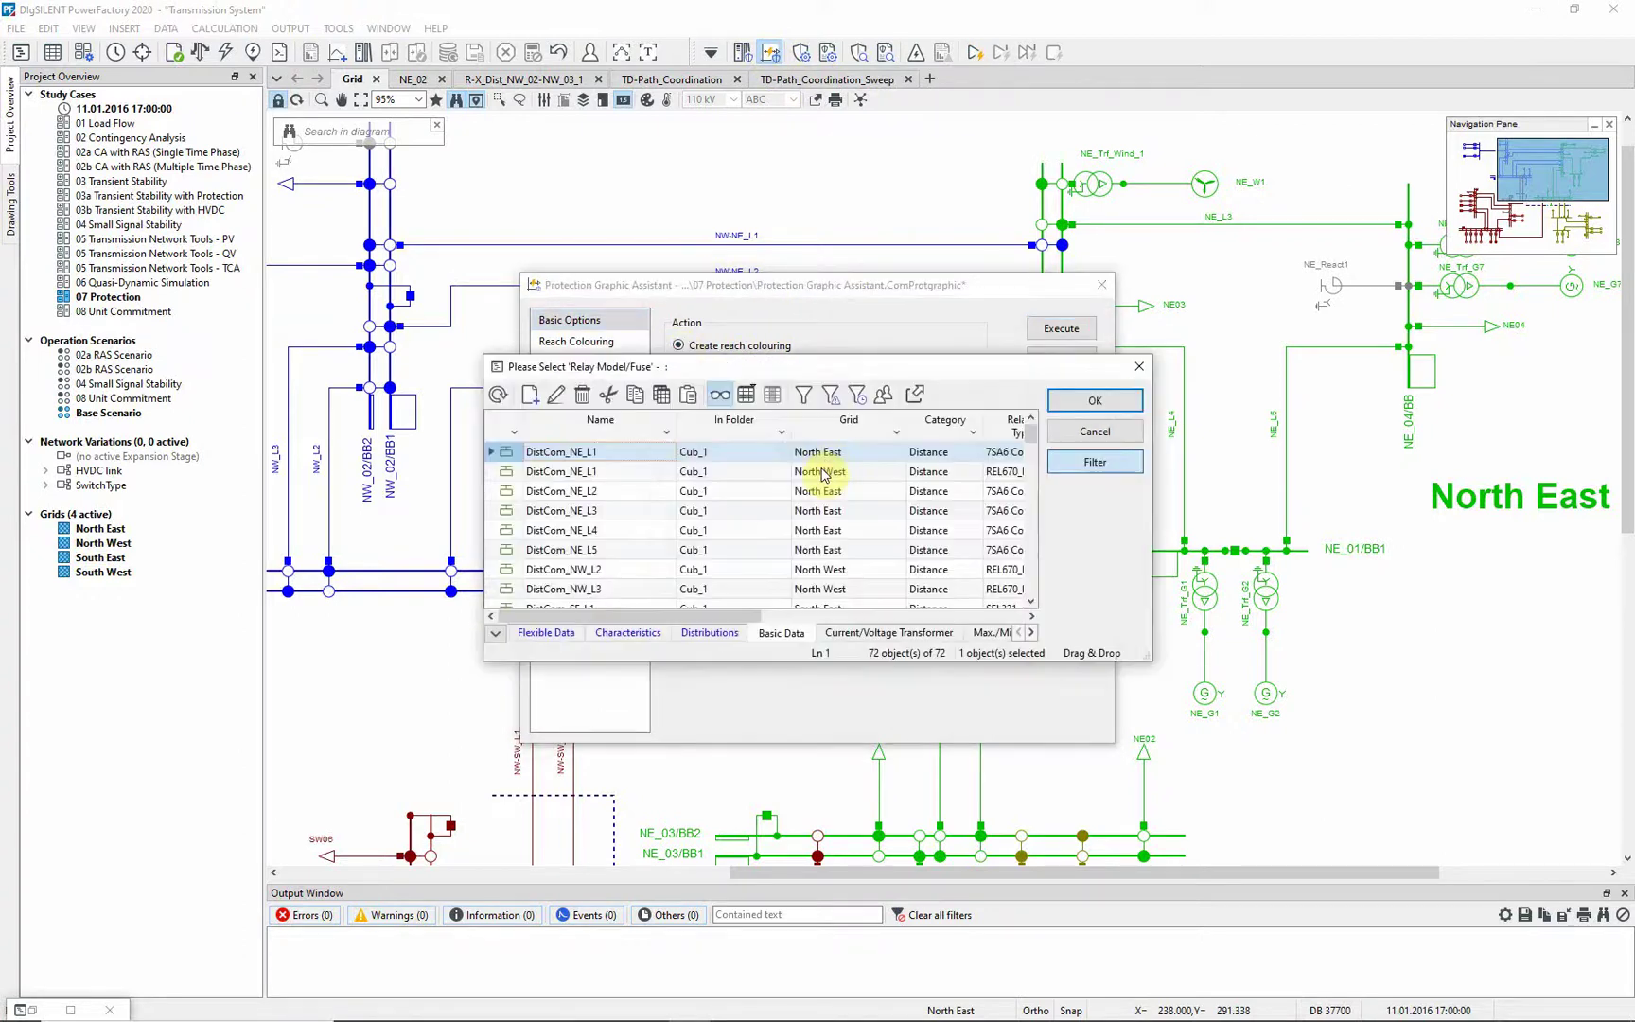
Filter the relay list to the North East grid and select Dist_NE_02-NW_02_1 and Dist_NE_04-NE_02.
left_click(895, 434)
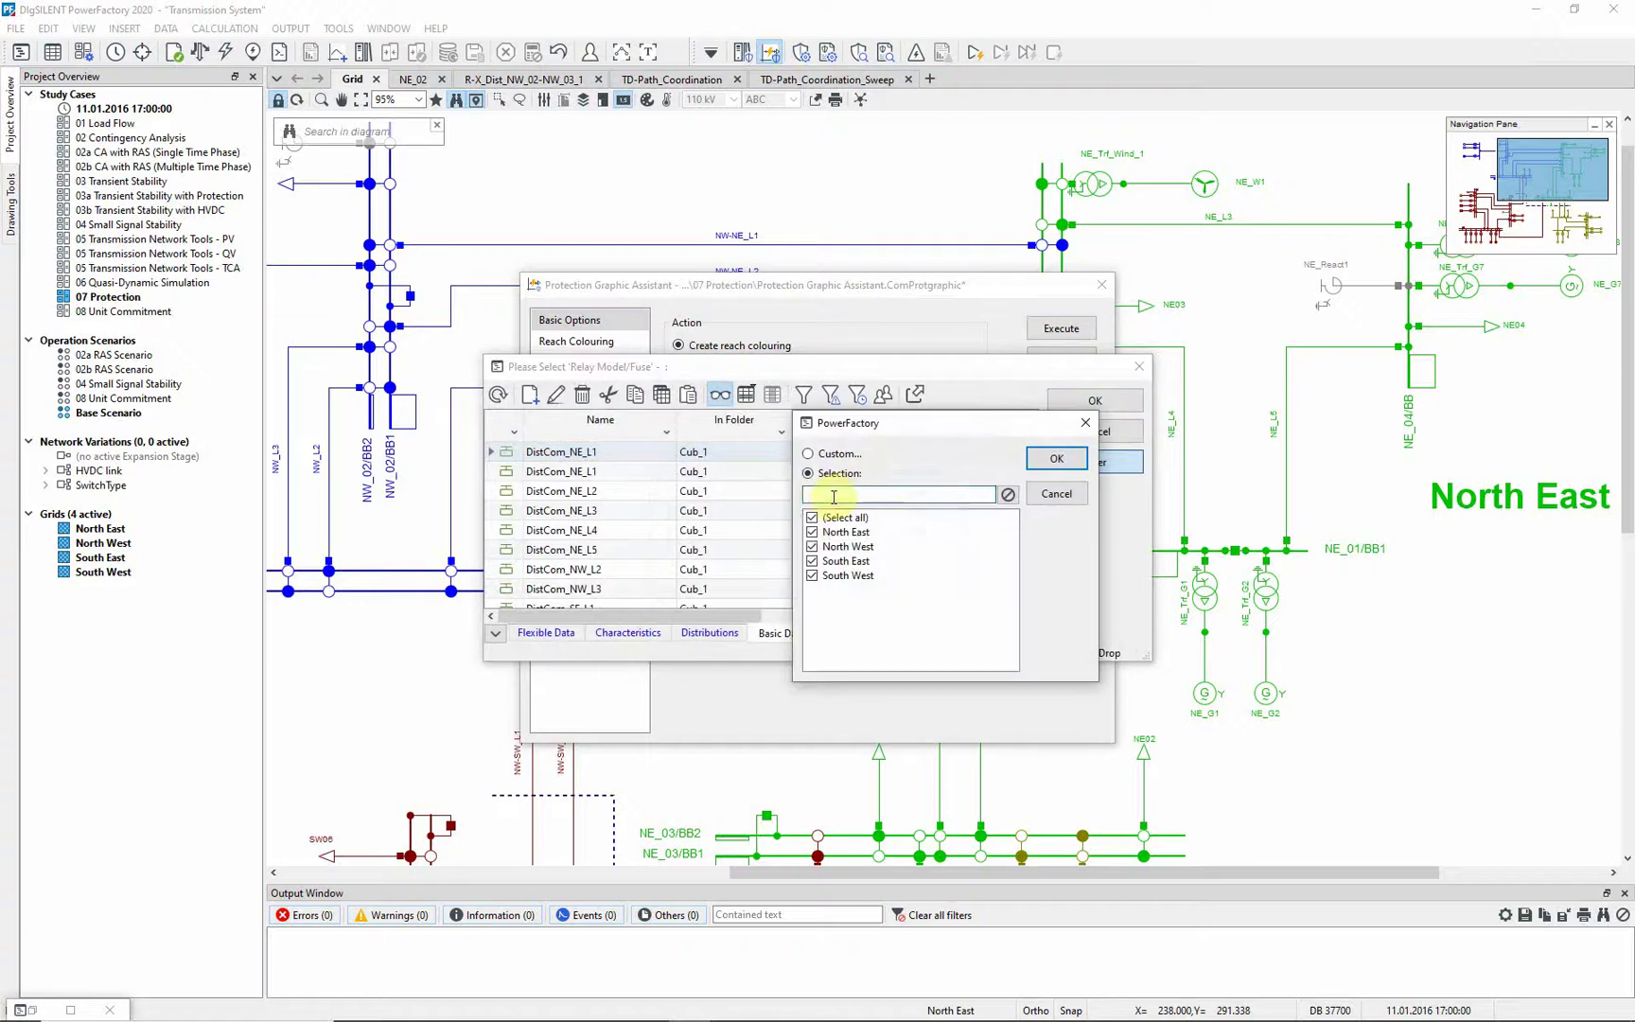
left_click(810, 532)
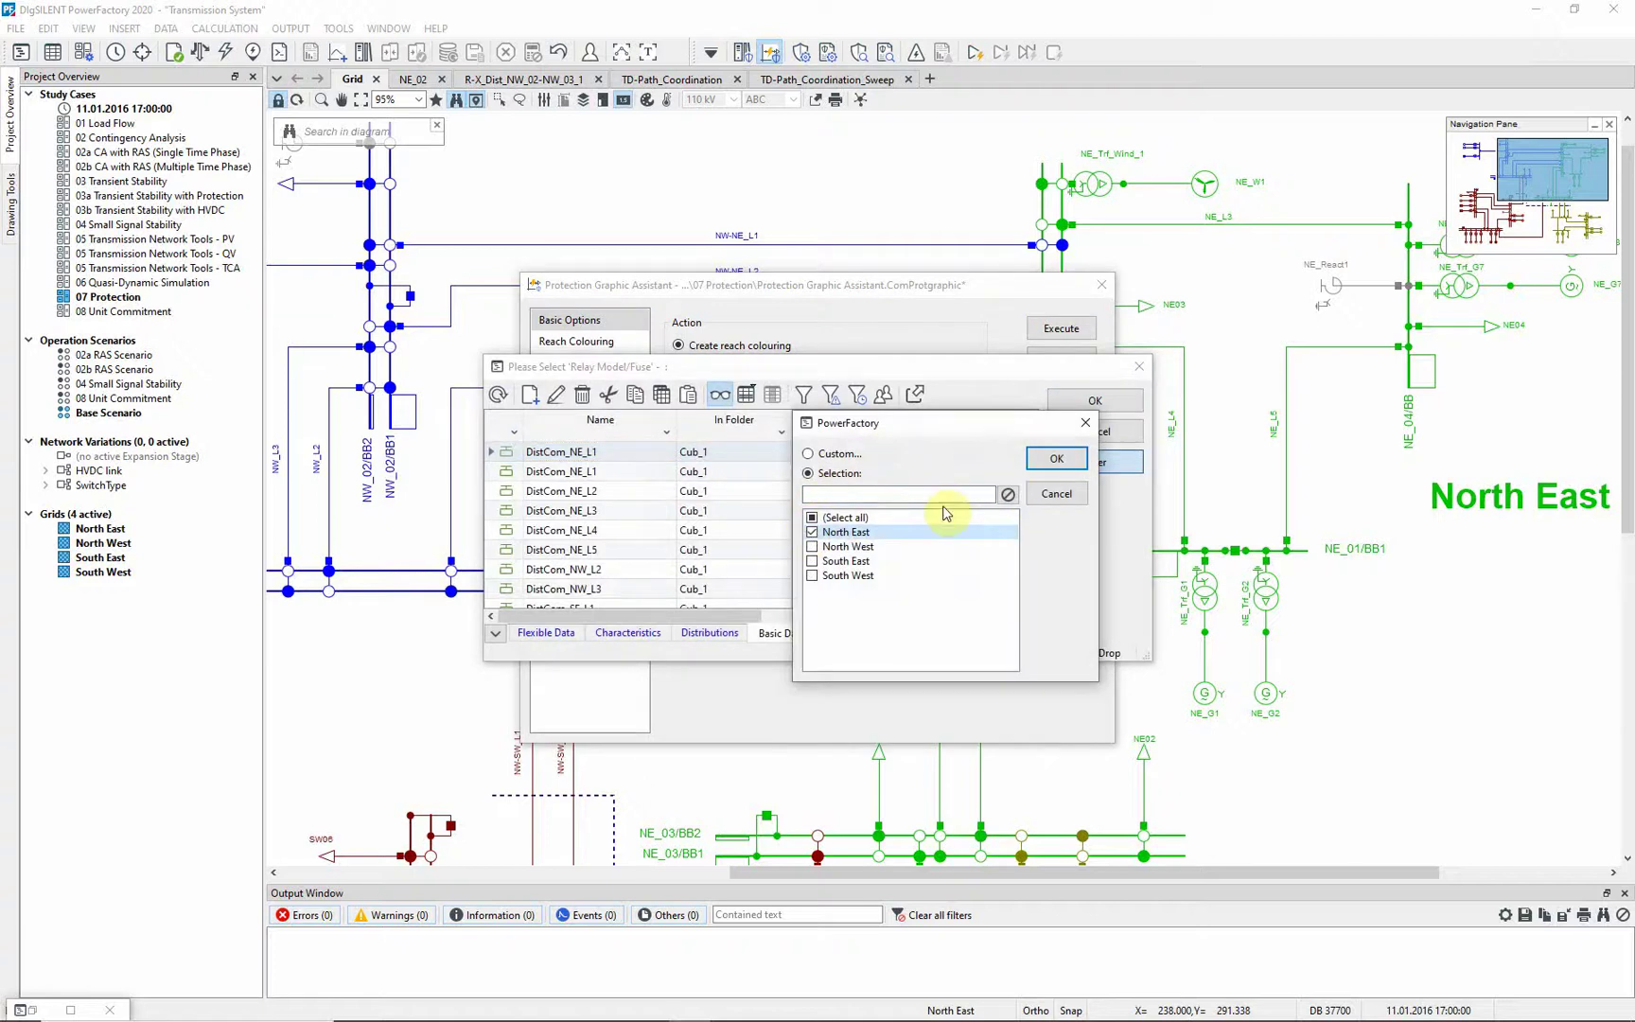
left_click(1054, 459)
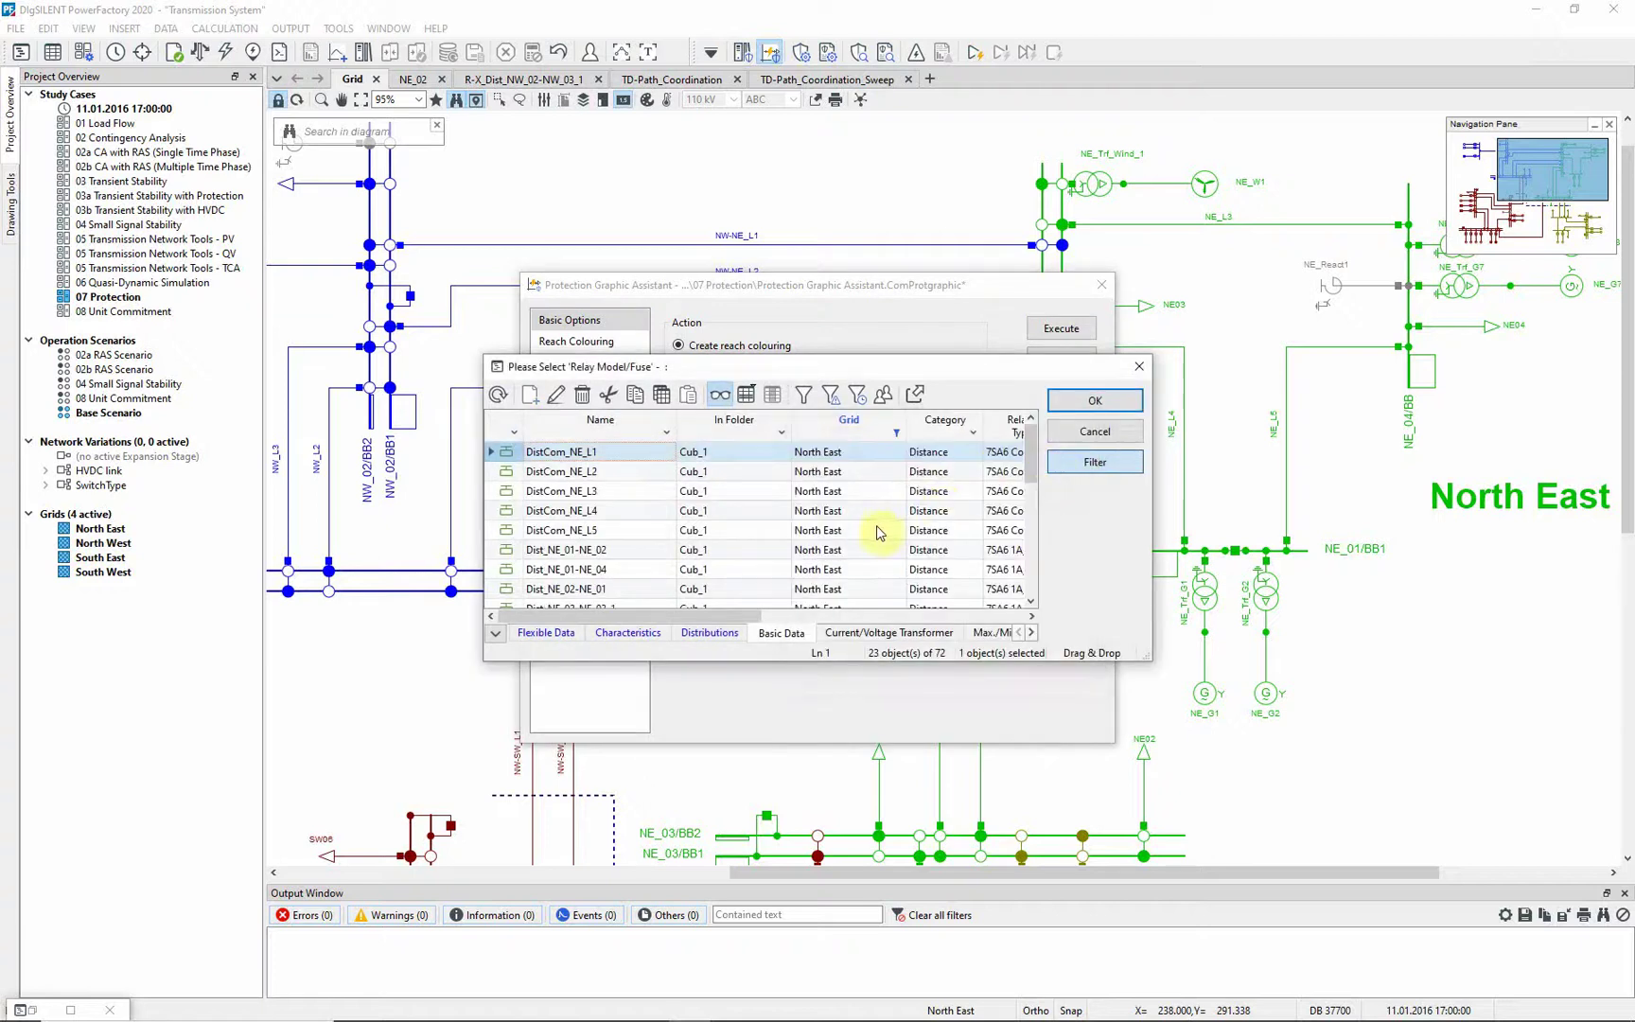
scroll(800, 544, "down", 2)
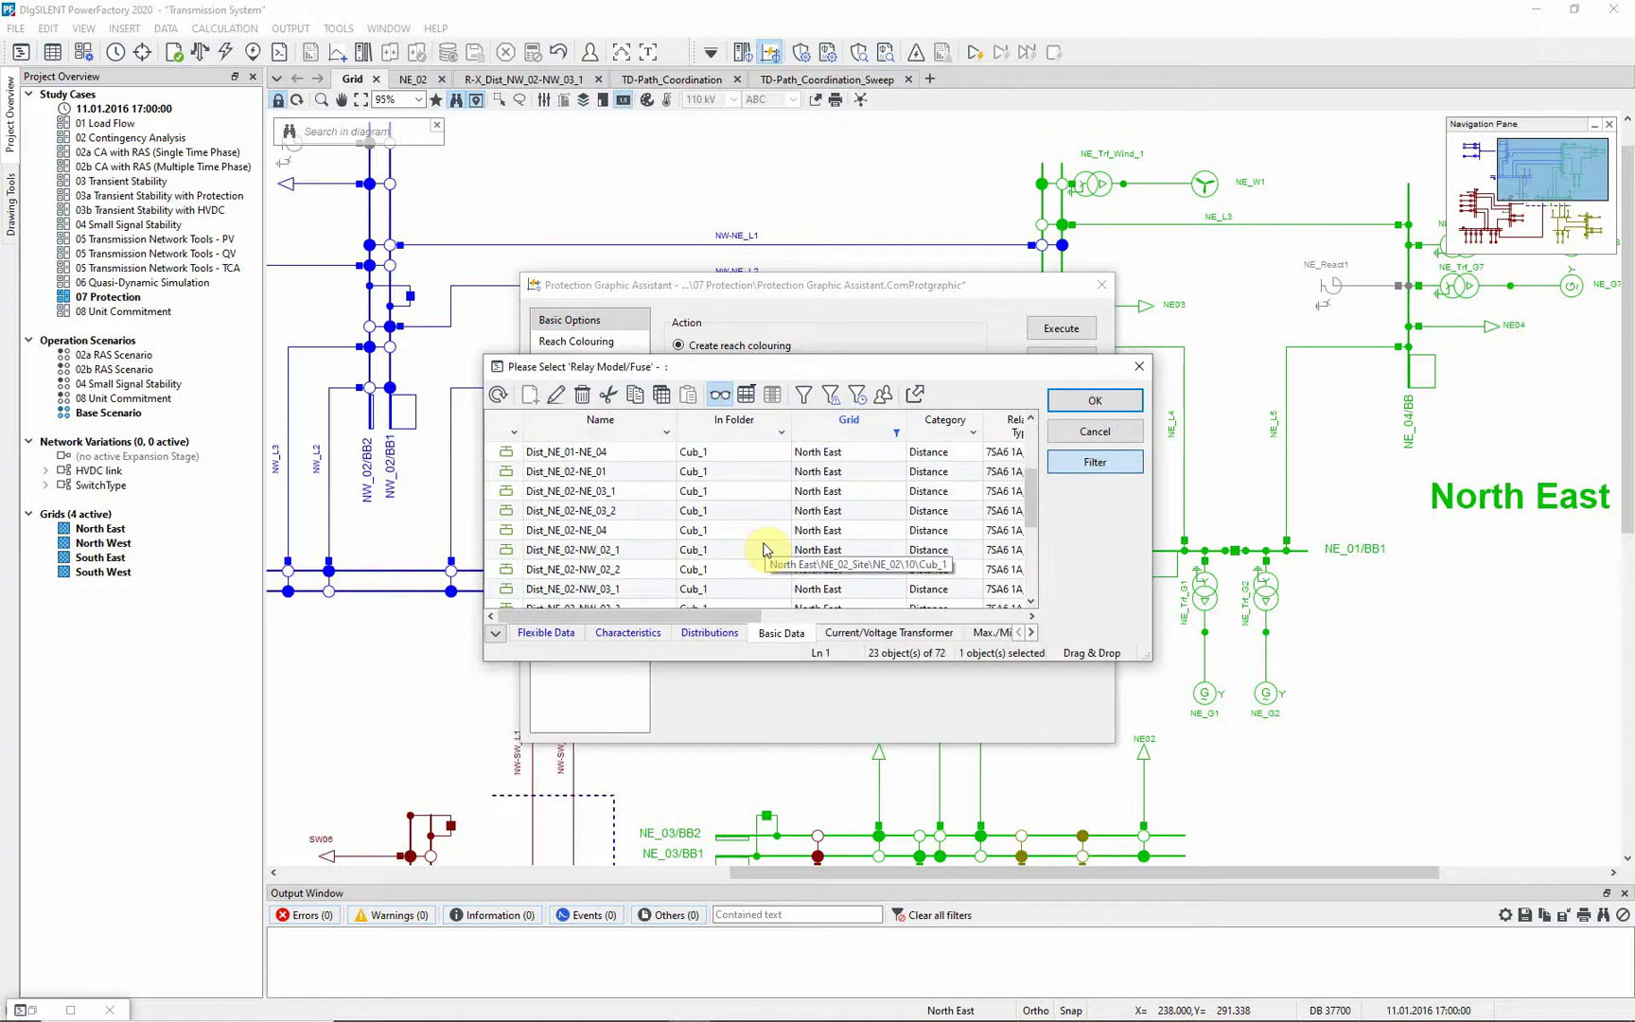
left_click(509, 550)
scroll(520, 572, "down", 3)
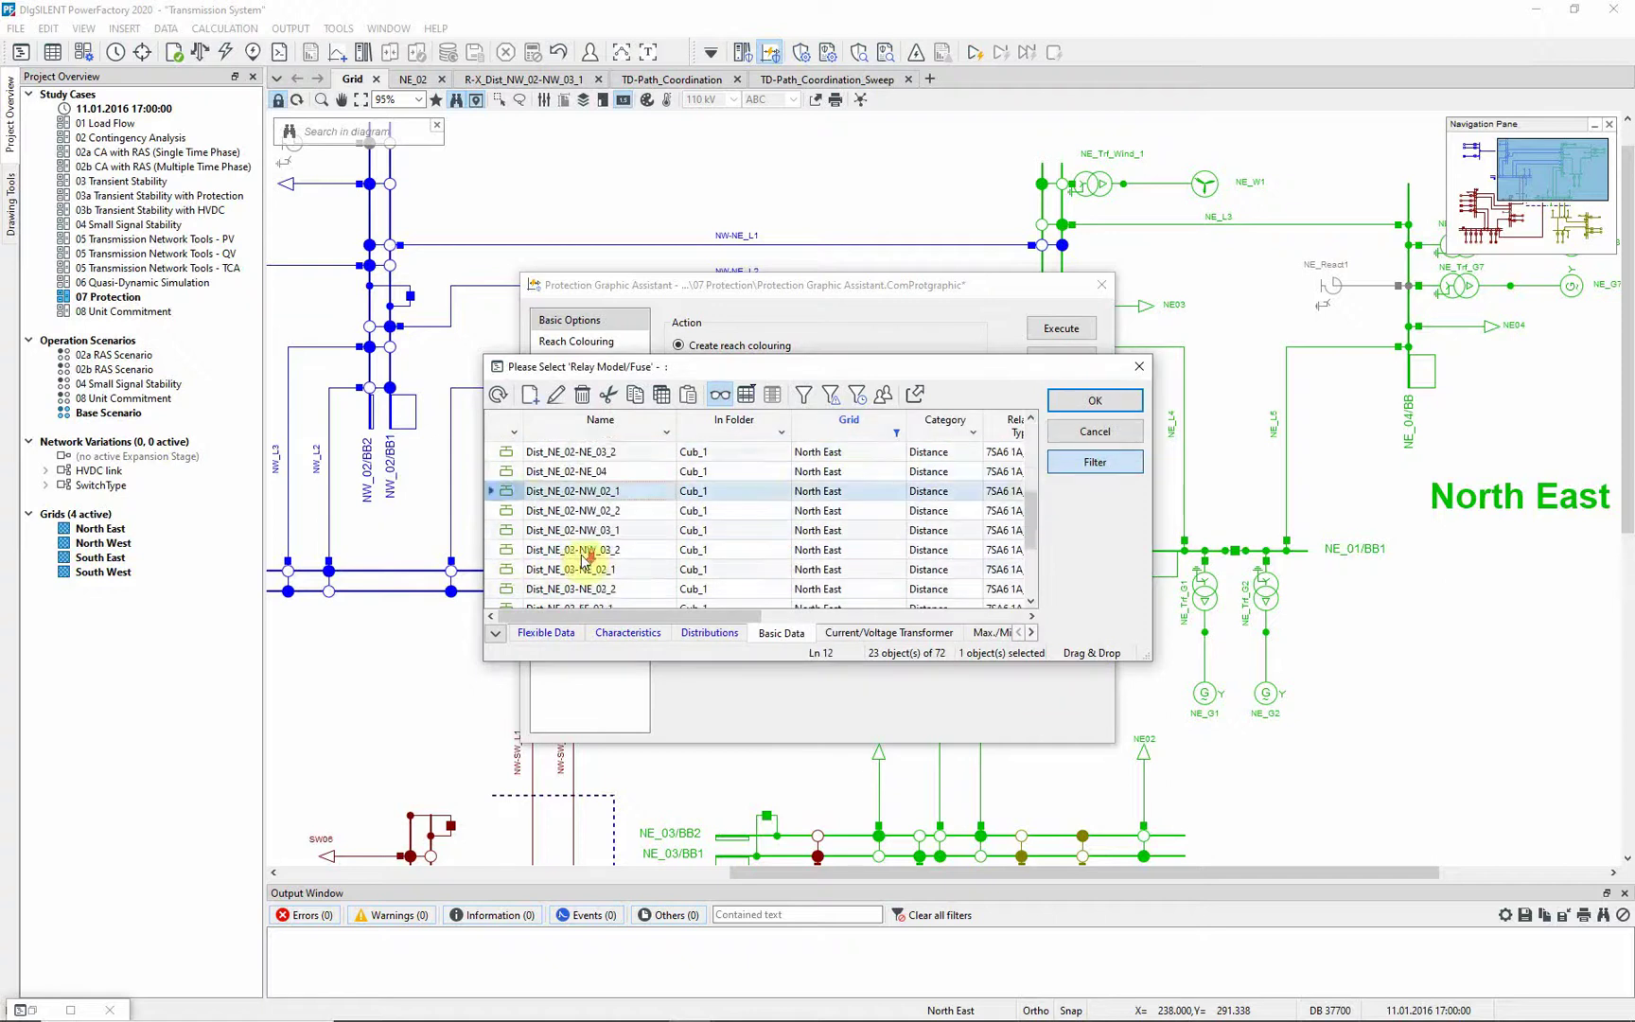
left_click(527, 578, "ctrl")
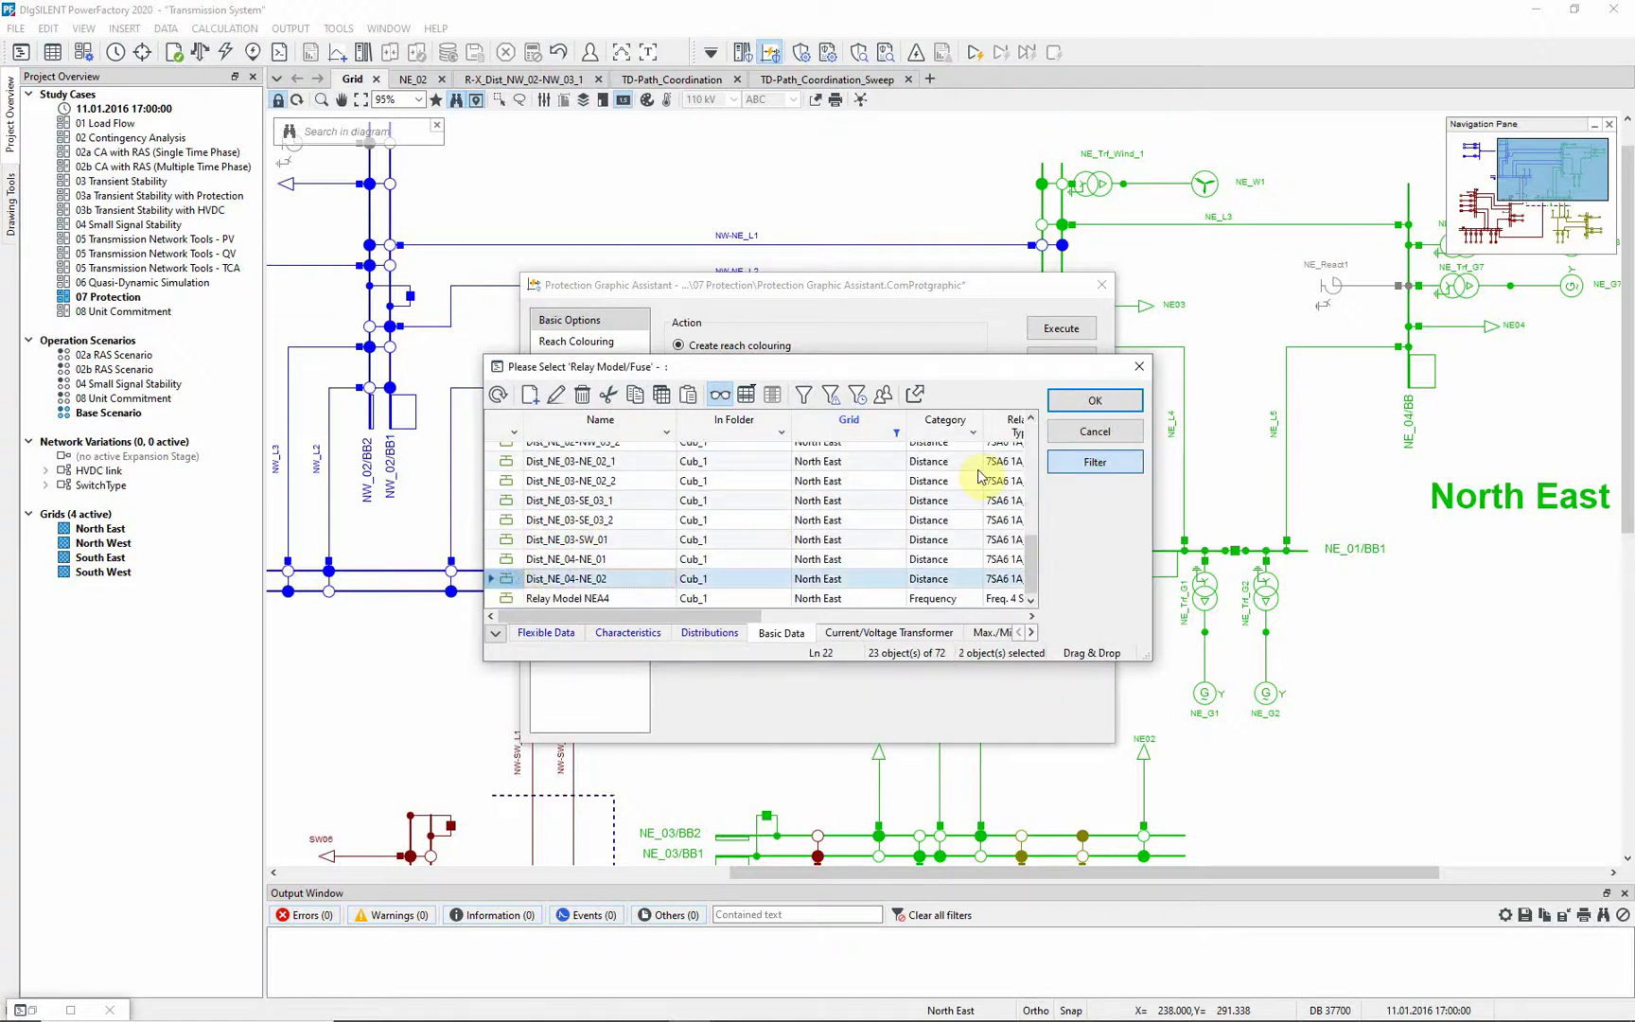
left_click(1095, 400)
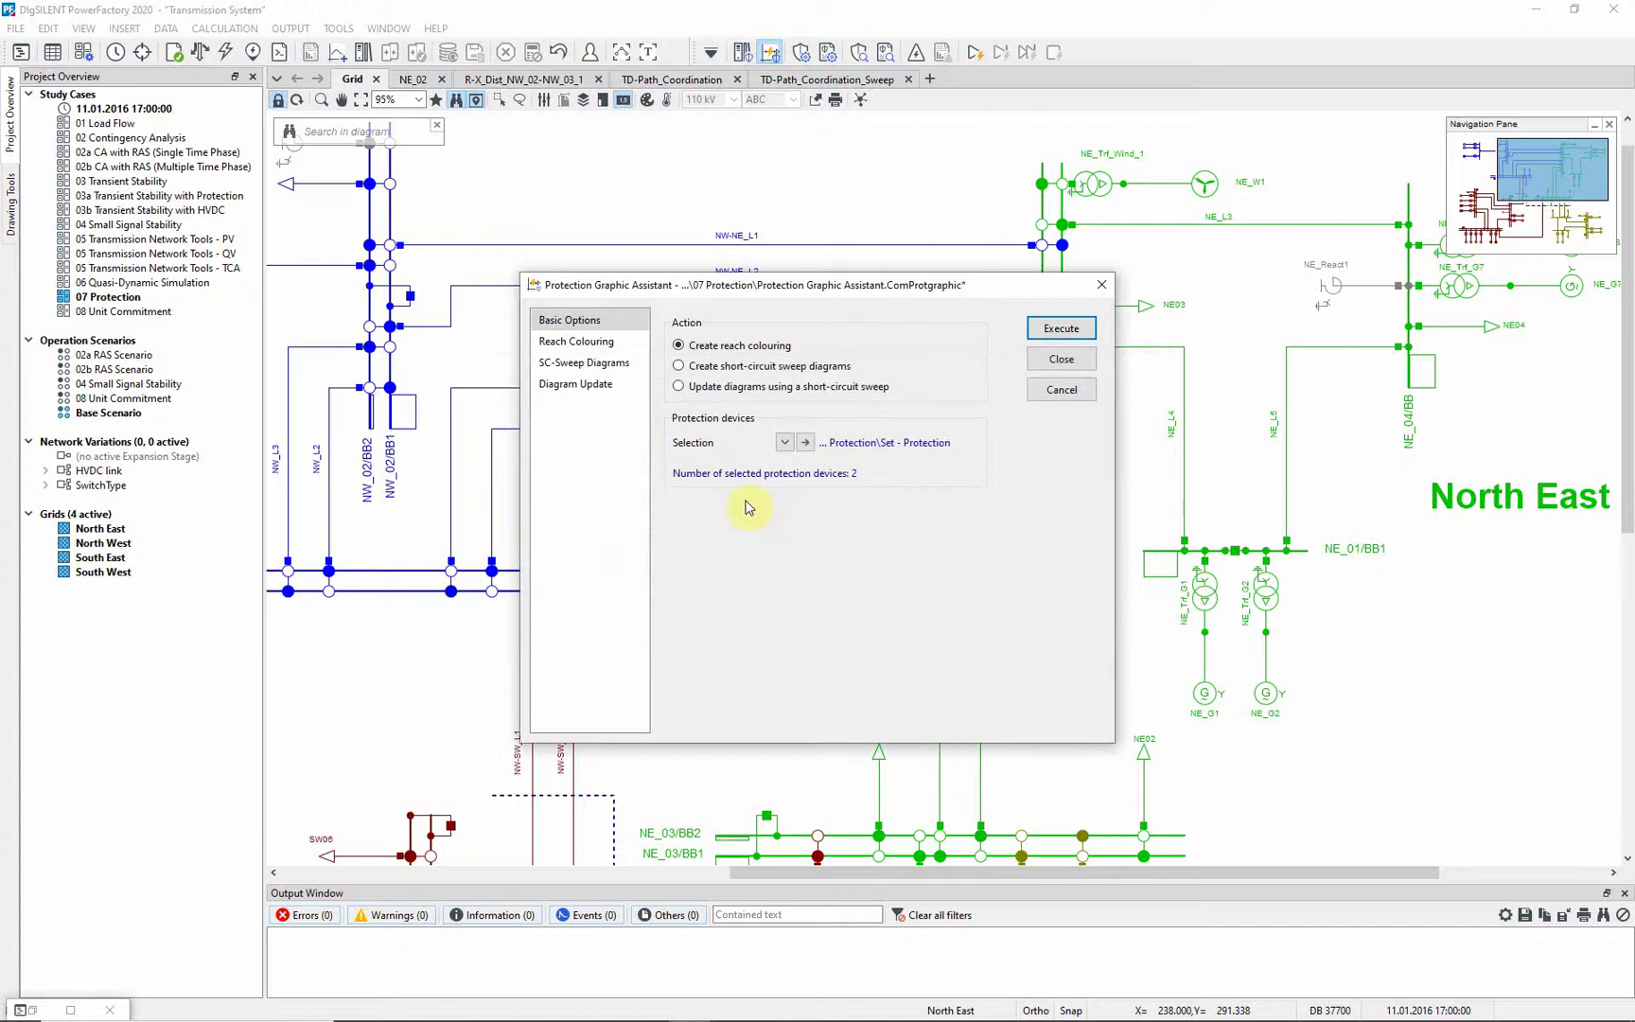
Give Dist_NE_04-NE_02 a grey reach brush with width factor 0,7, then run the reach colouring.
left_click(621, 351)
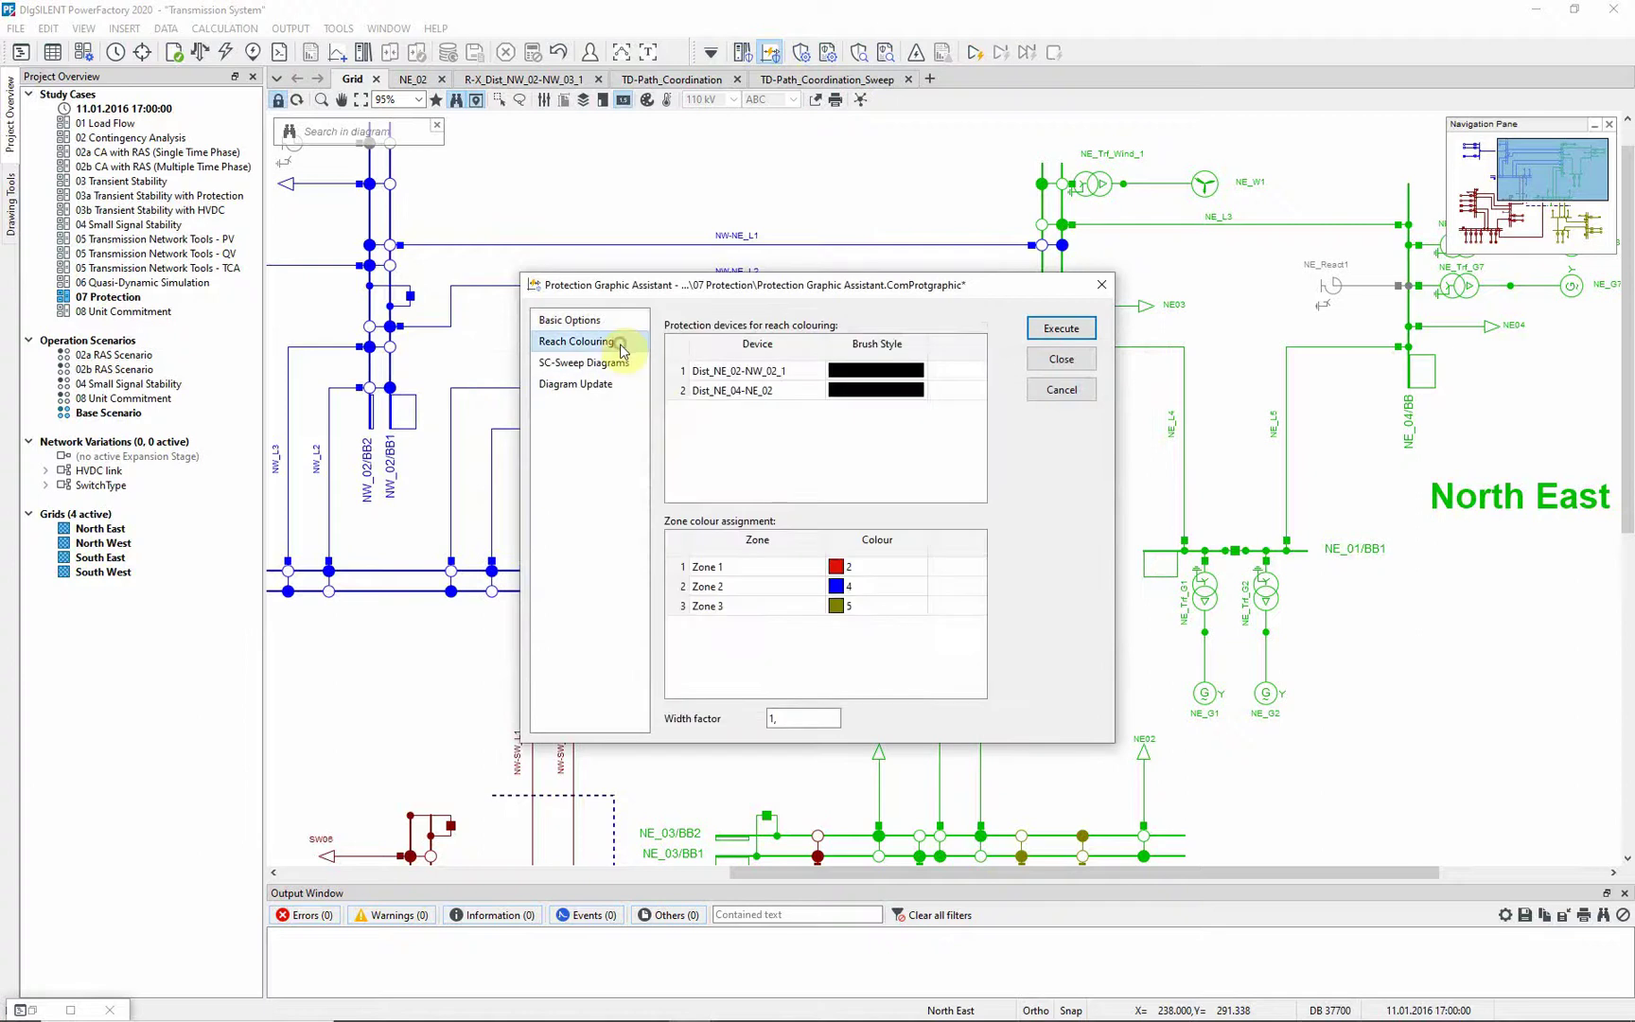
left_click(870, 391)
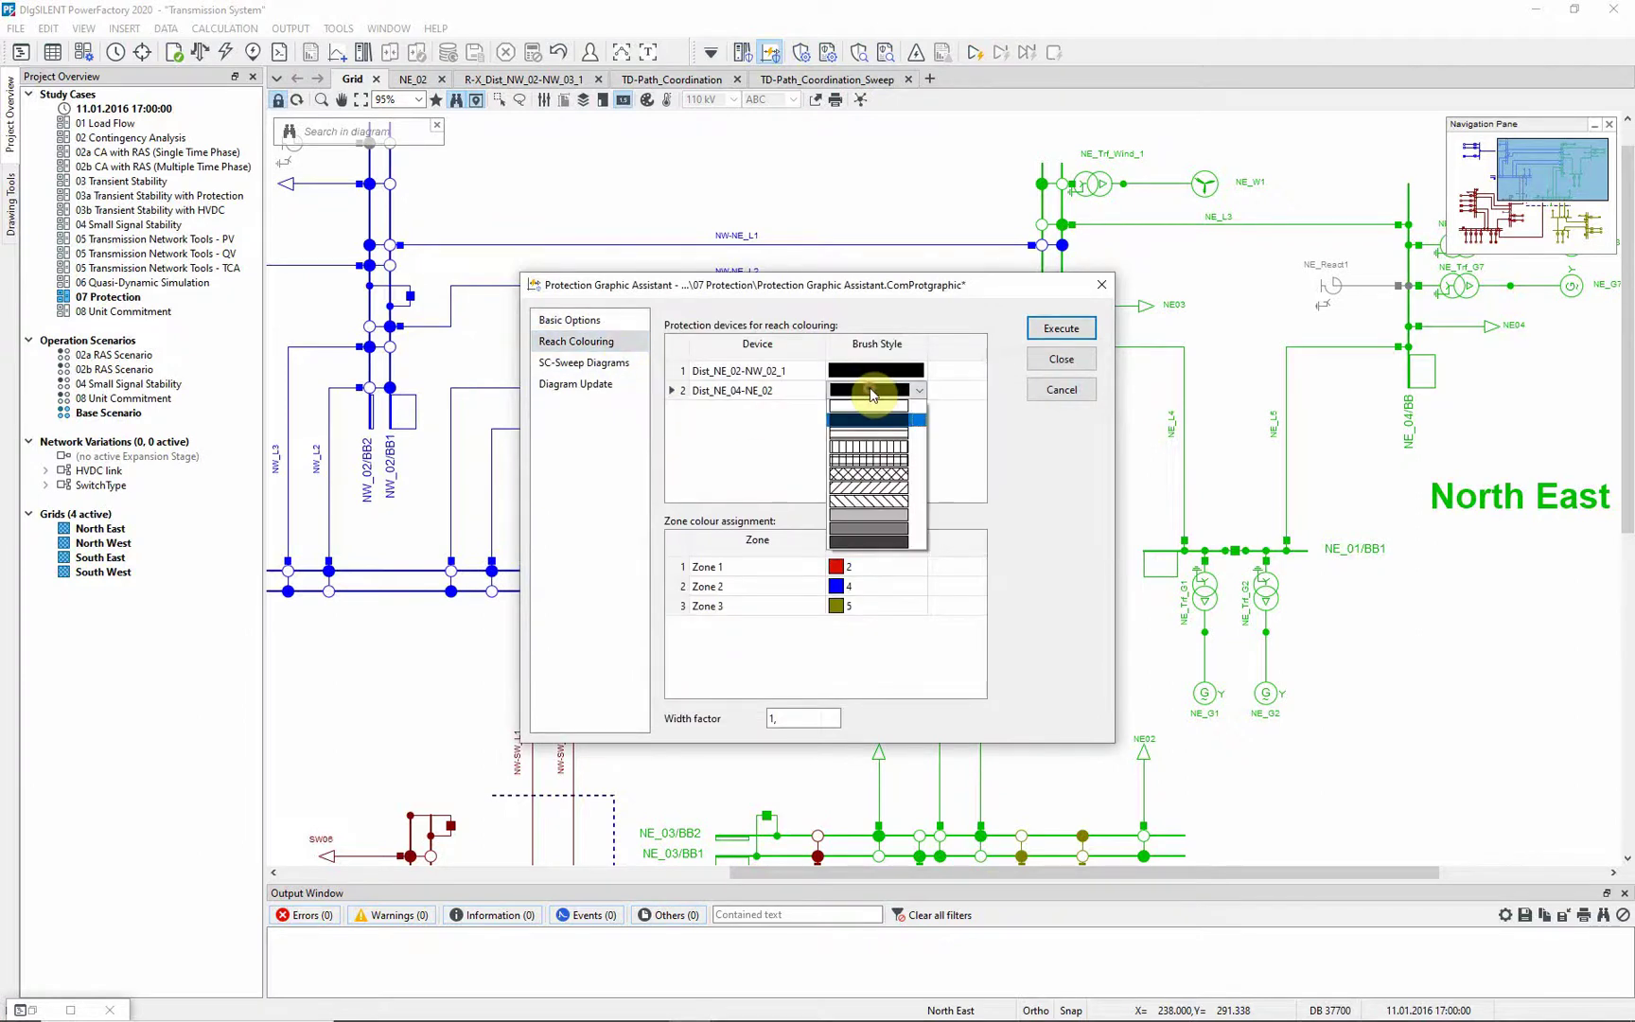
left_click(874, 512)
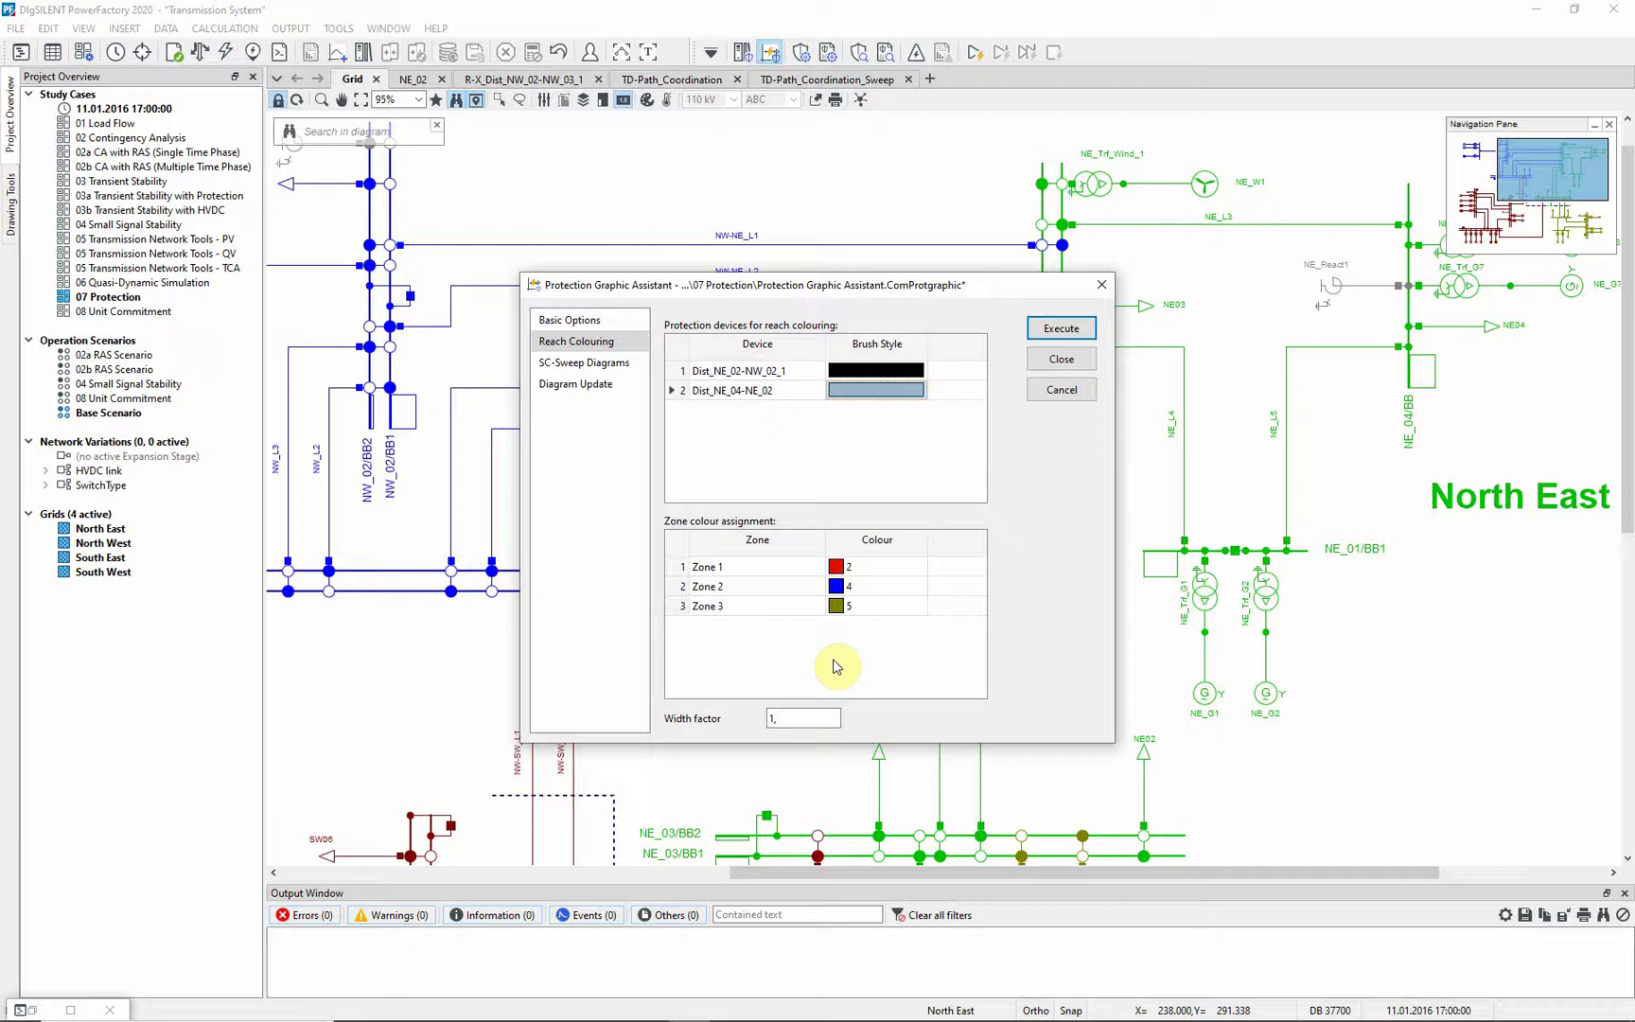
left_click_drag(807, 717, 762, 727)
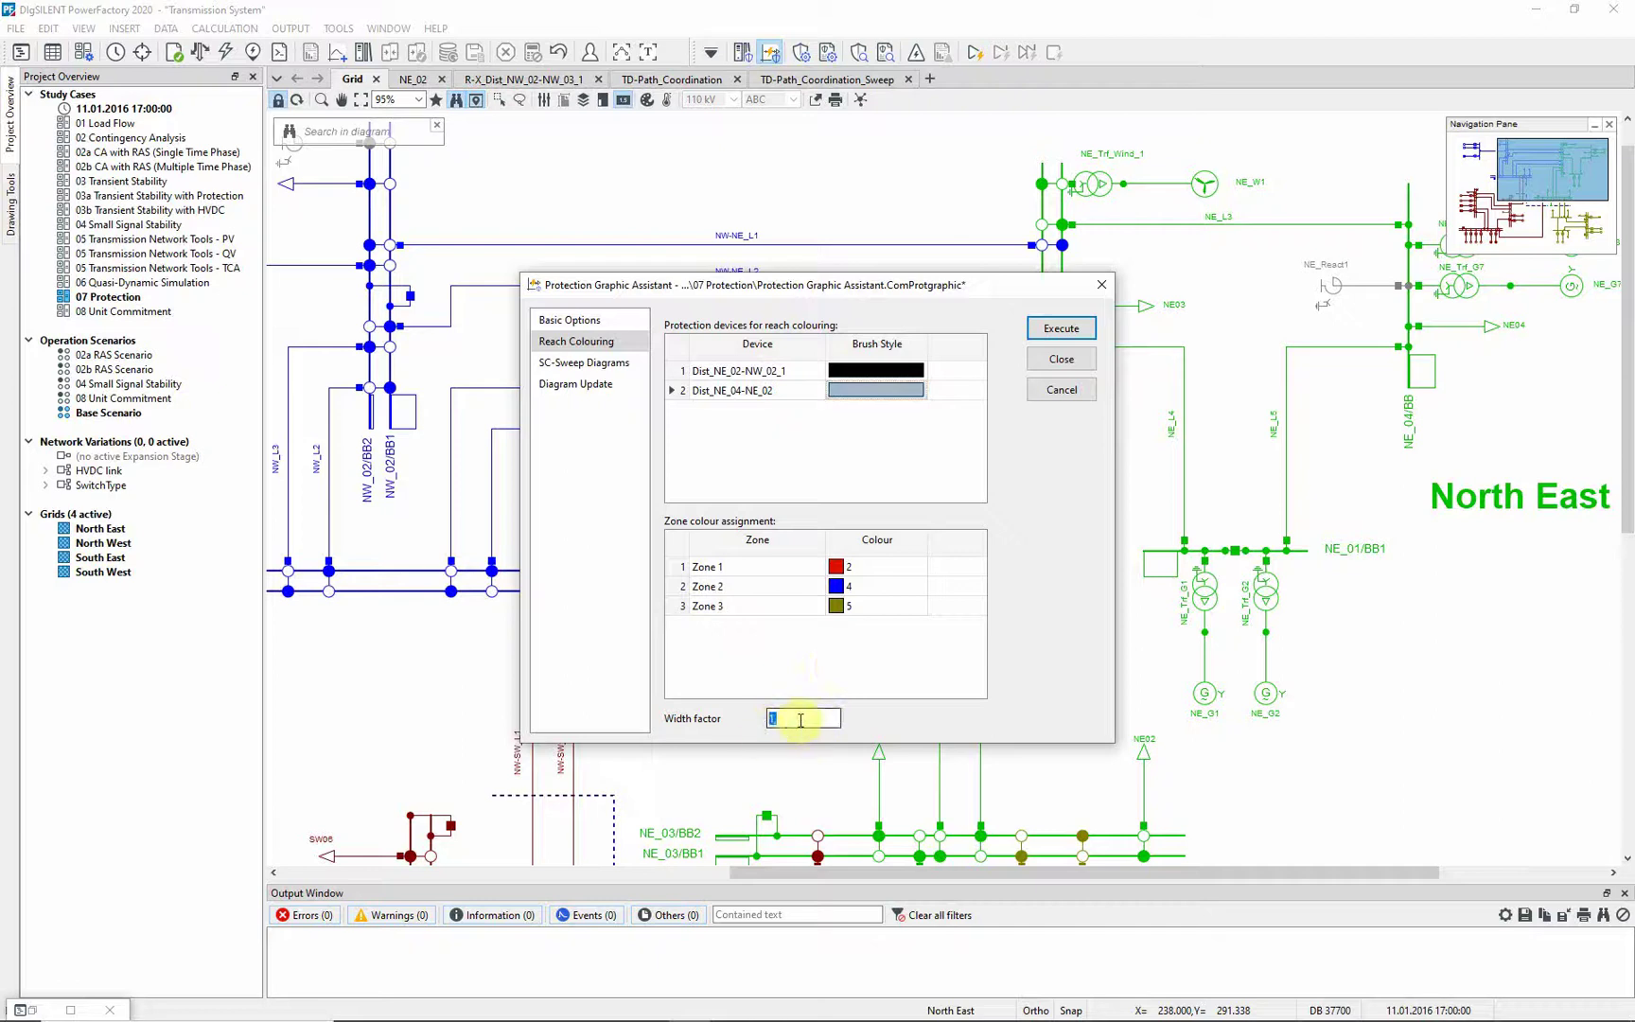
type("0,")
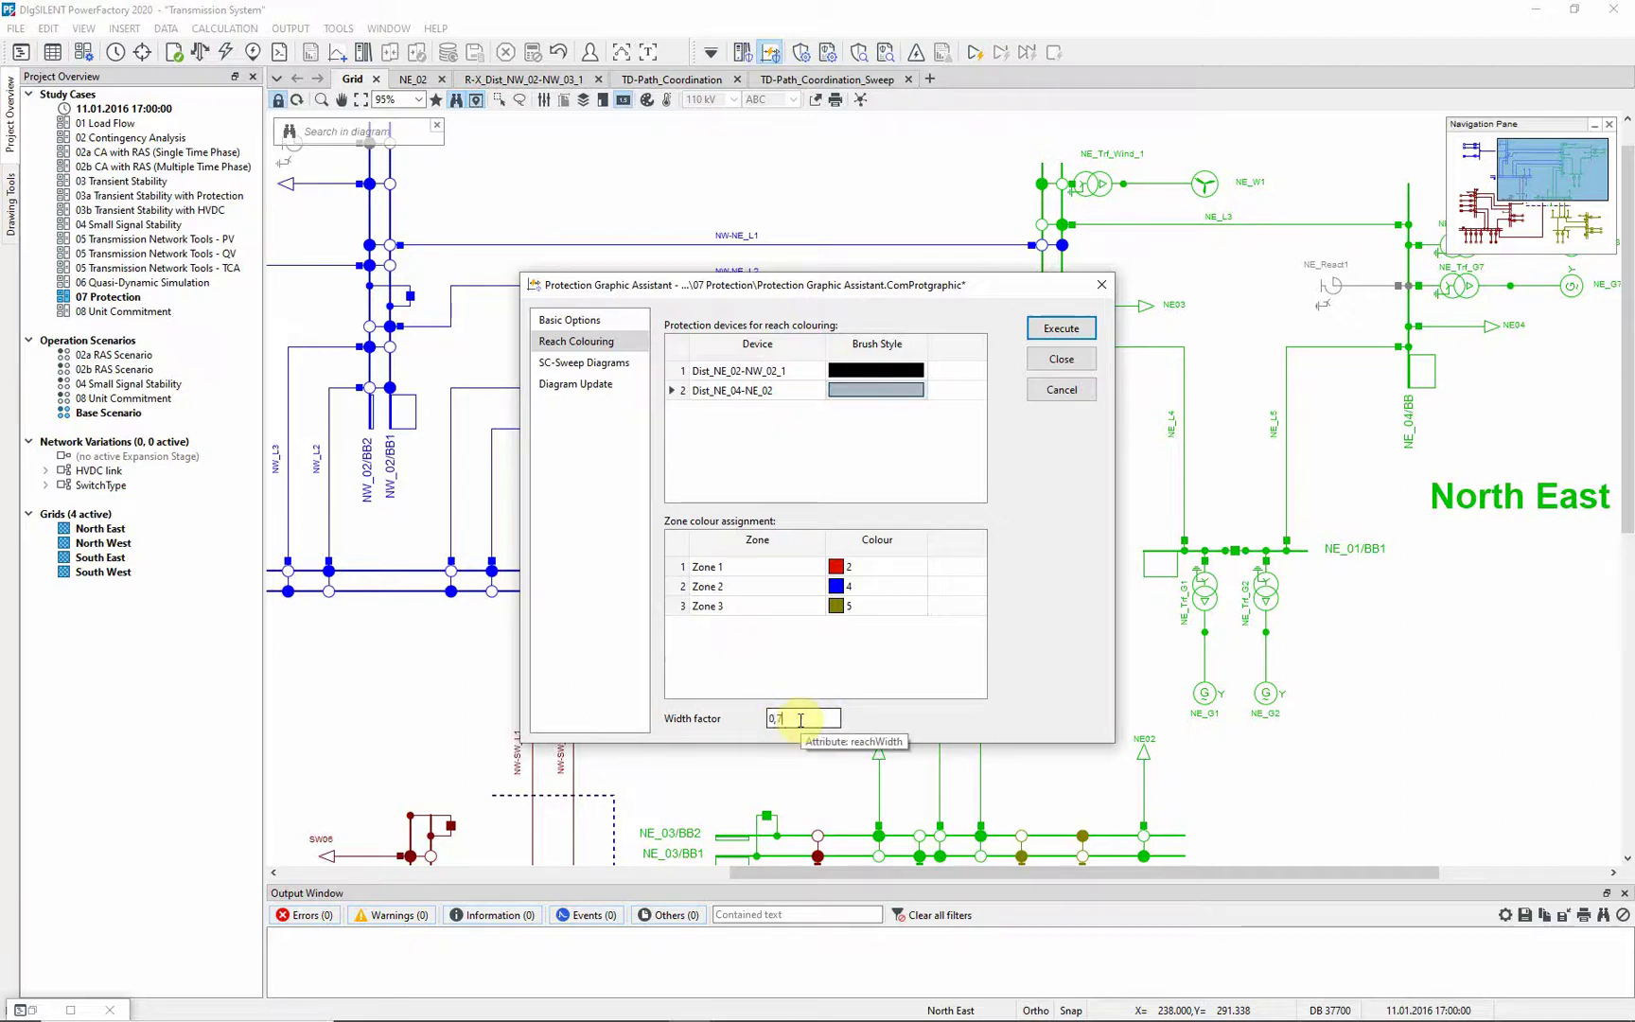
type("7")
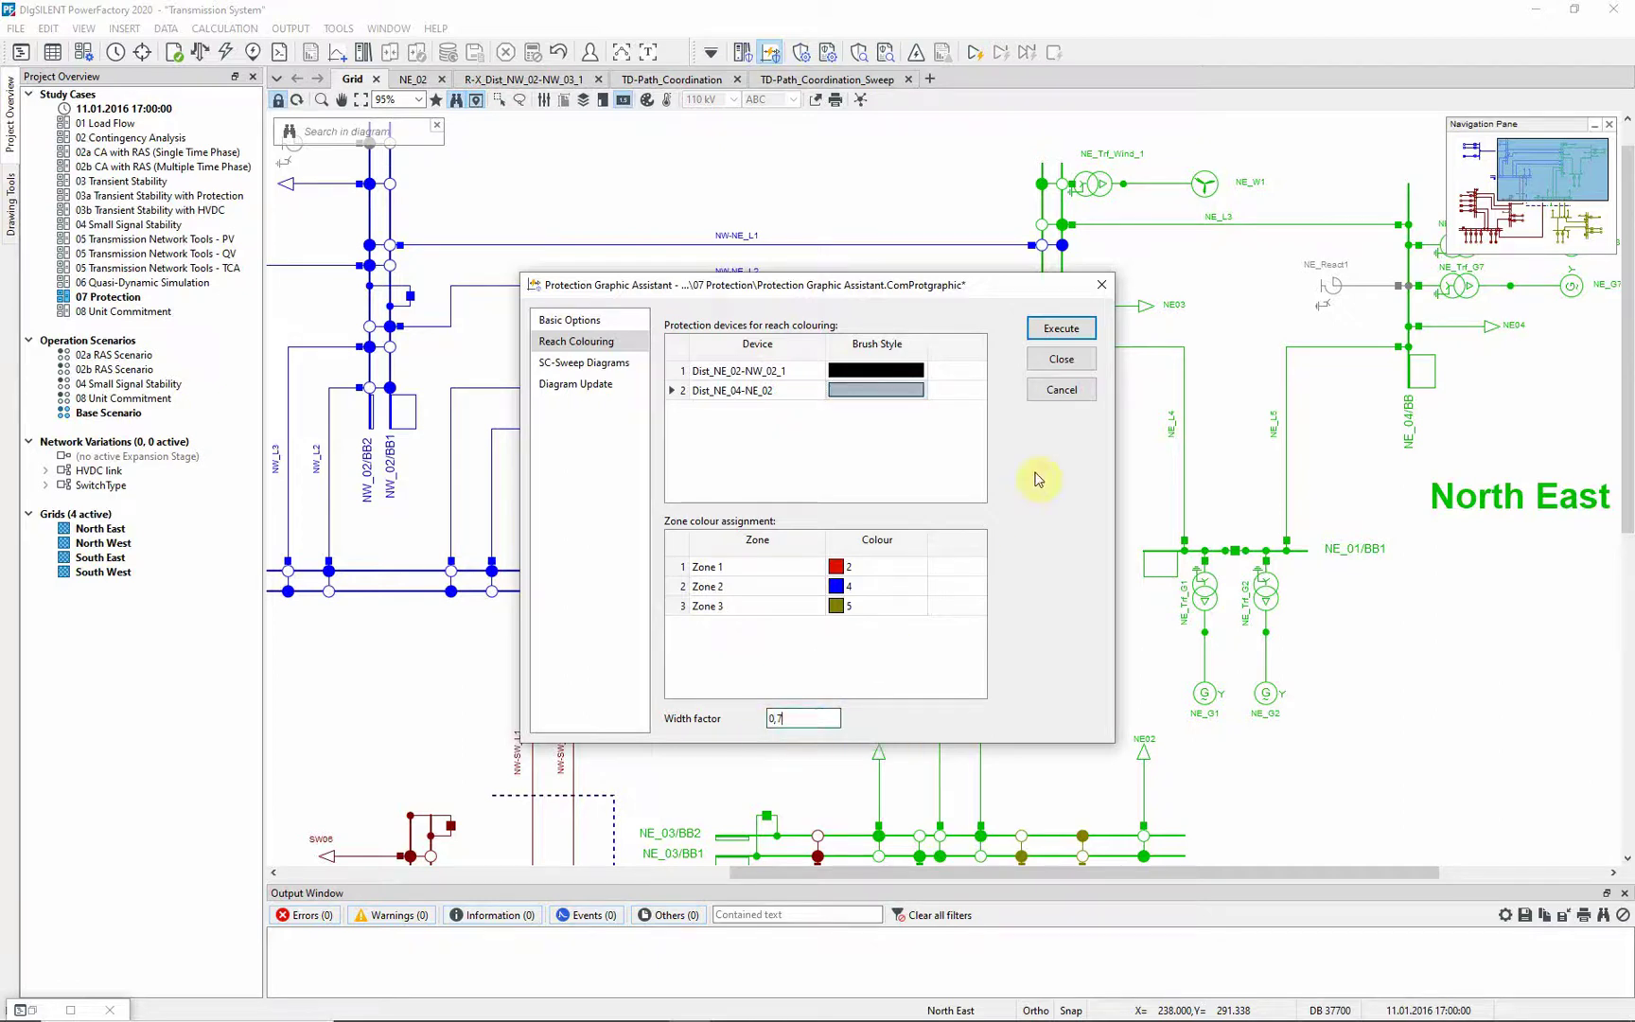
left_click(1051, 328)
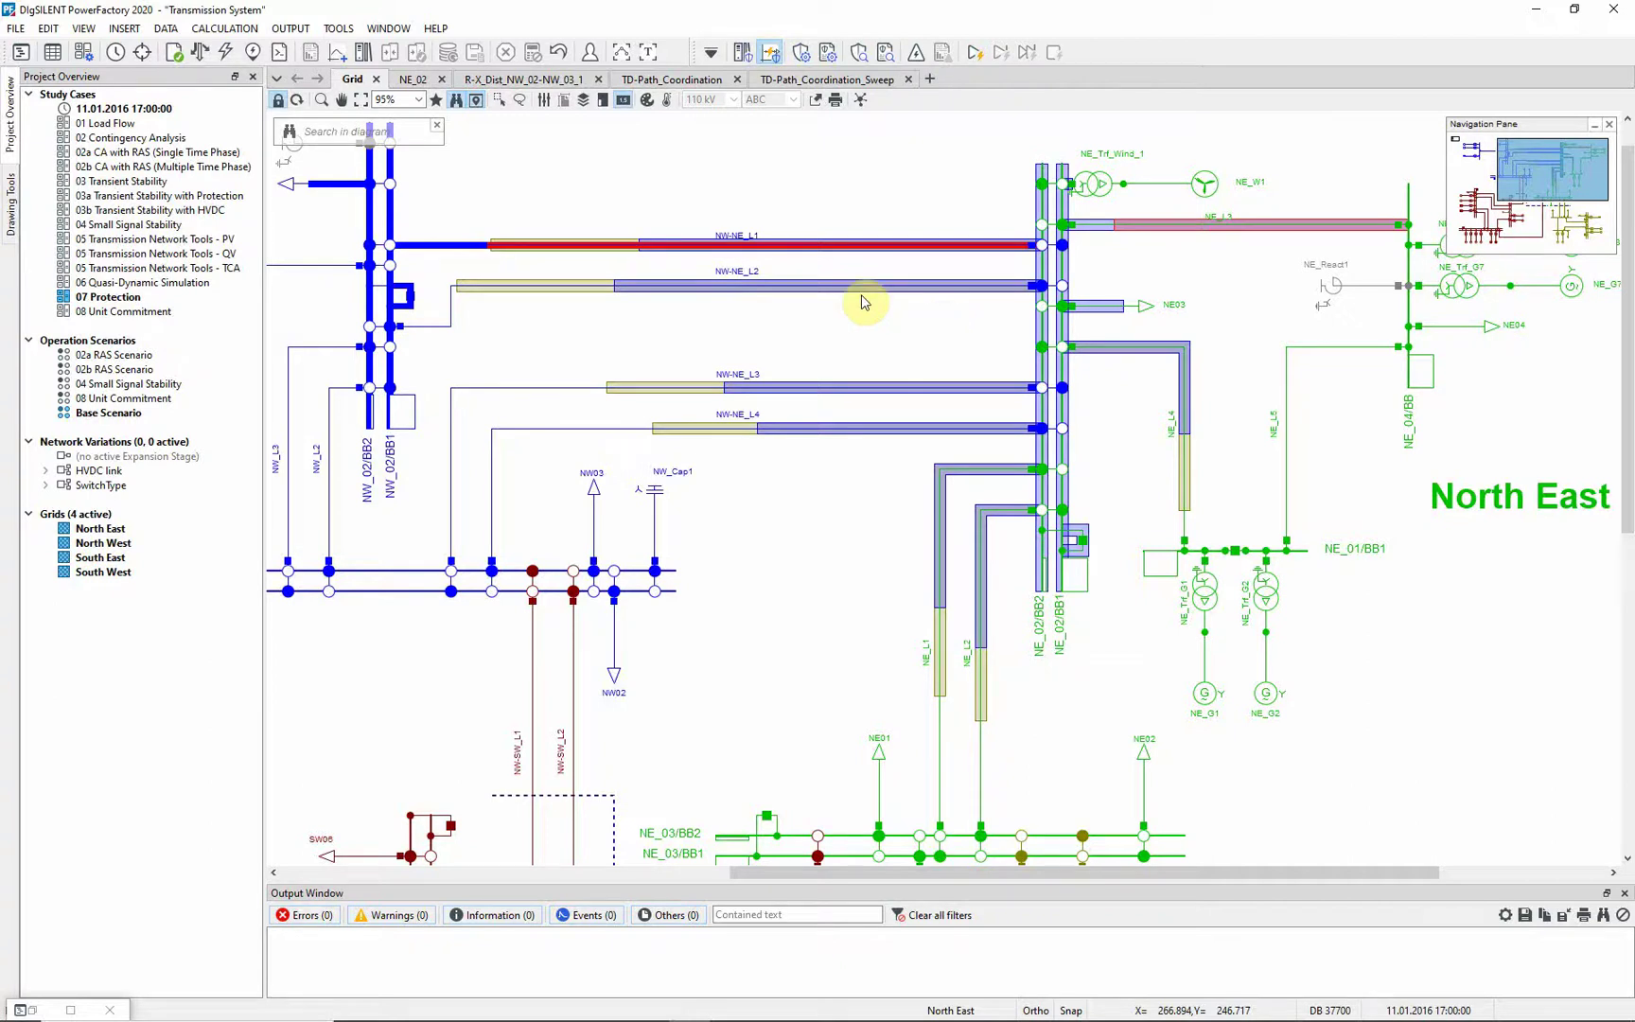
Run a 10 Ω single-phase-to-ground short circuit at 5% along NW-NE_L1.
right_click(447, 246)
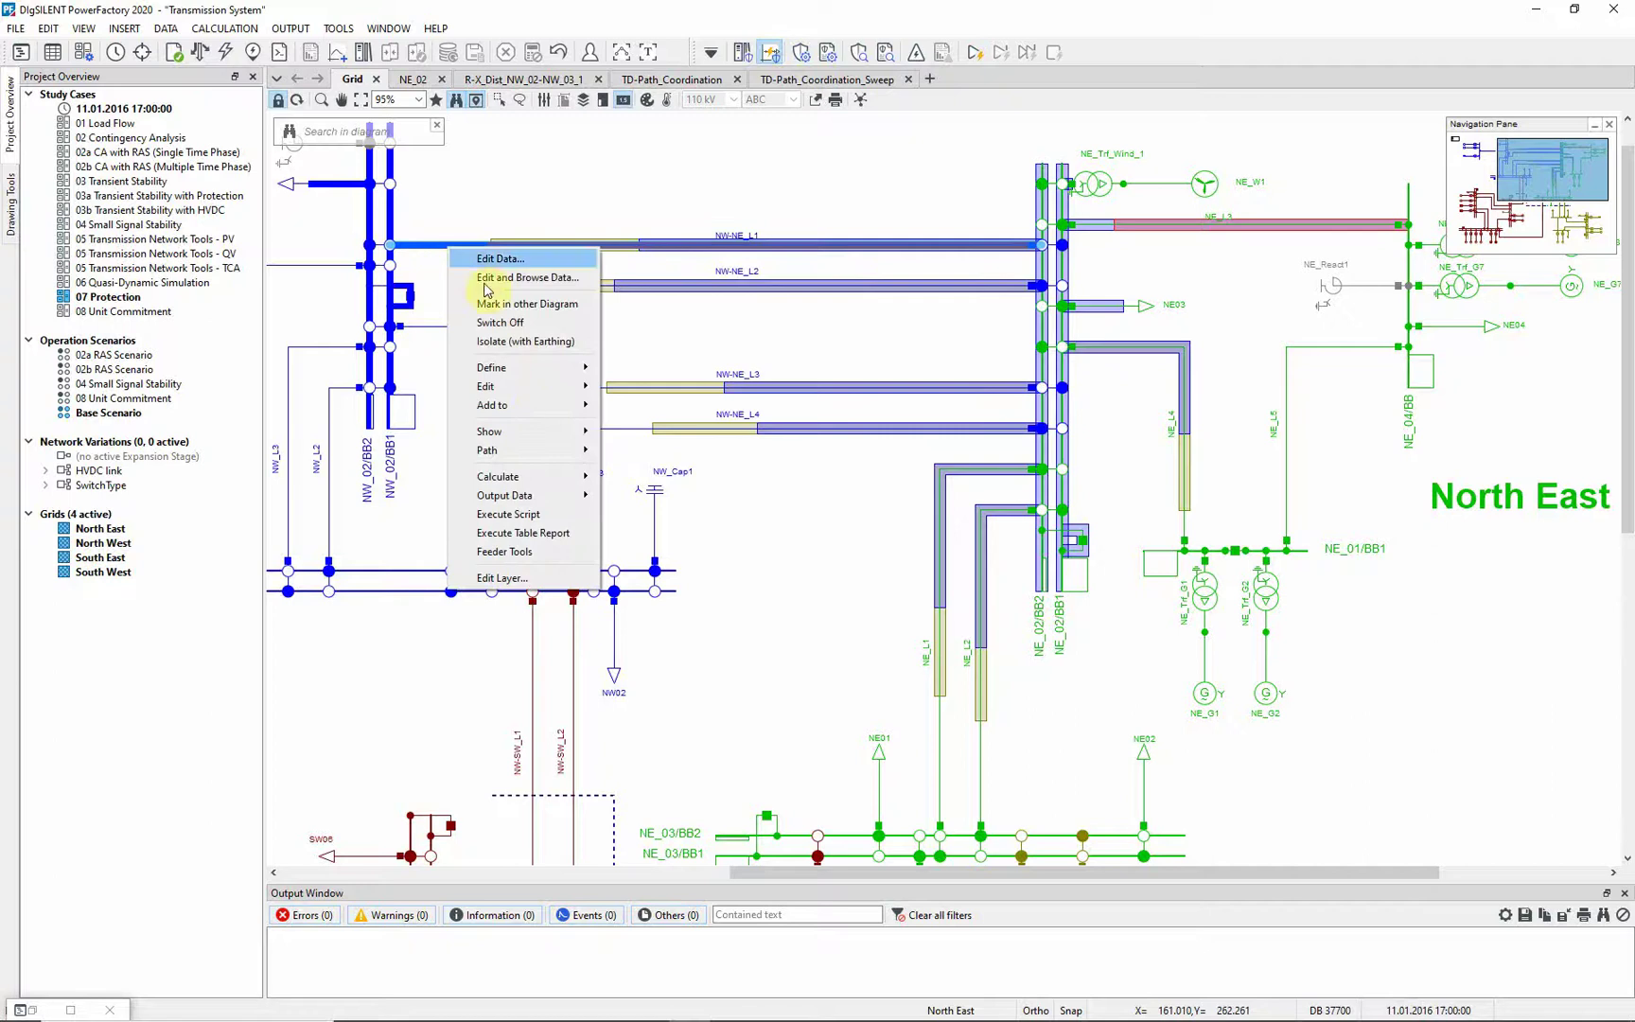
left_click(610, 479)
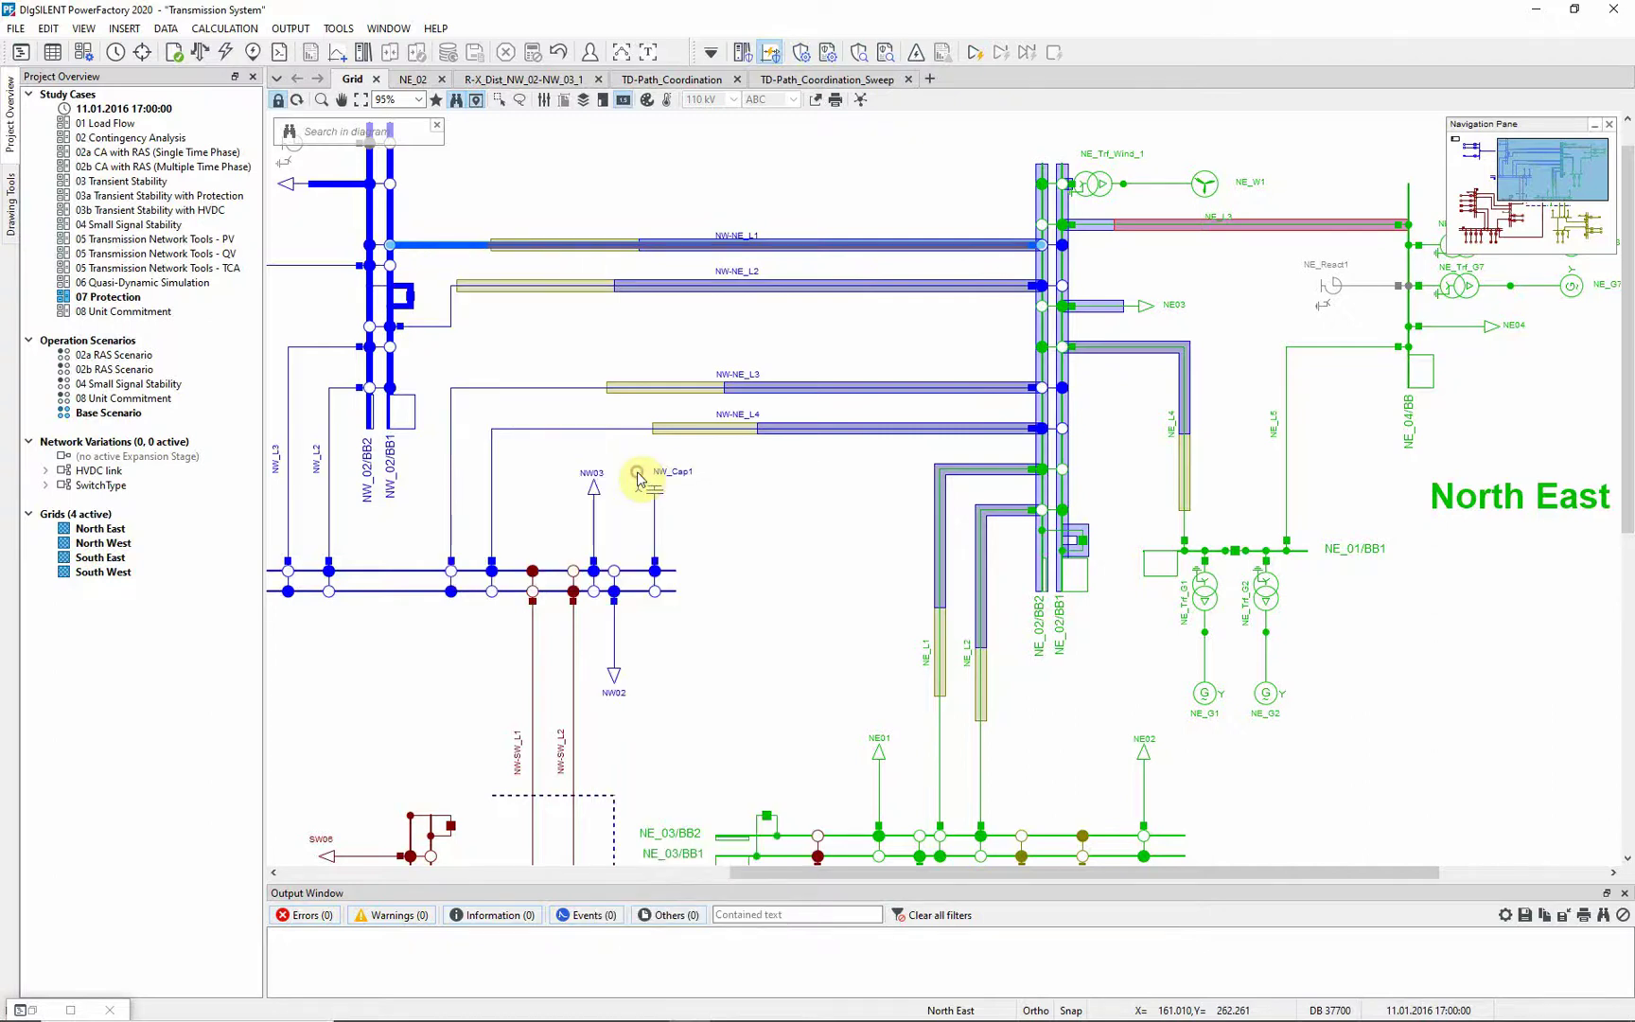
left_click(857, 286)
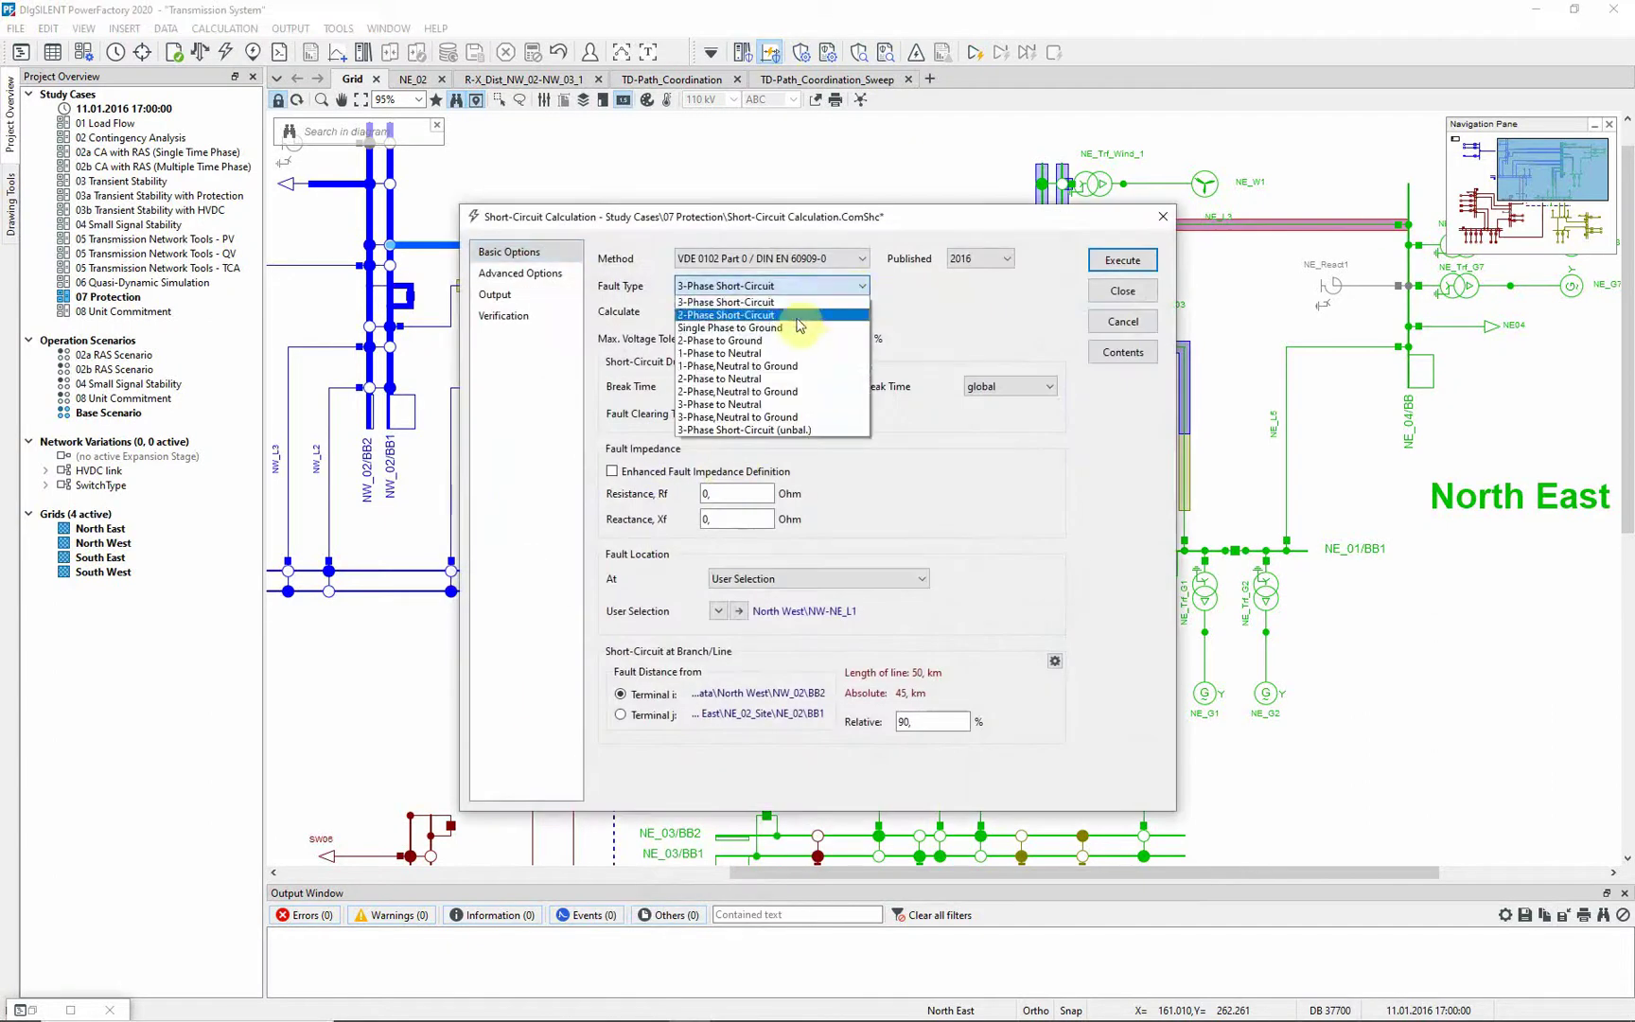
left_click(791, 320)
left_click(705, 493)
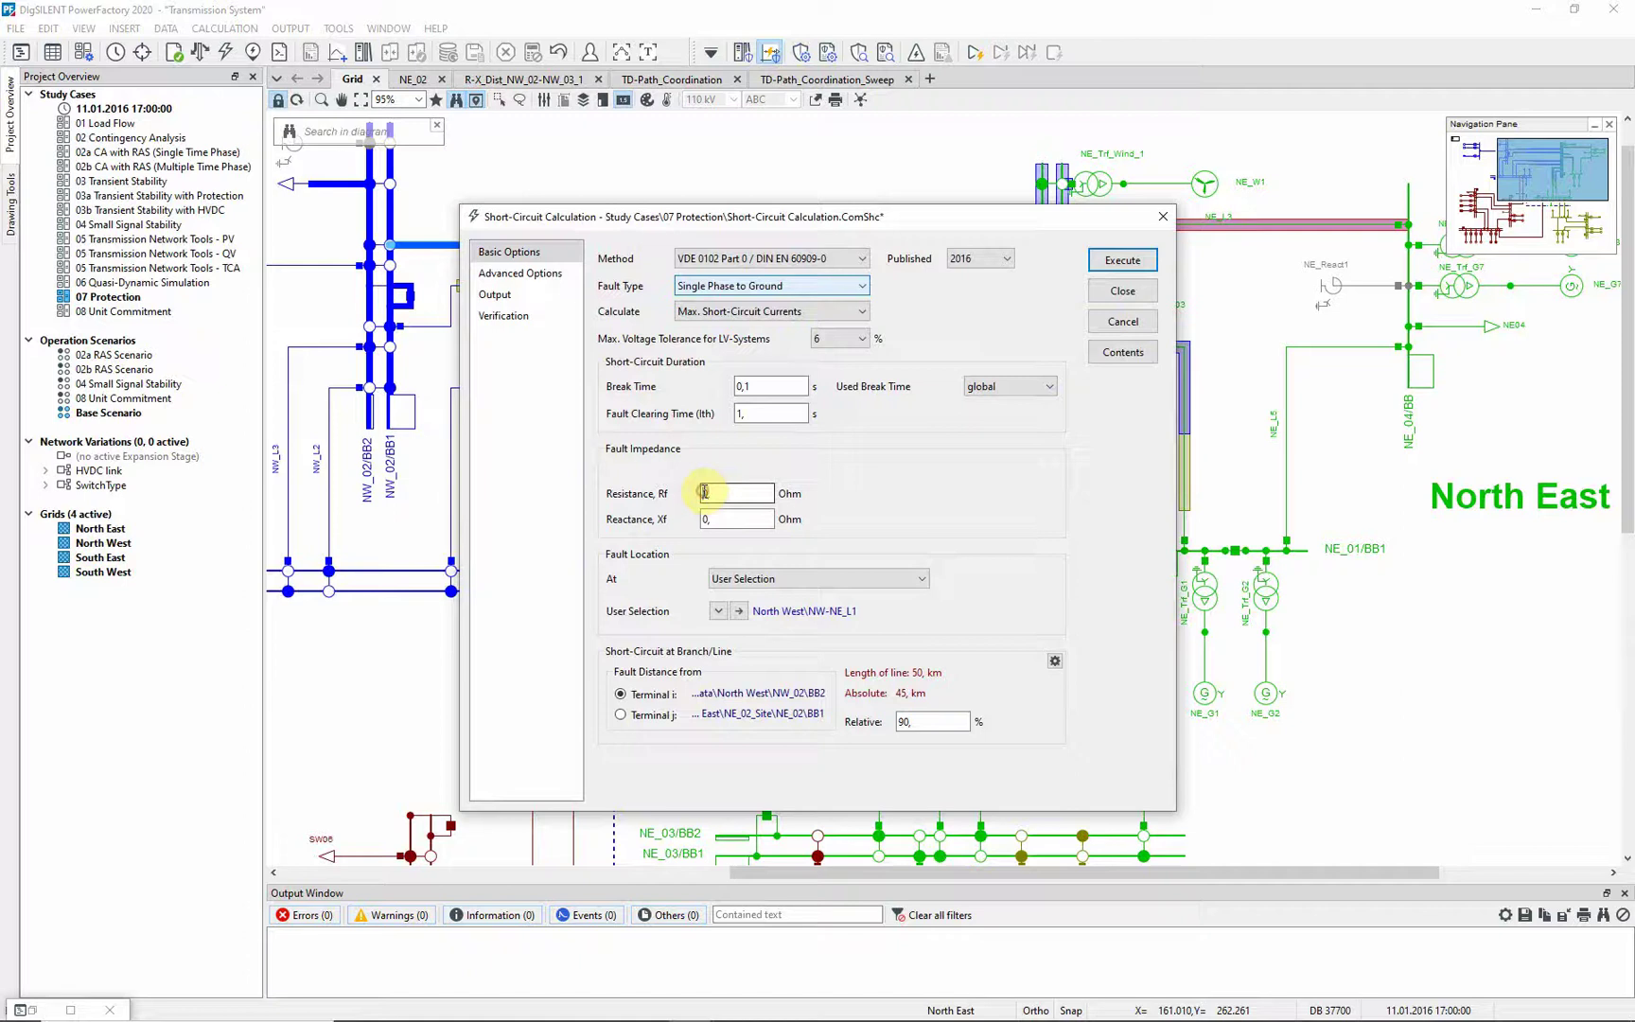
type("1")
double_click(906, 722)
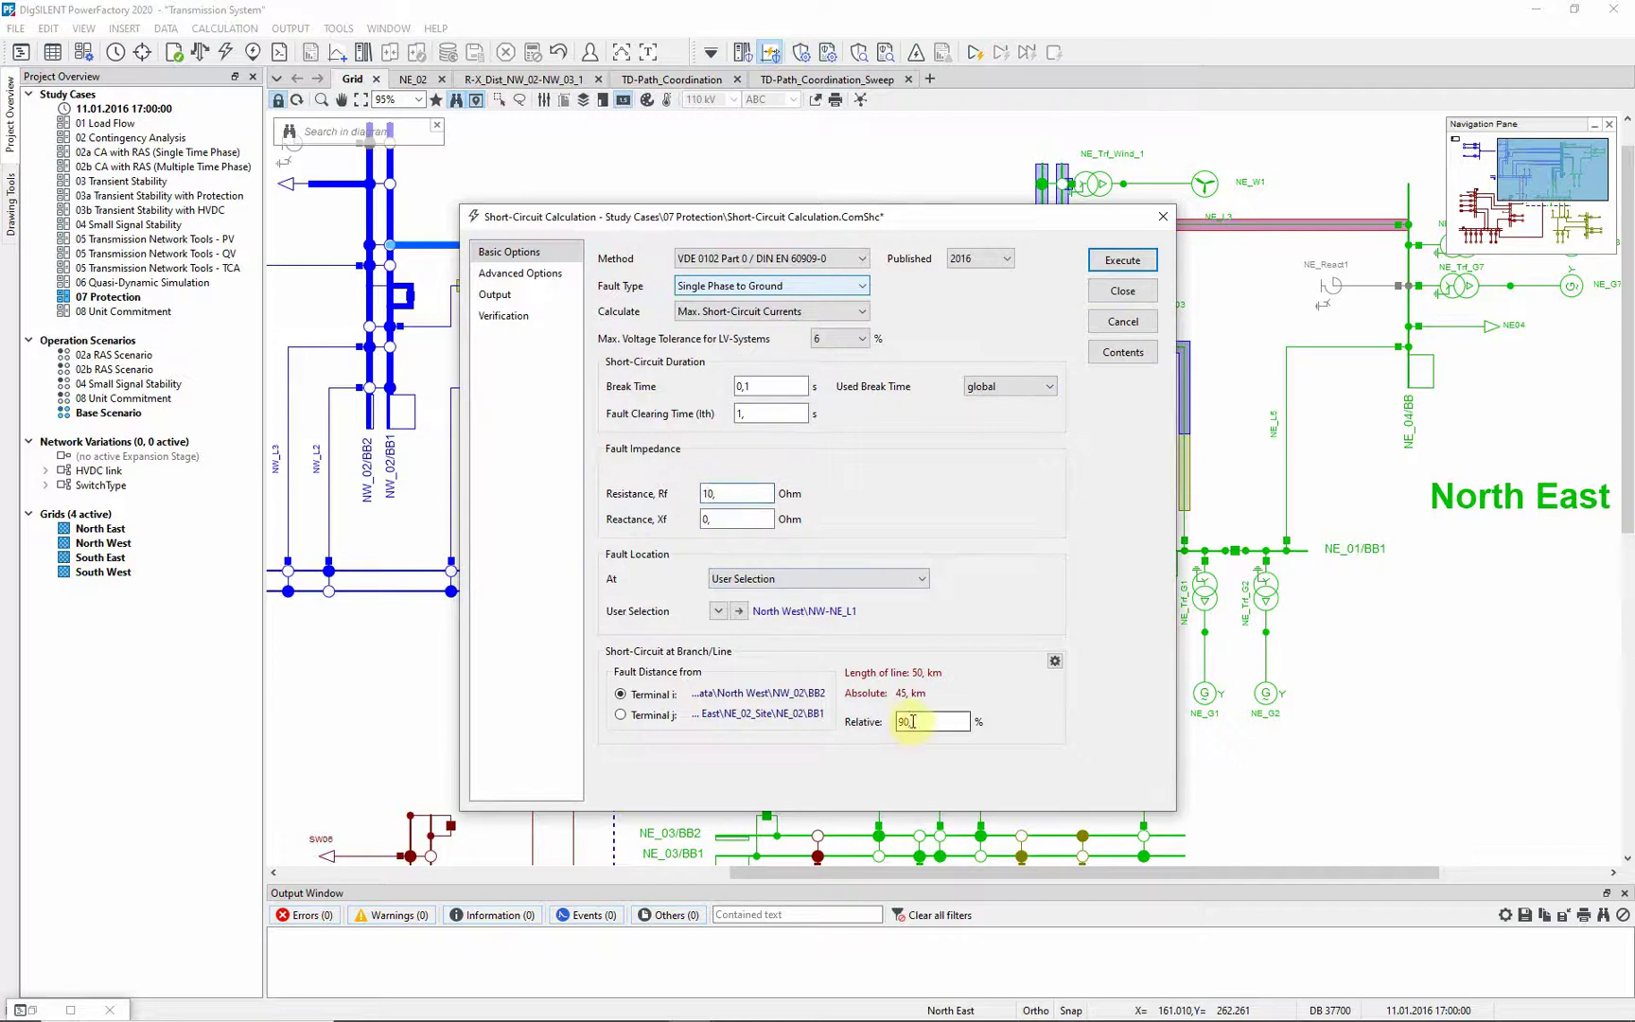
type("5")
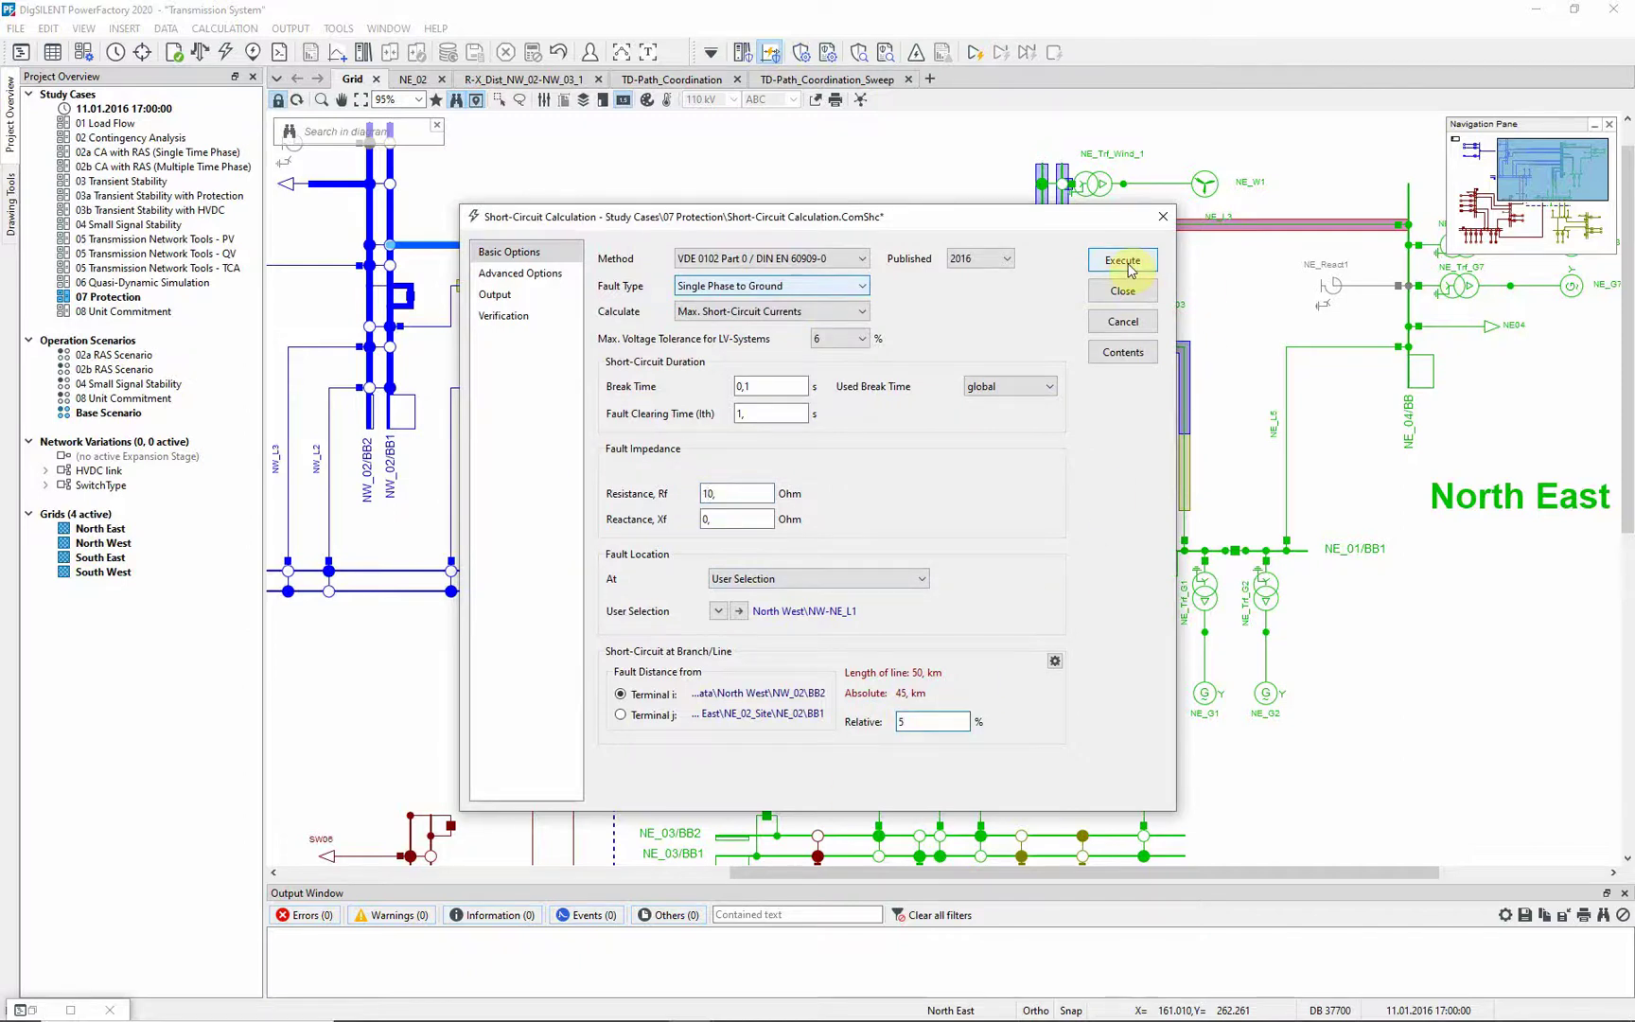
left_click(1123, 261)
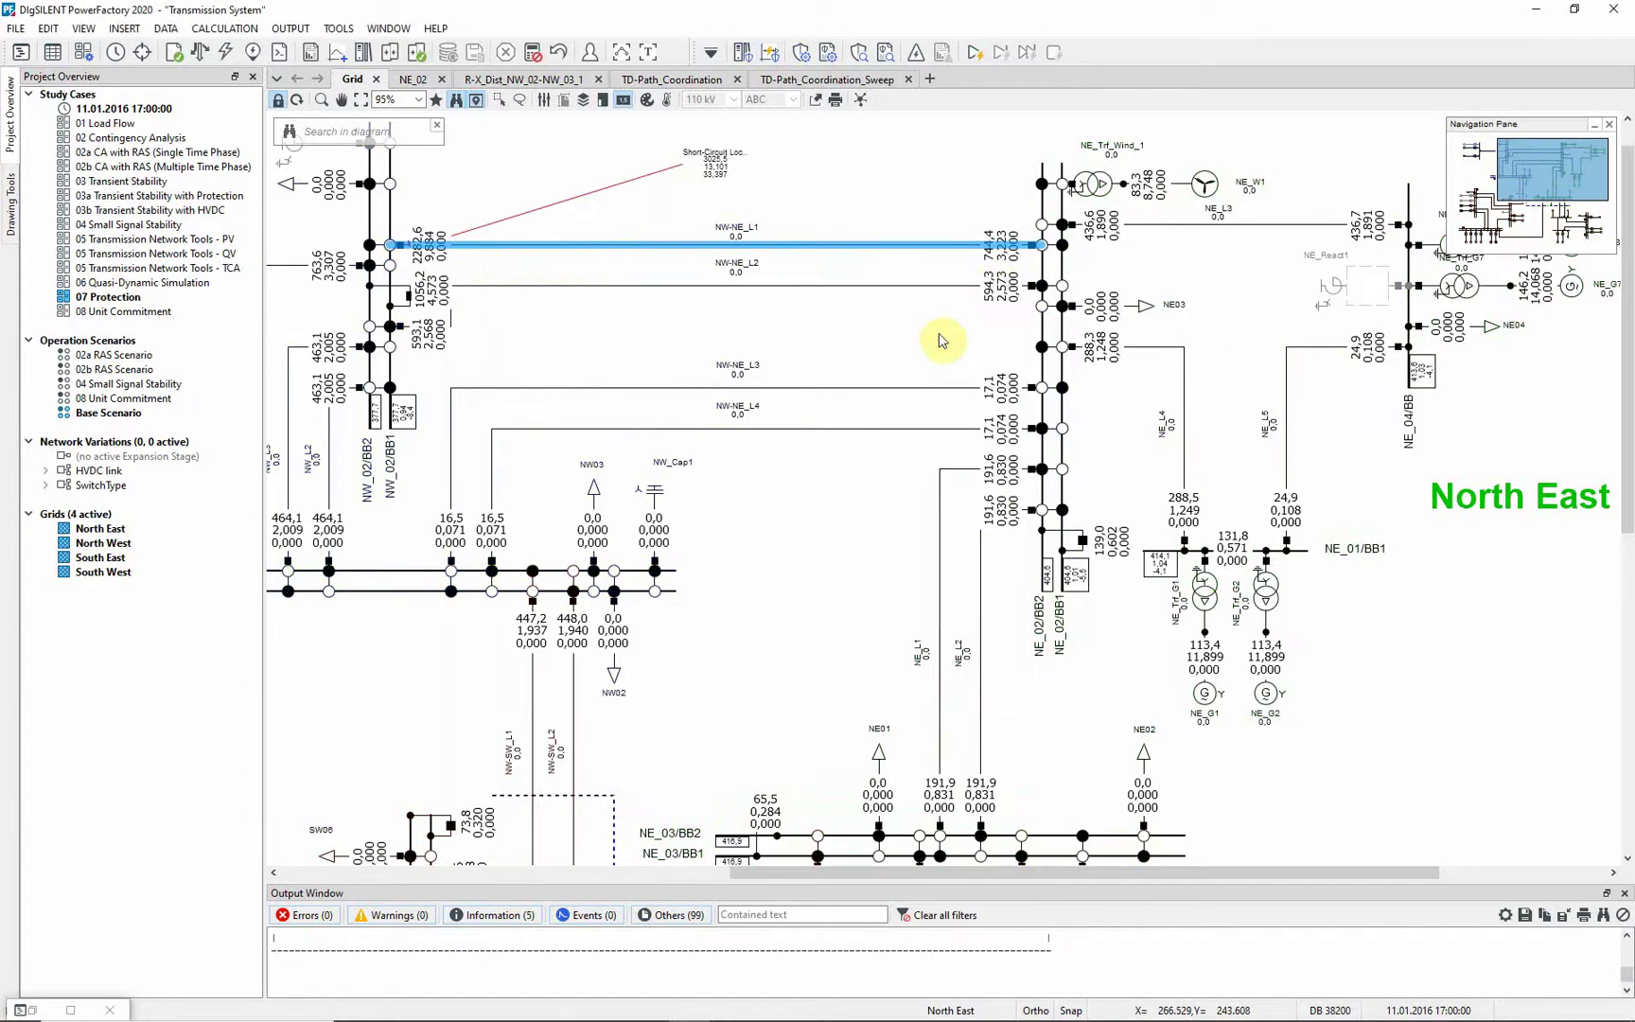
Show relay tripping times in the result boxes, then reset the calculation.
right_click(1002, 261)
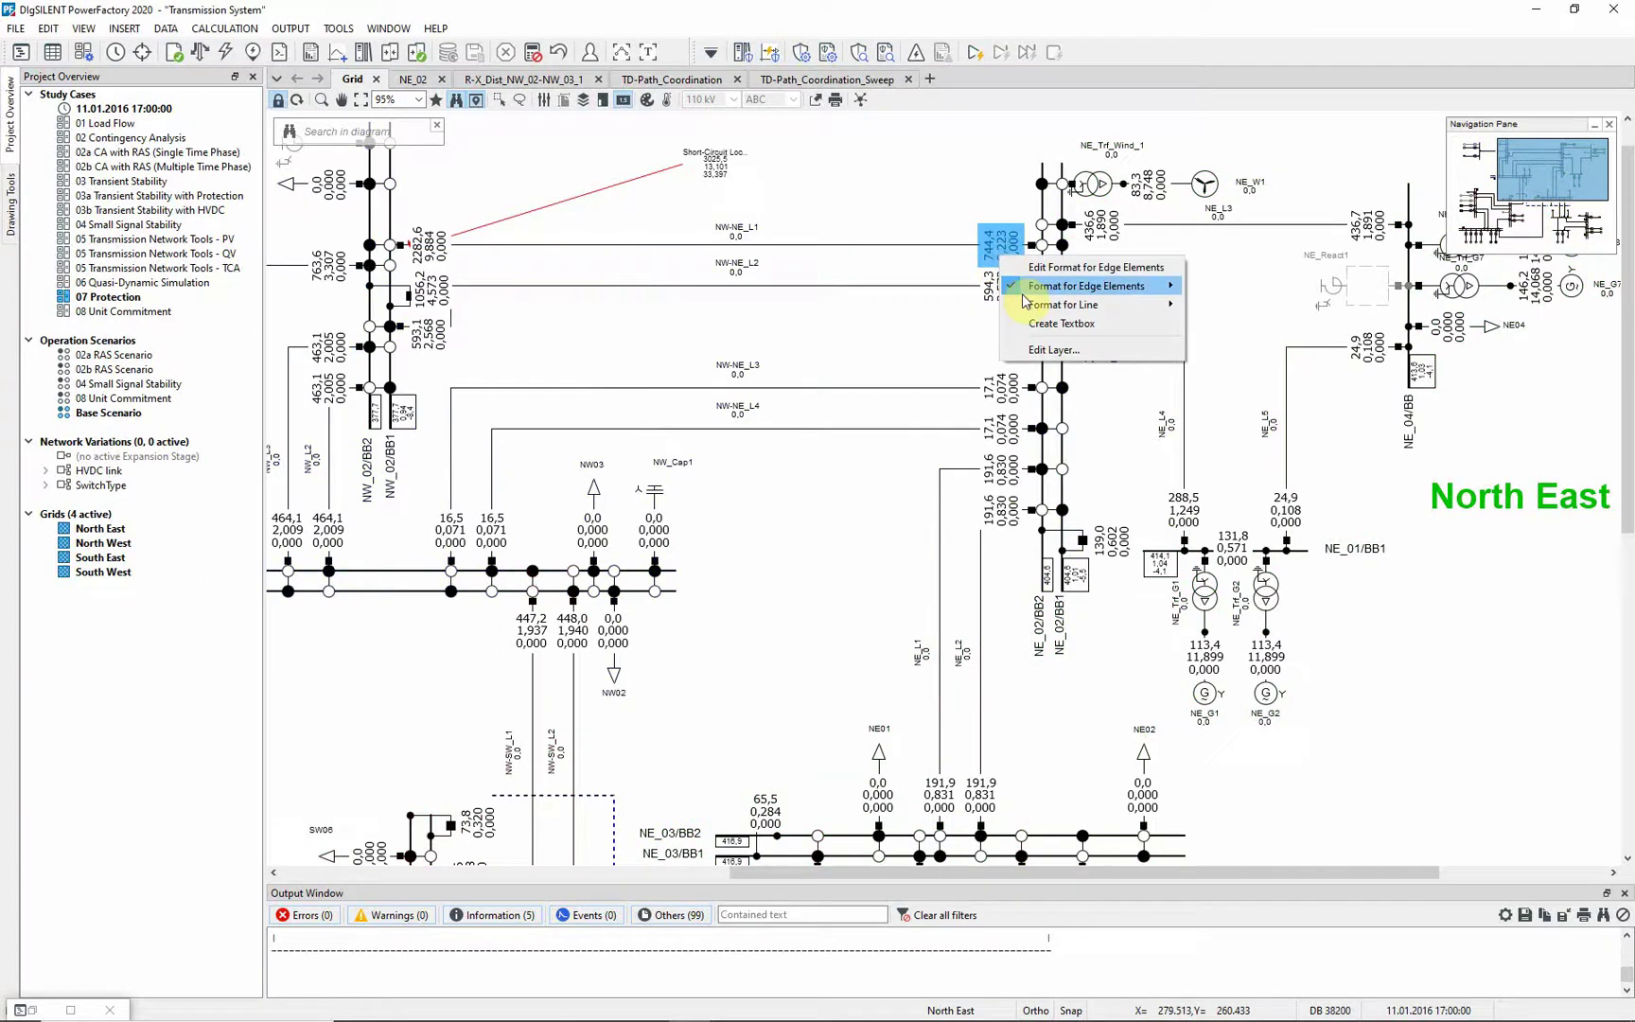
mouse_move(1062, 305)
left_click(1229, 388)
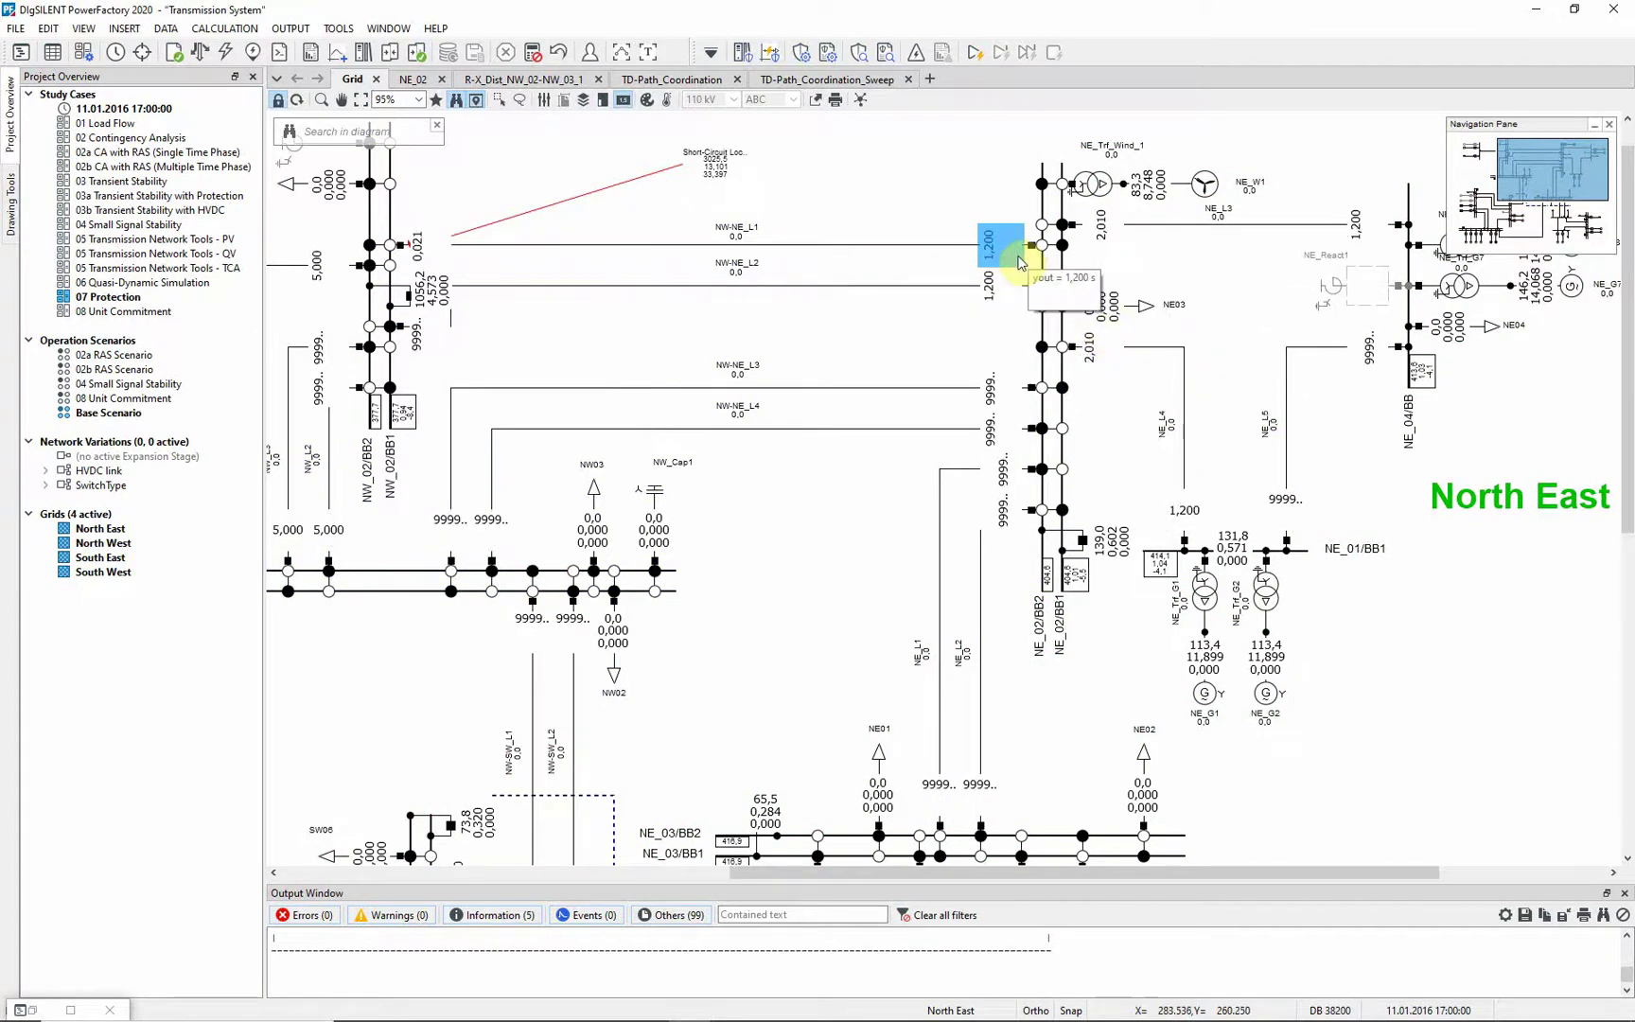
left_click(532, 54)
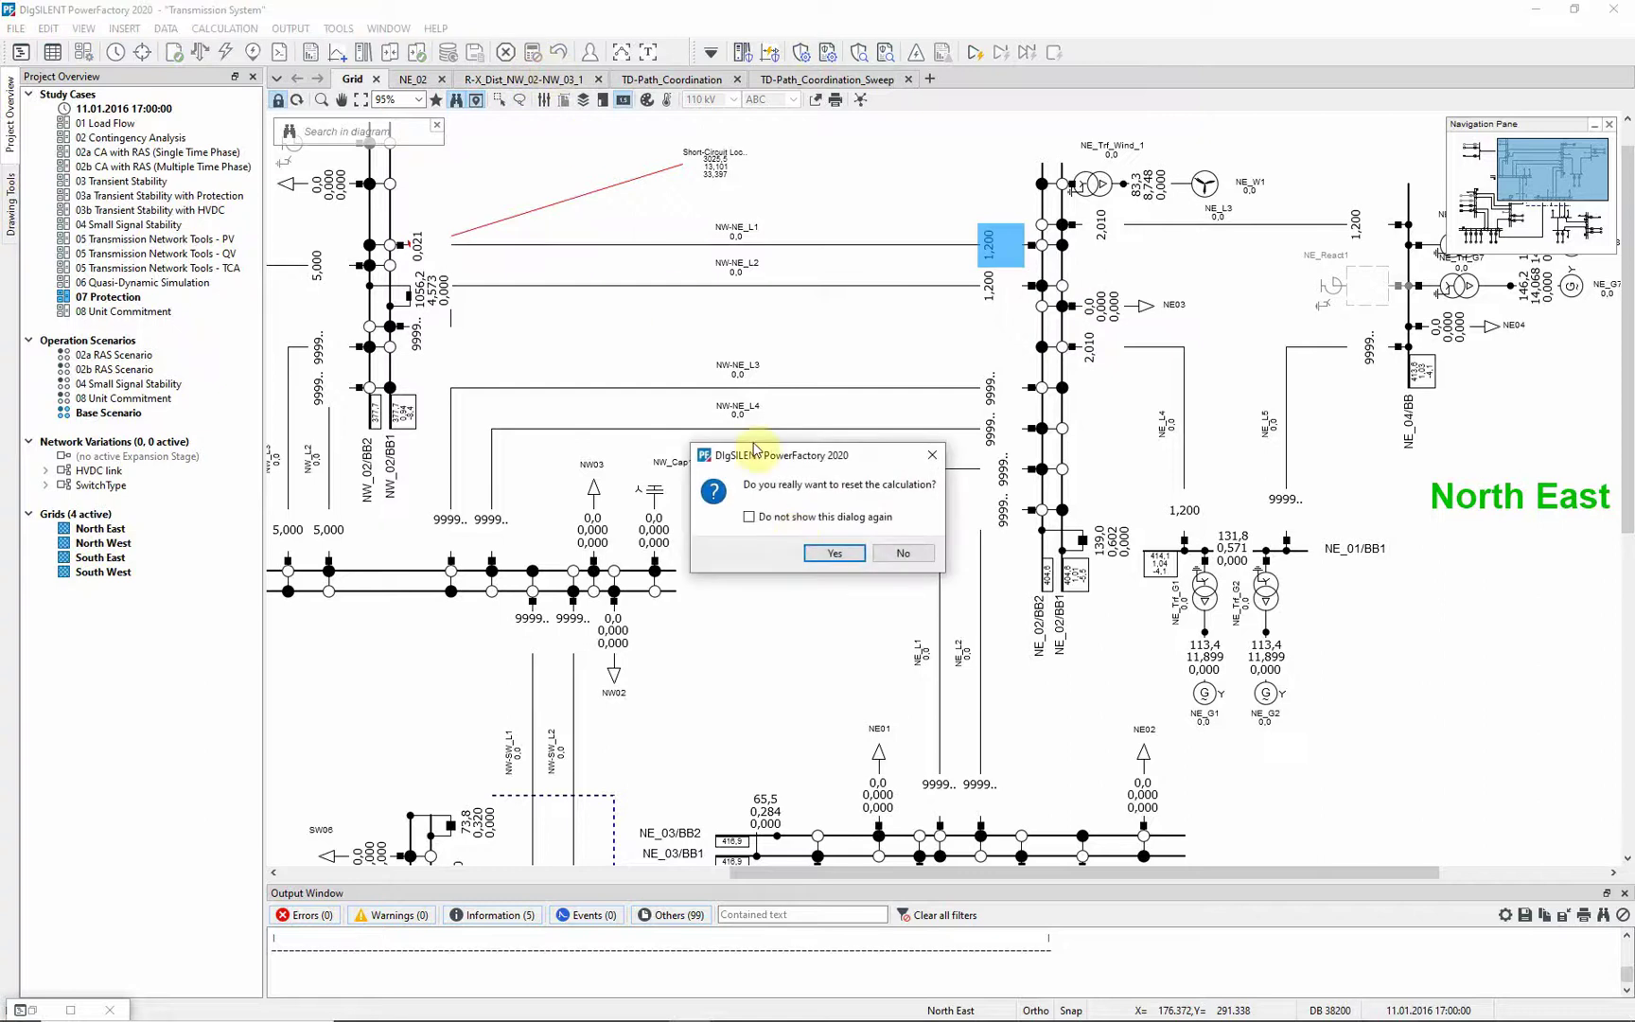
left_click(824, 556)
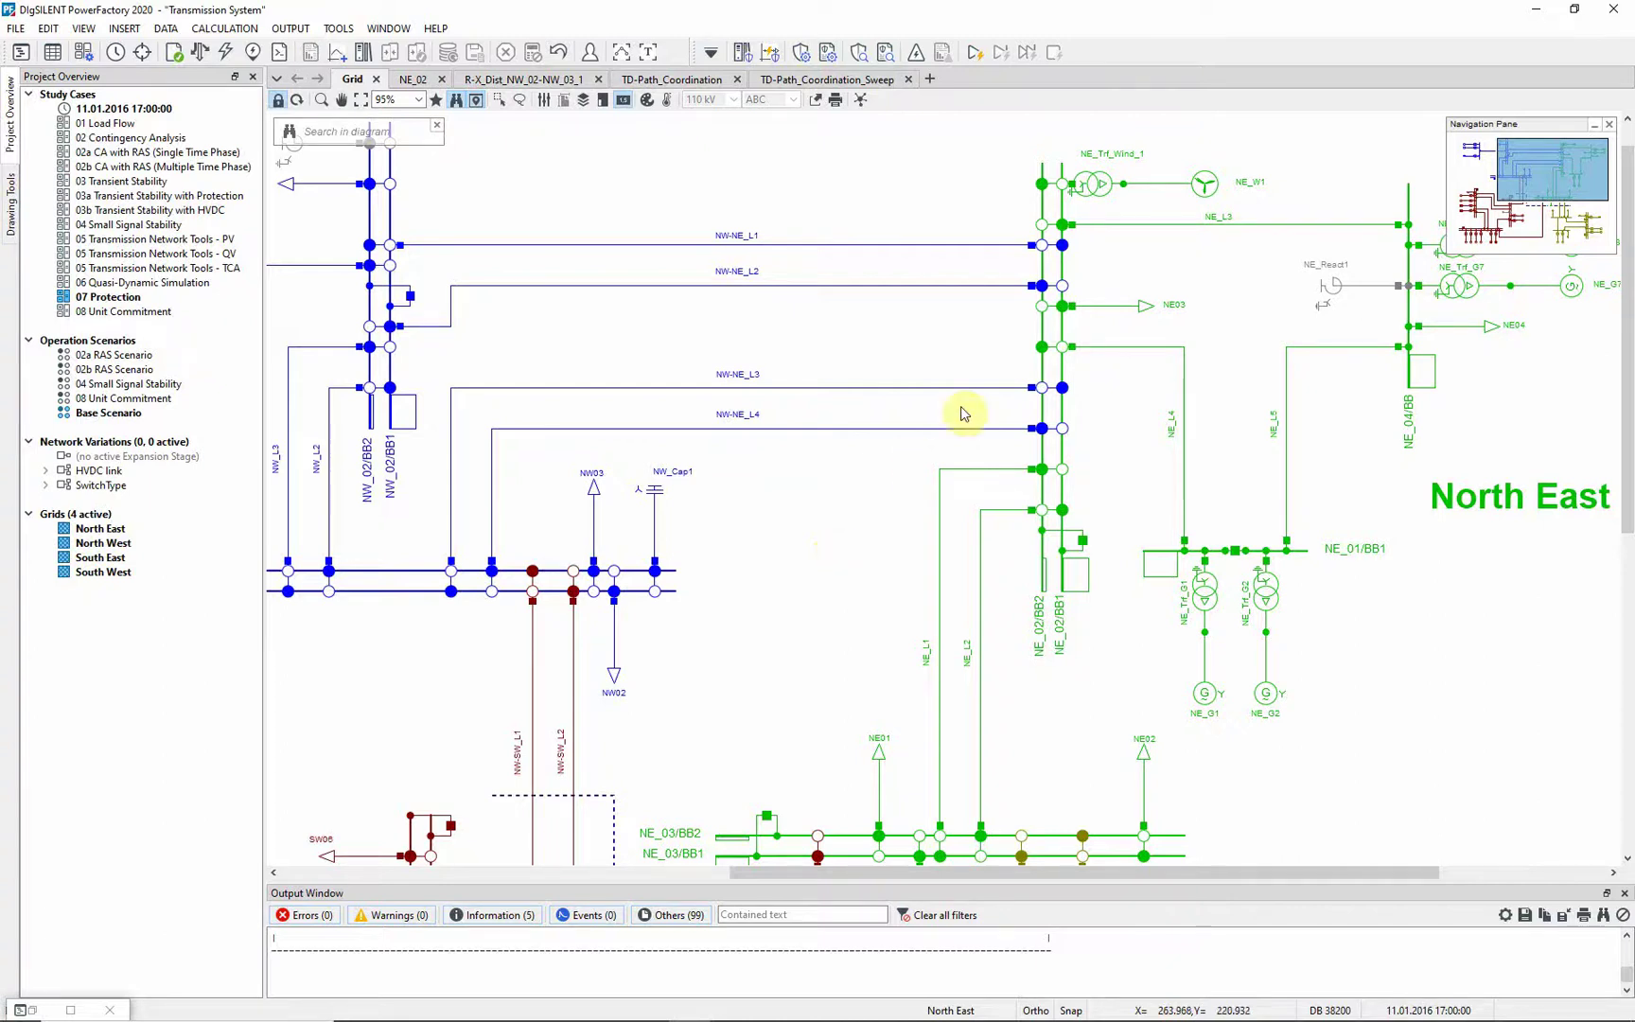
Create path Path_NW-NE_L1 from NE_02/BB1 to NW_02/BB2 in colour 4 and colour the diagram by paths.
left_click(1061, 282)
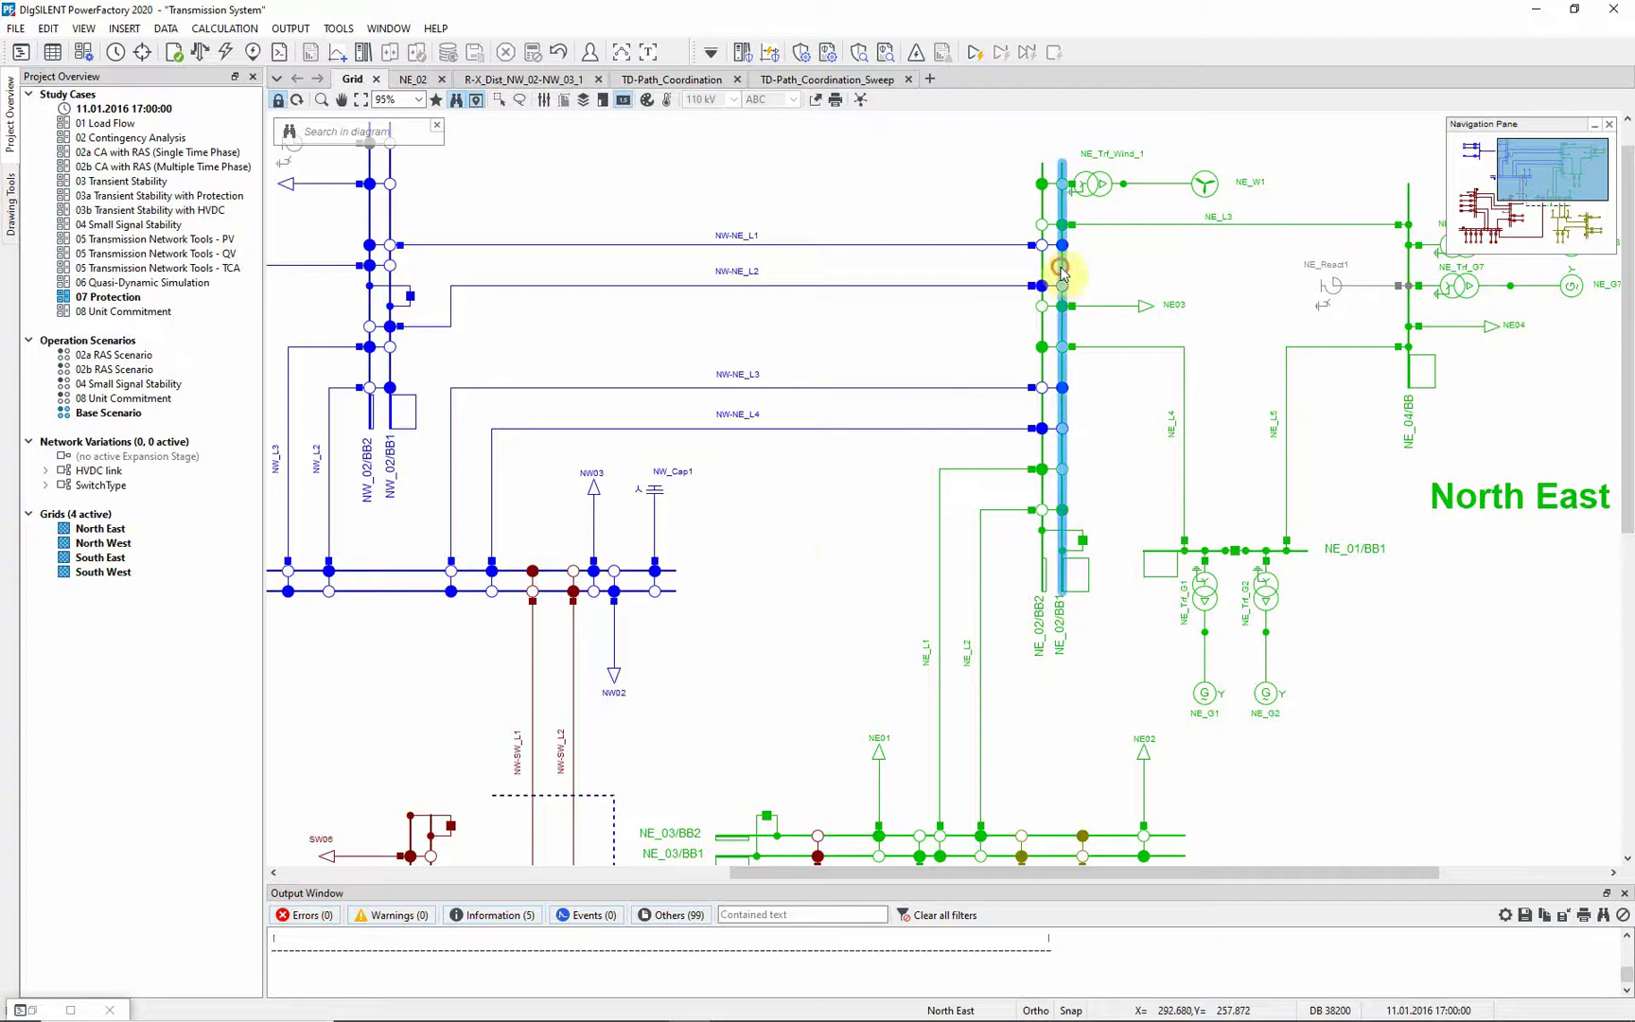
left_click(369, 208, "ctrl")
right_click(369, 209)
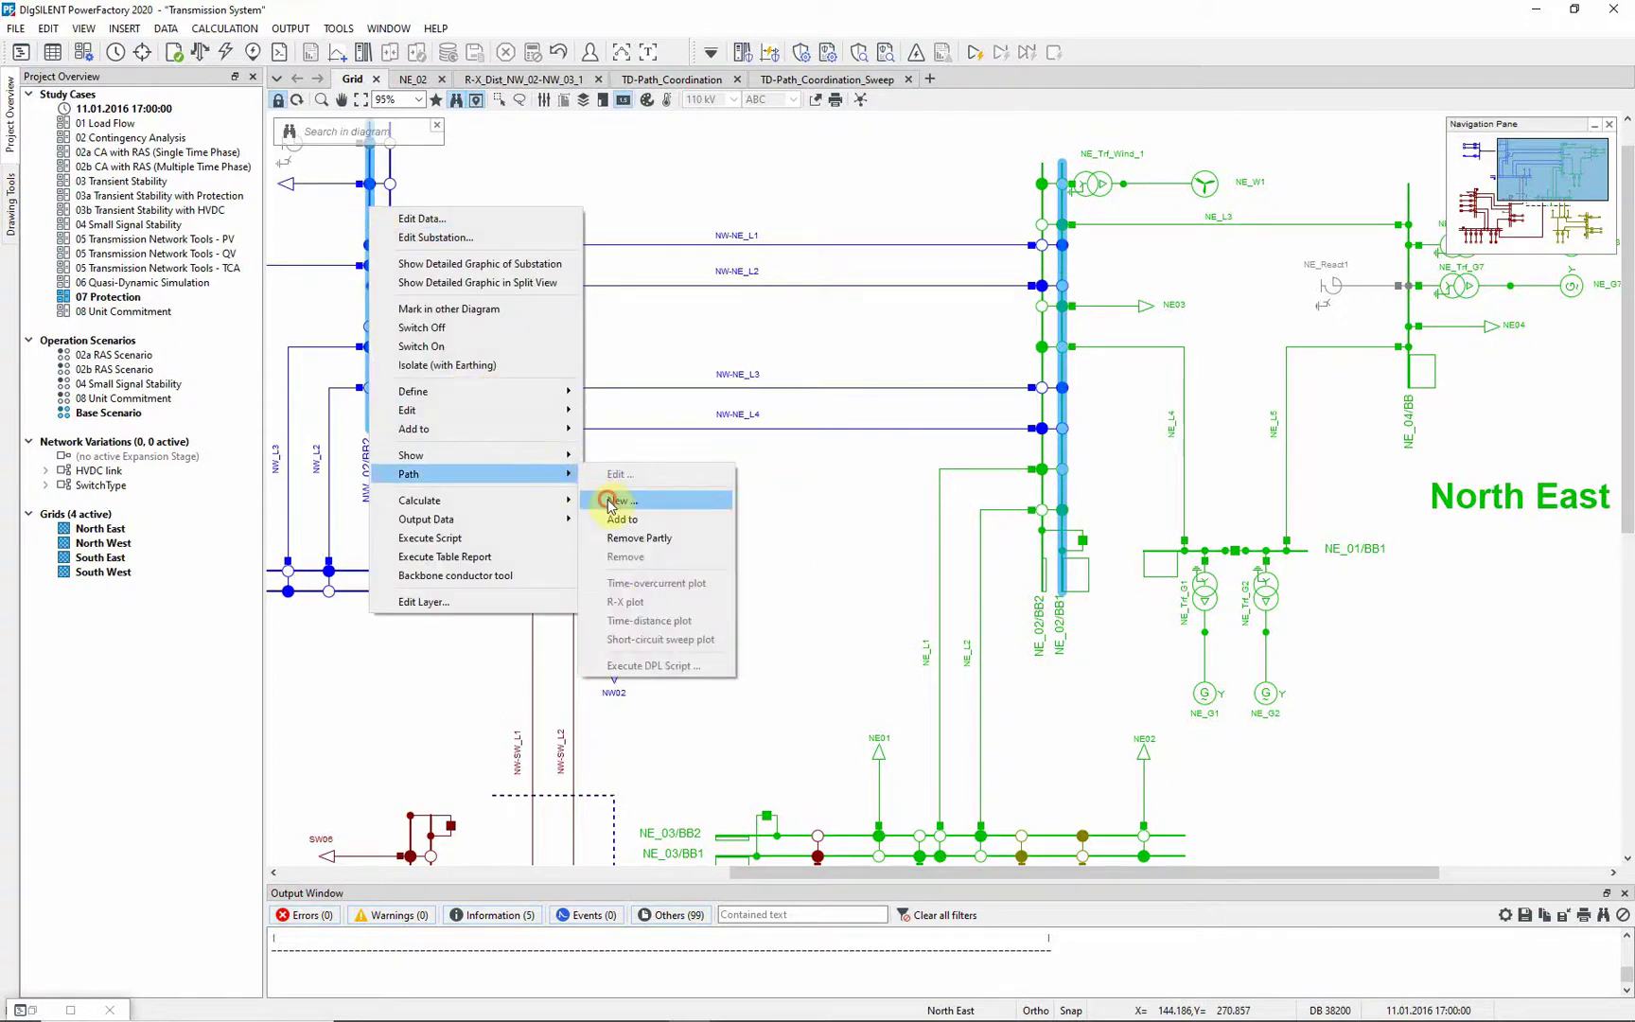
left_click(610, 500)
left_click(739, 420)
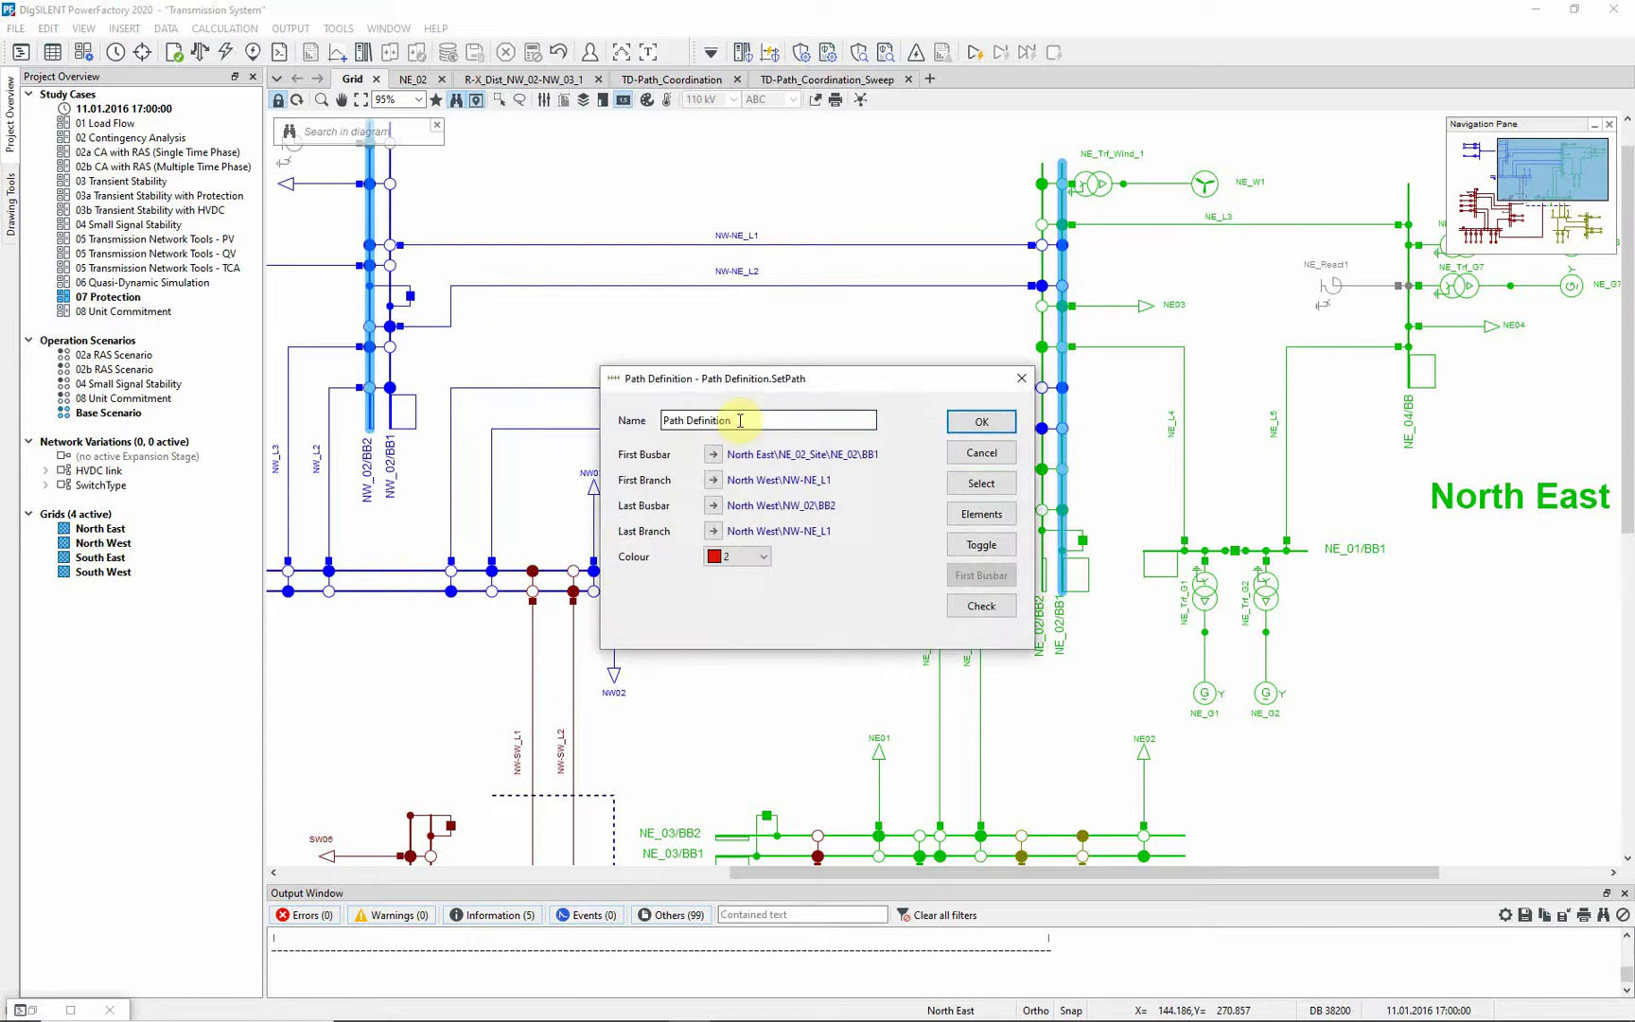
type("_NW-NE_L1")
left_click(763, 556)
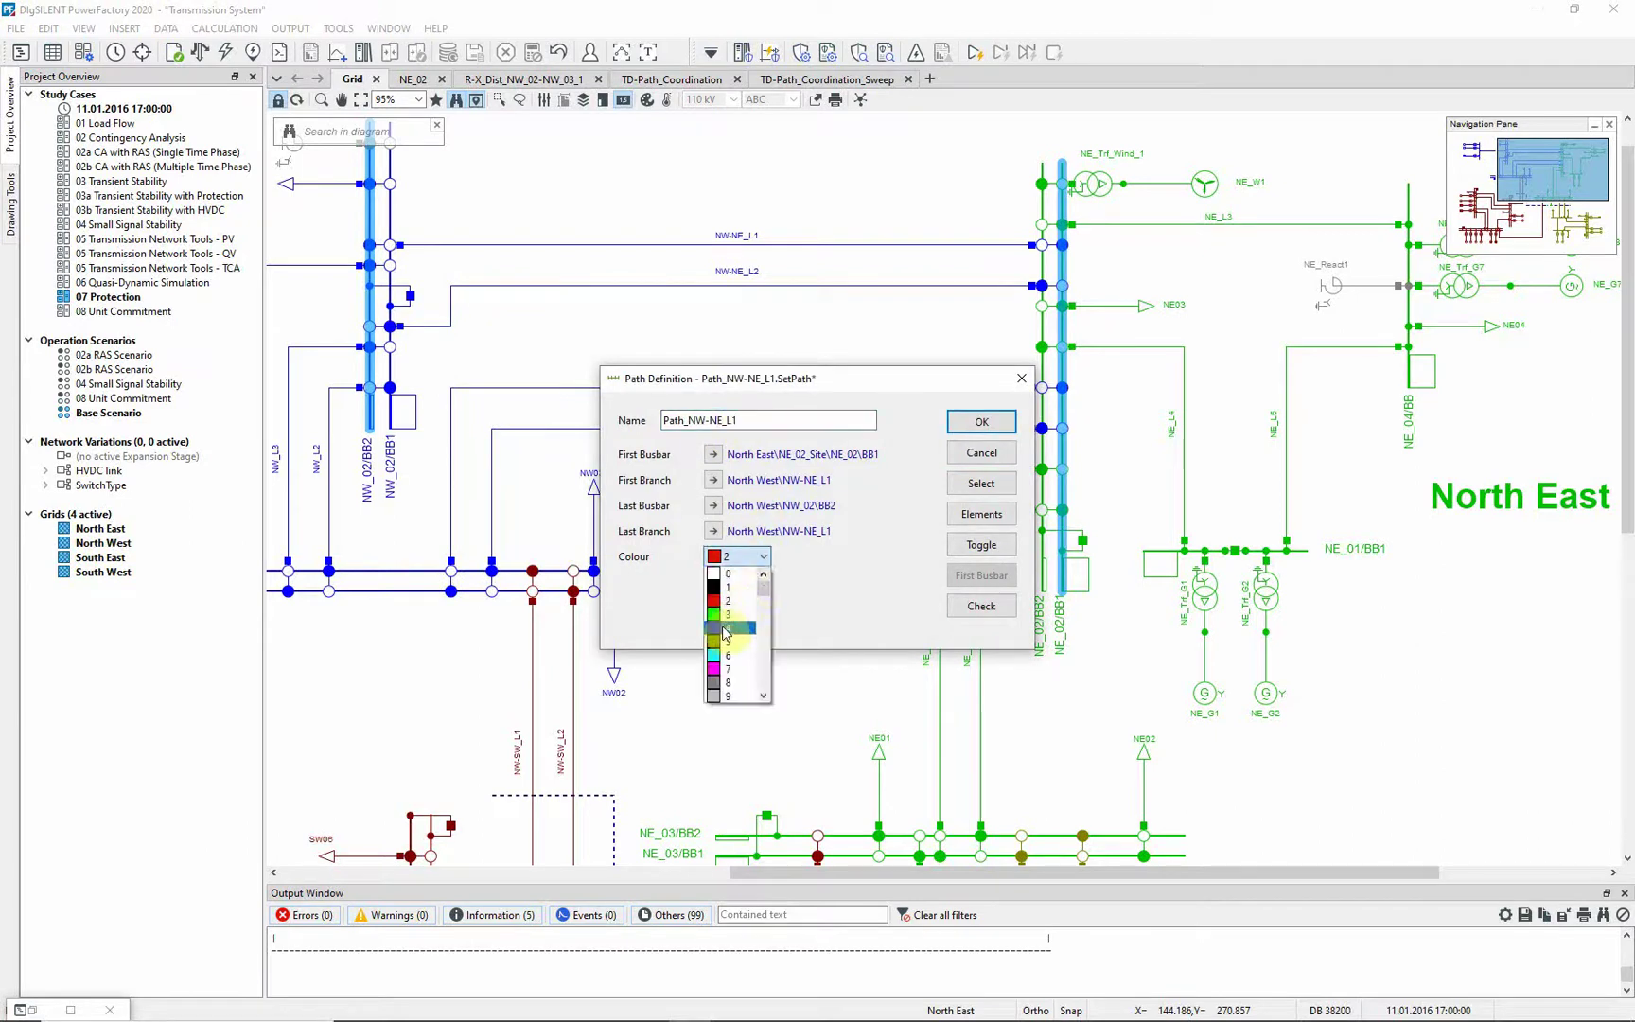
left_click(724, 628)
left_click(981, 421)
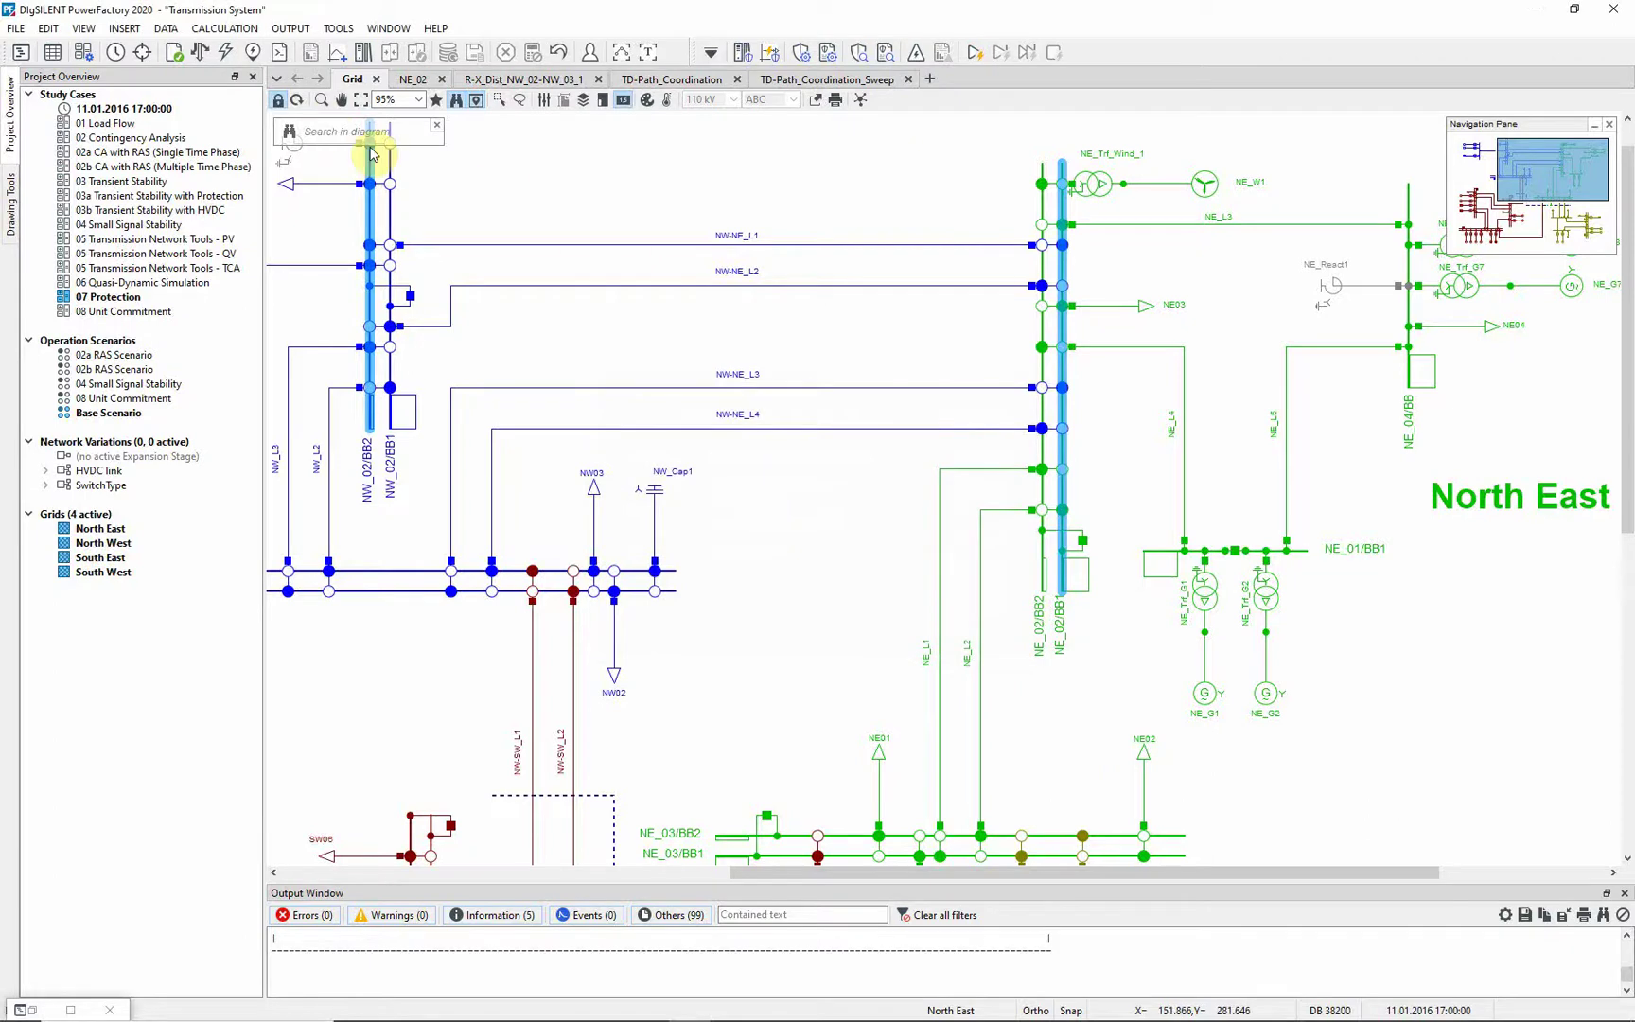
left_click(297, 99)
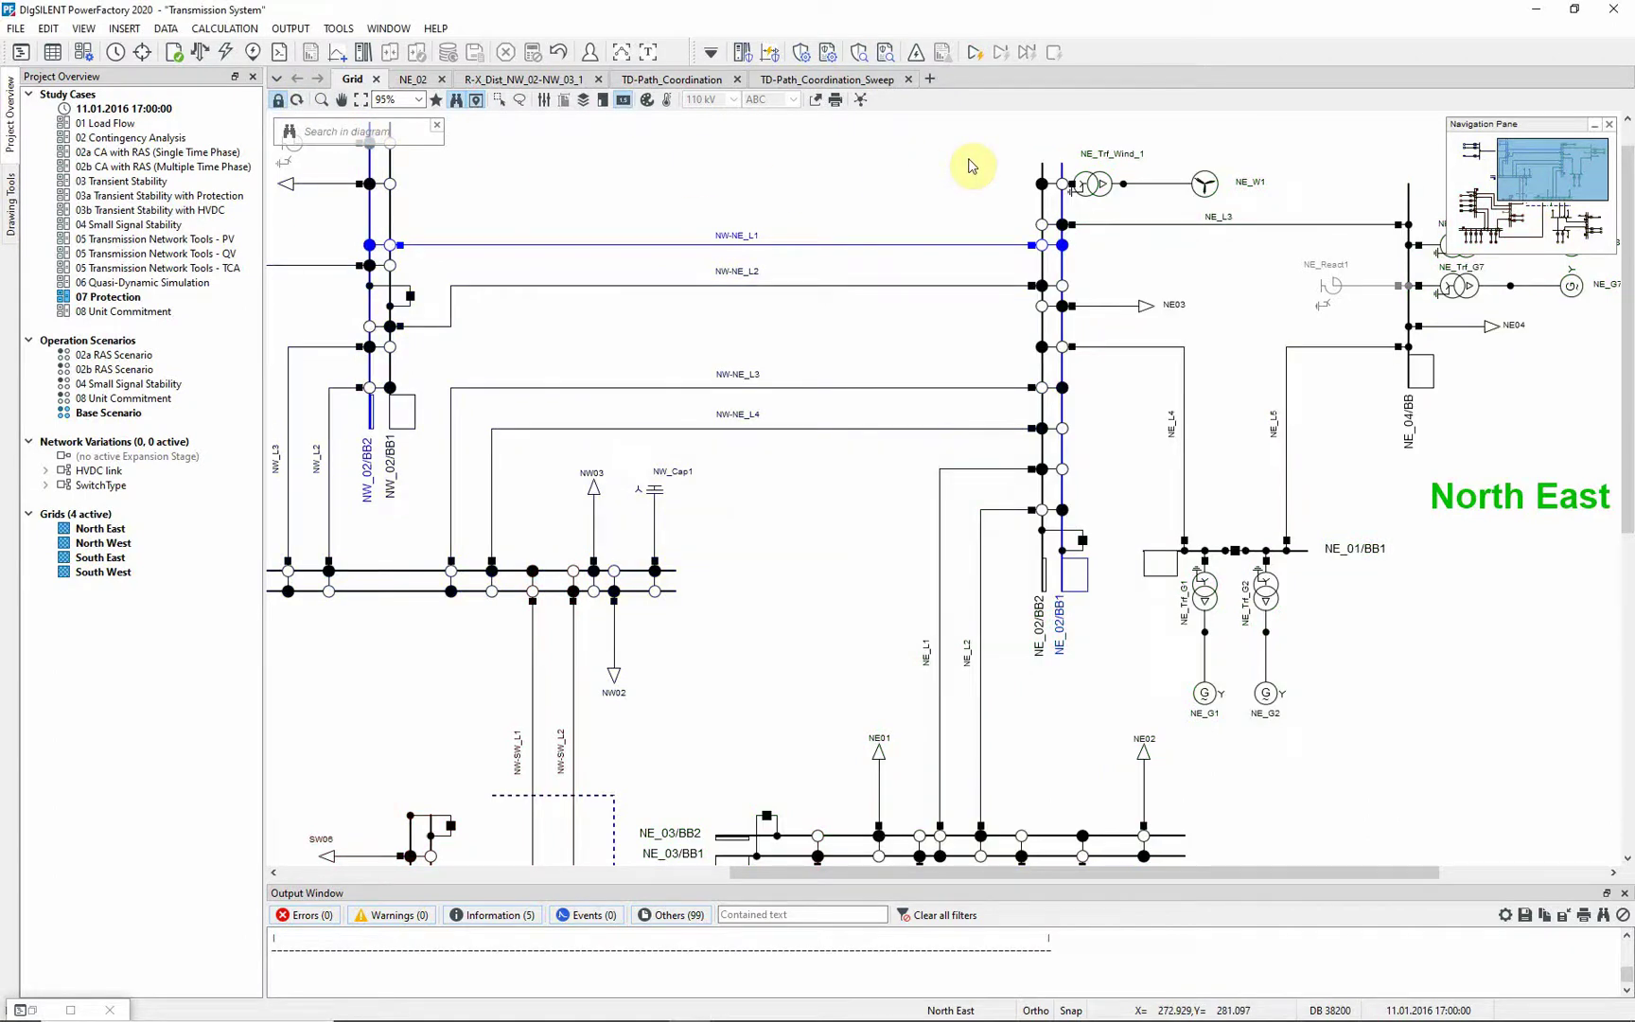
Choose short-circuit sweep diagrams in the Protection Graphic Assistant for relay Dist_NE_02-NW_02_1.
left_click(769, 53)
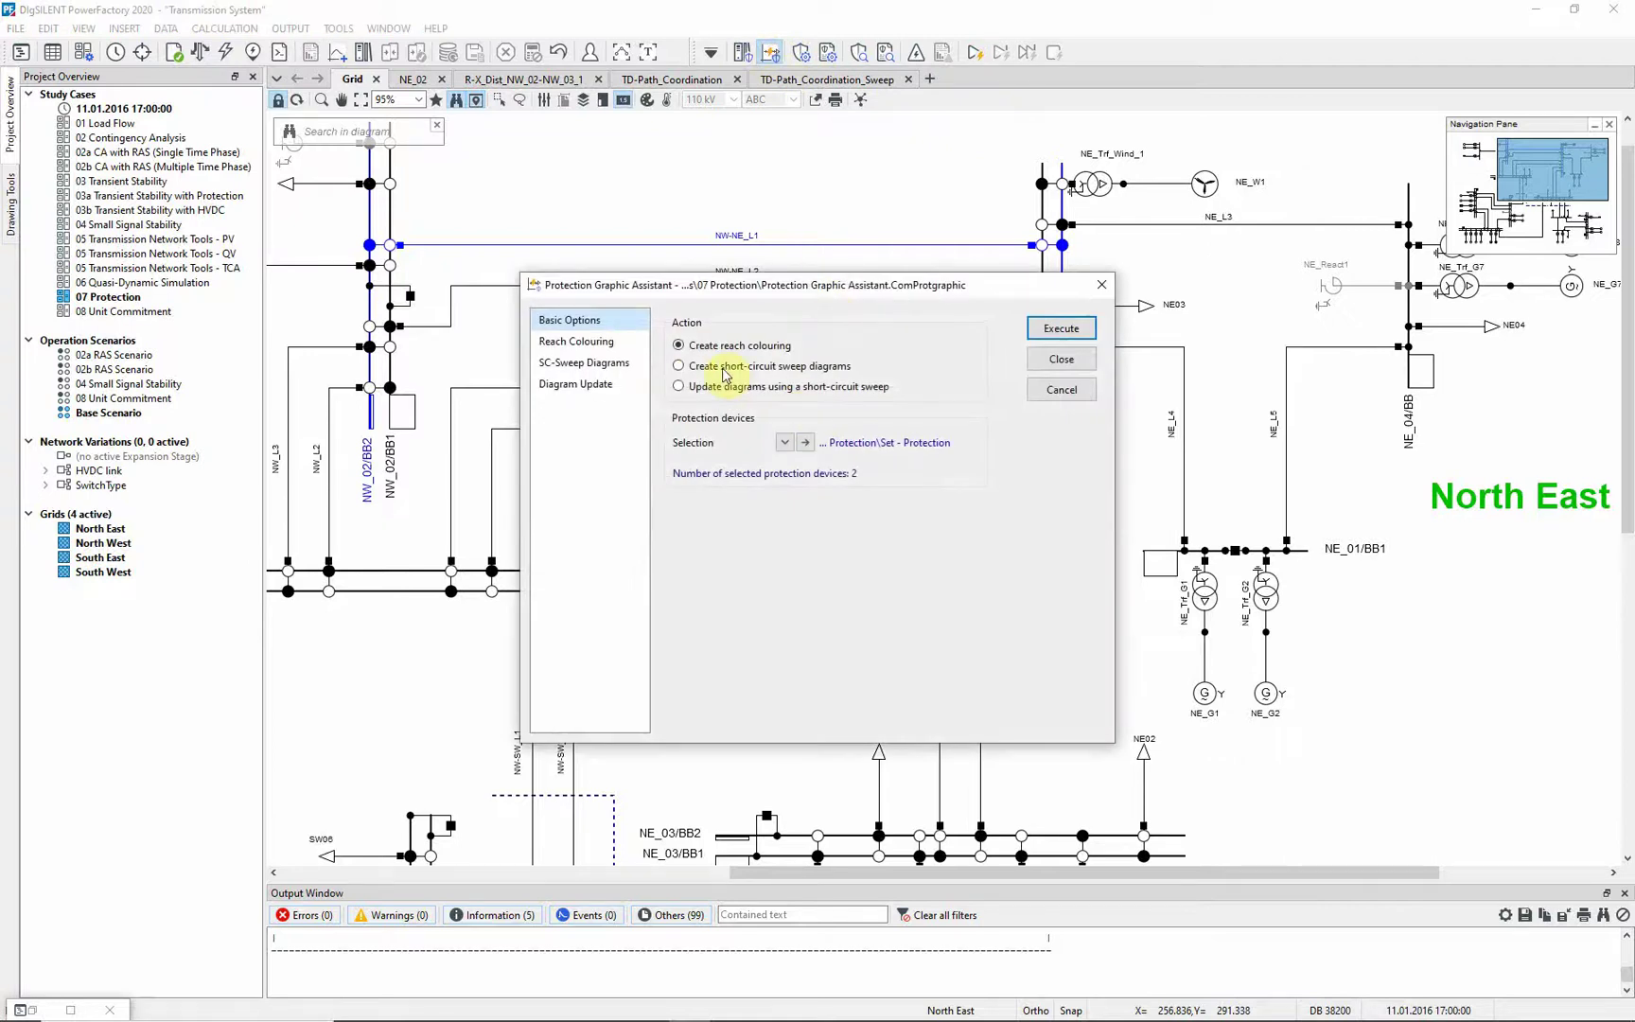
left_click(678, 365)
left_click(784, 443)
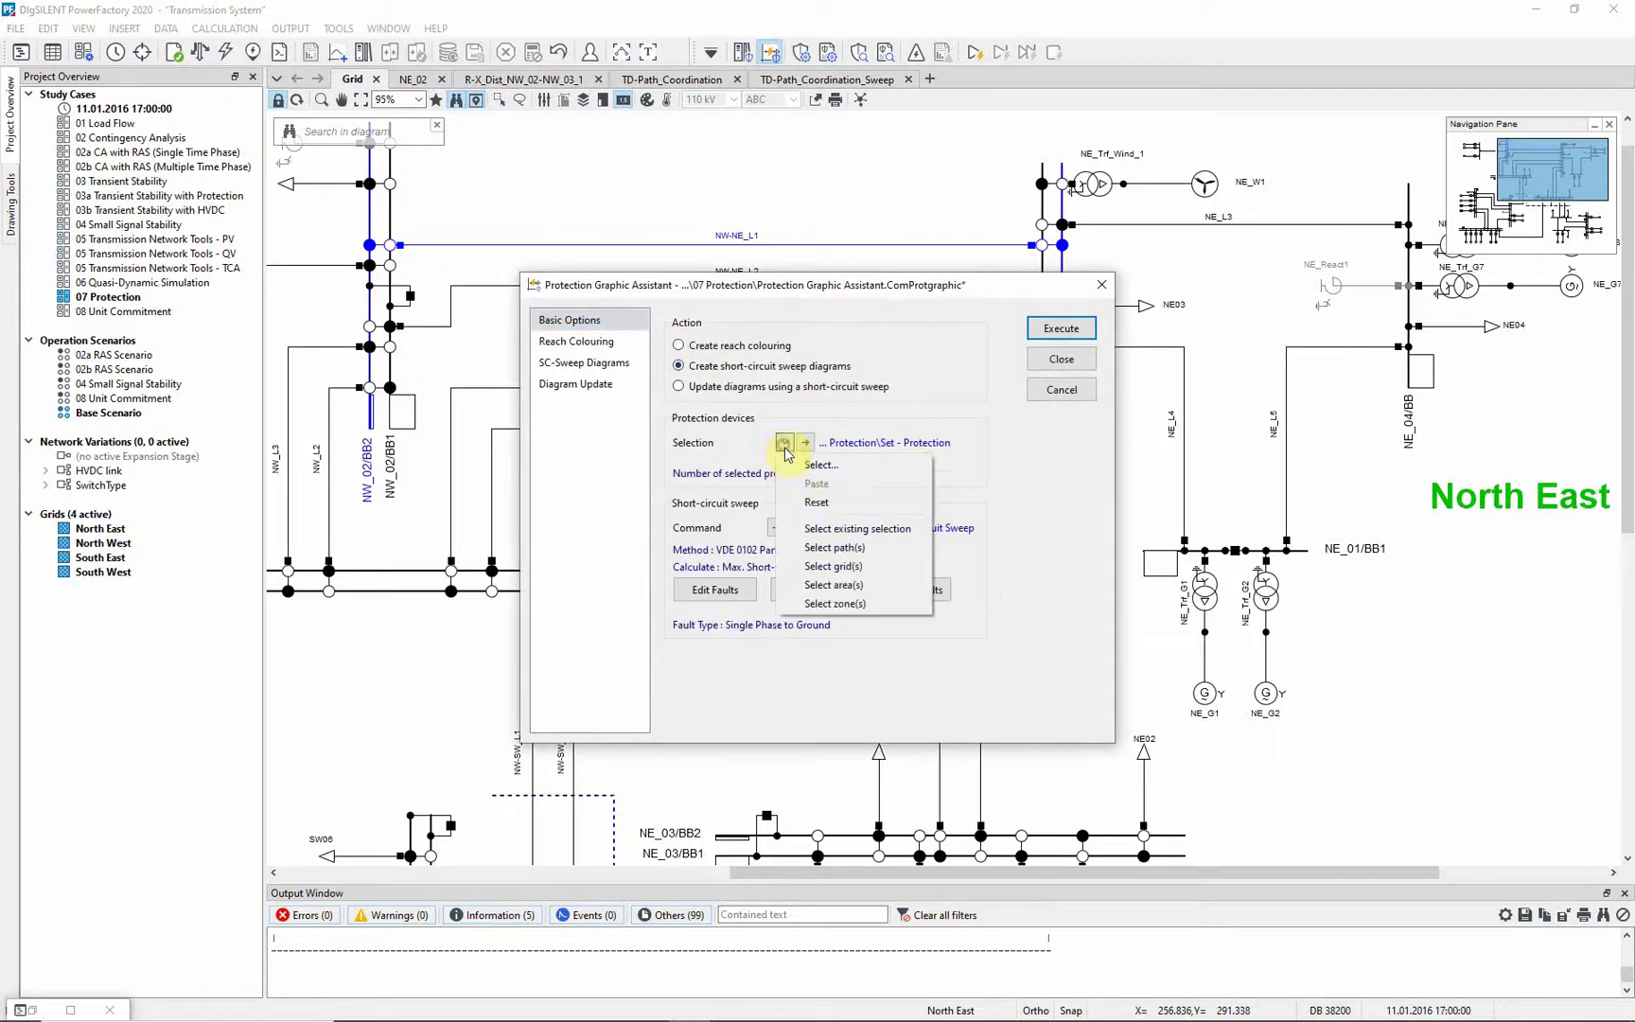
left_click(799, 464)
left_click(1031, 547)
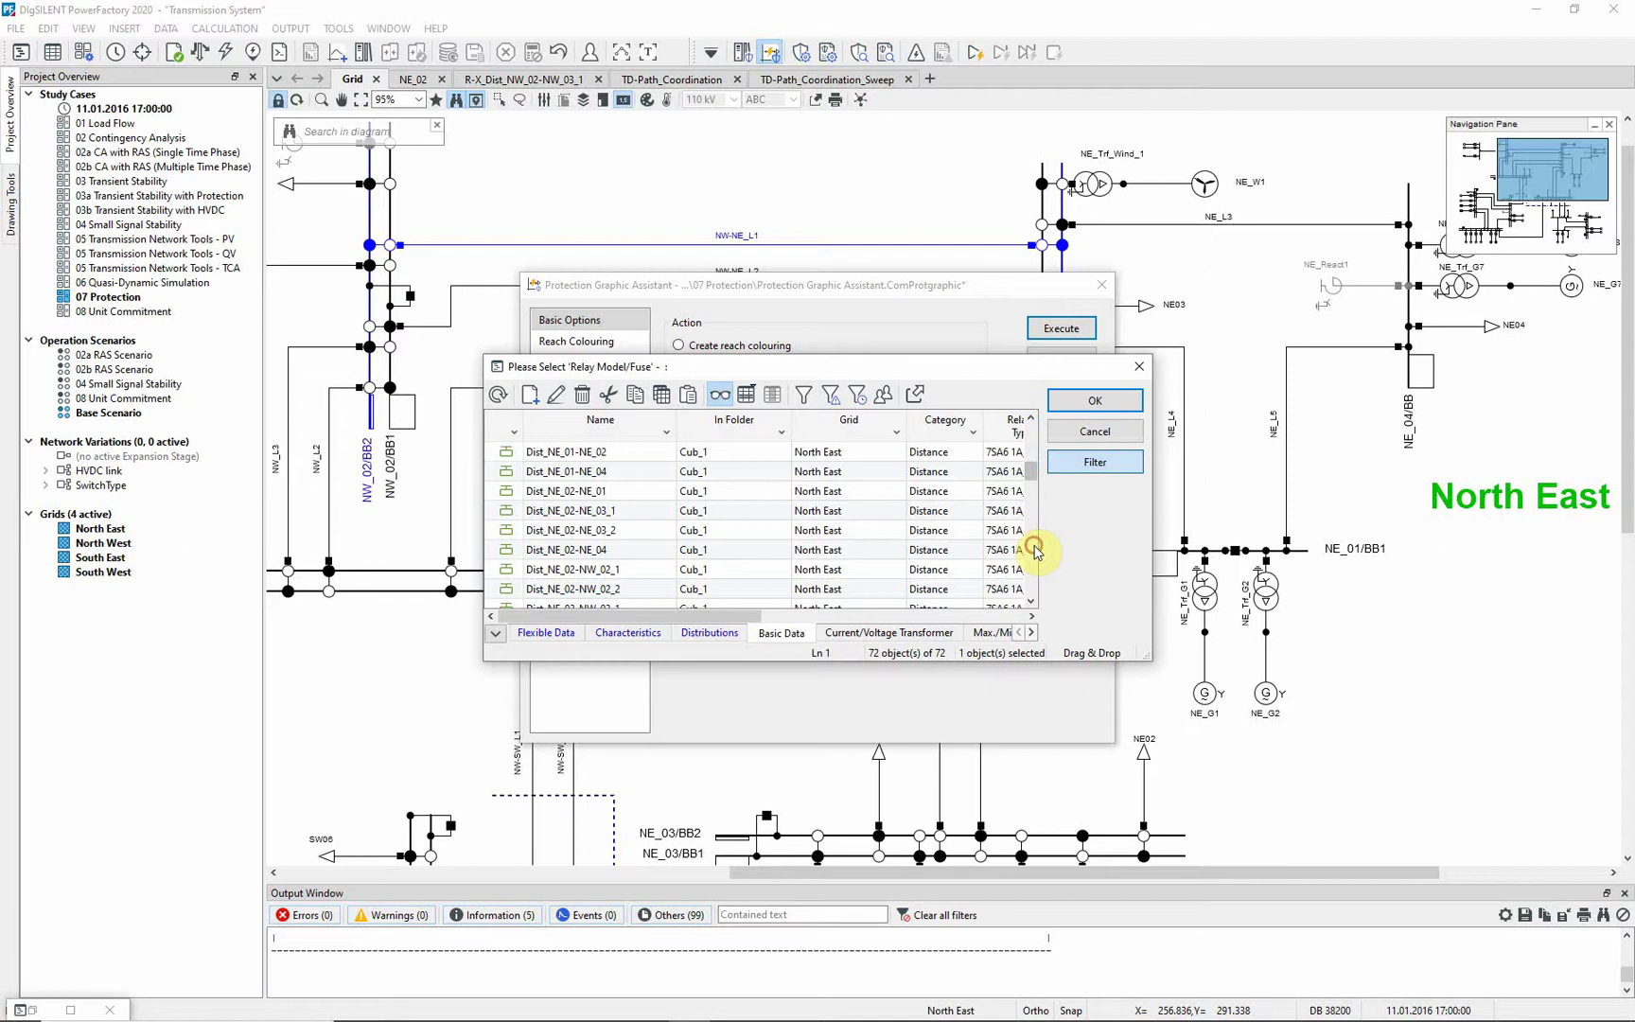
left_click(550, 573)
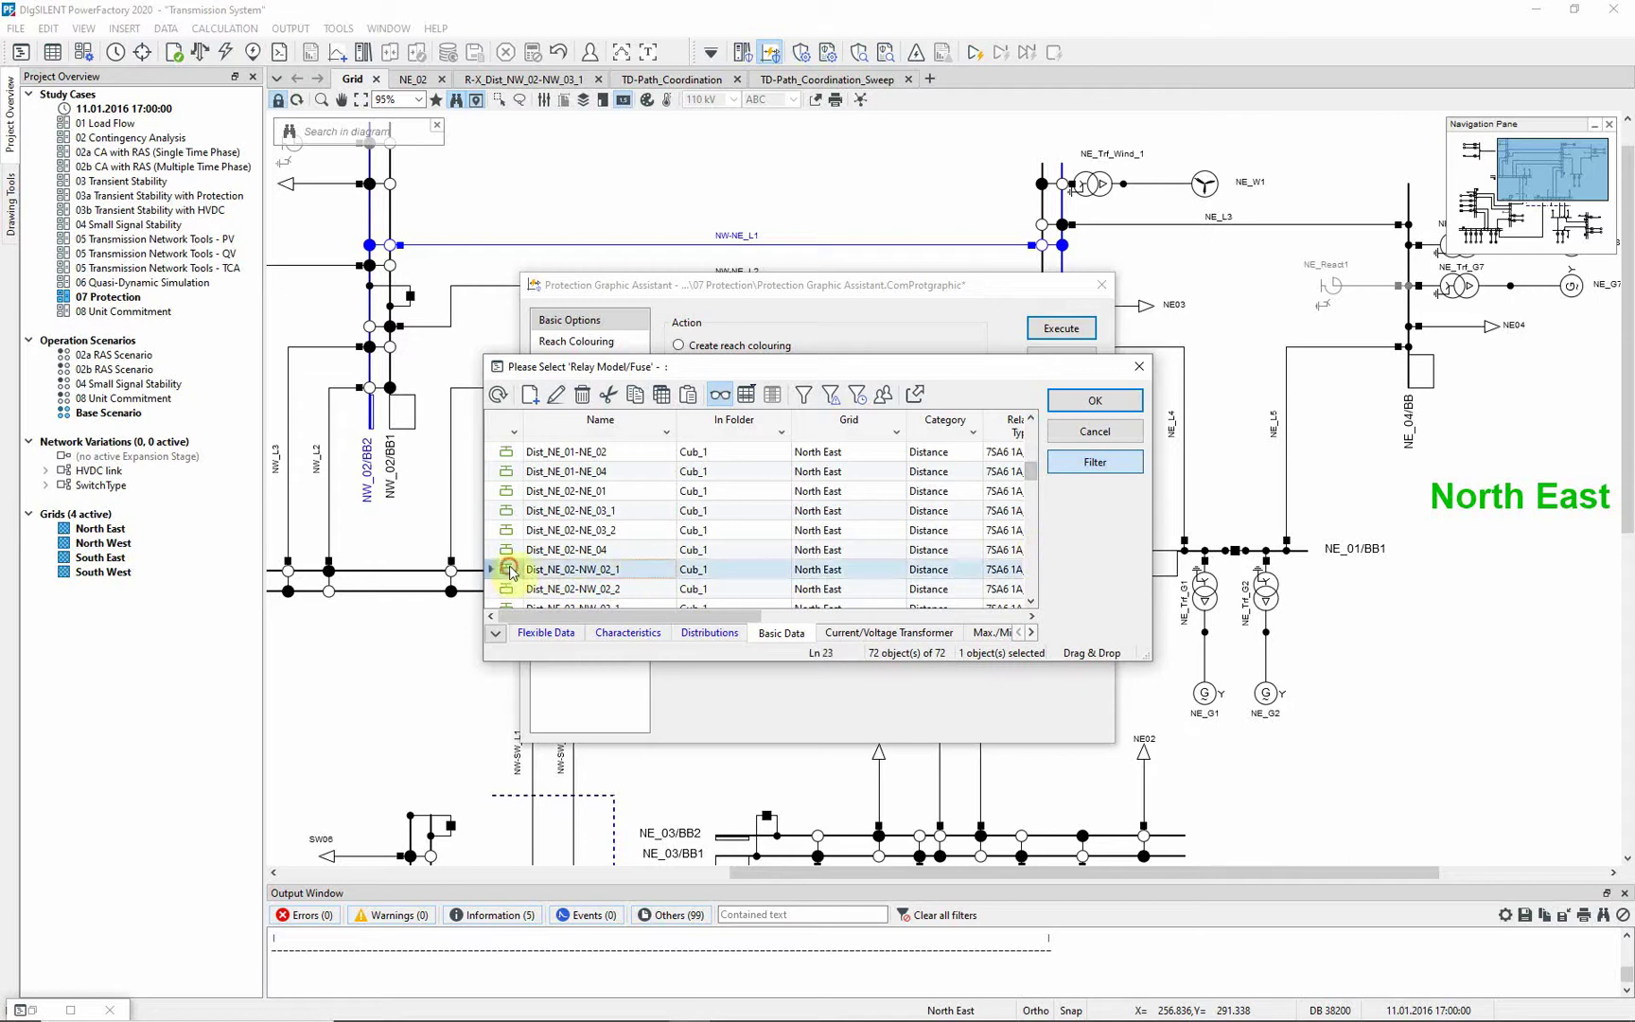
left_click(1095, 400)
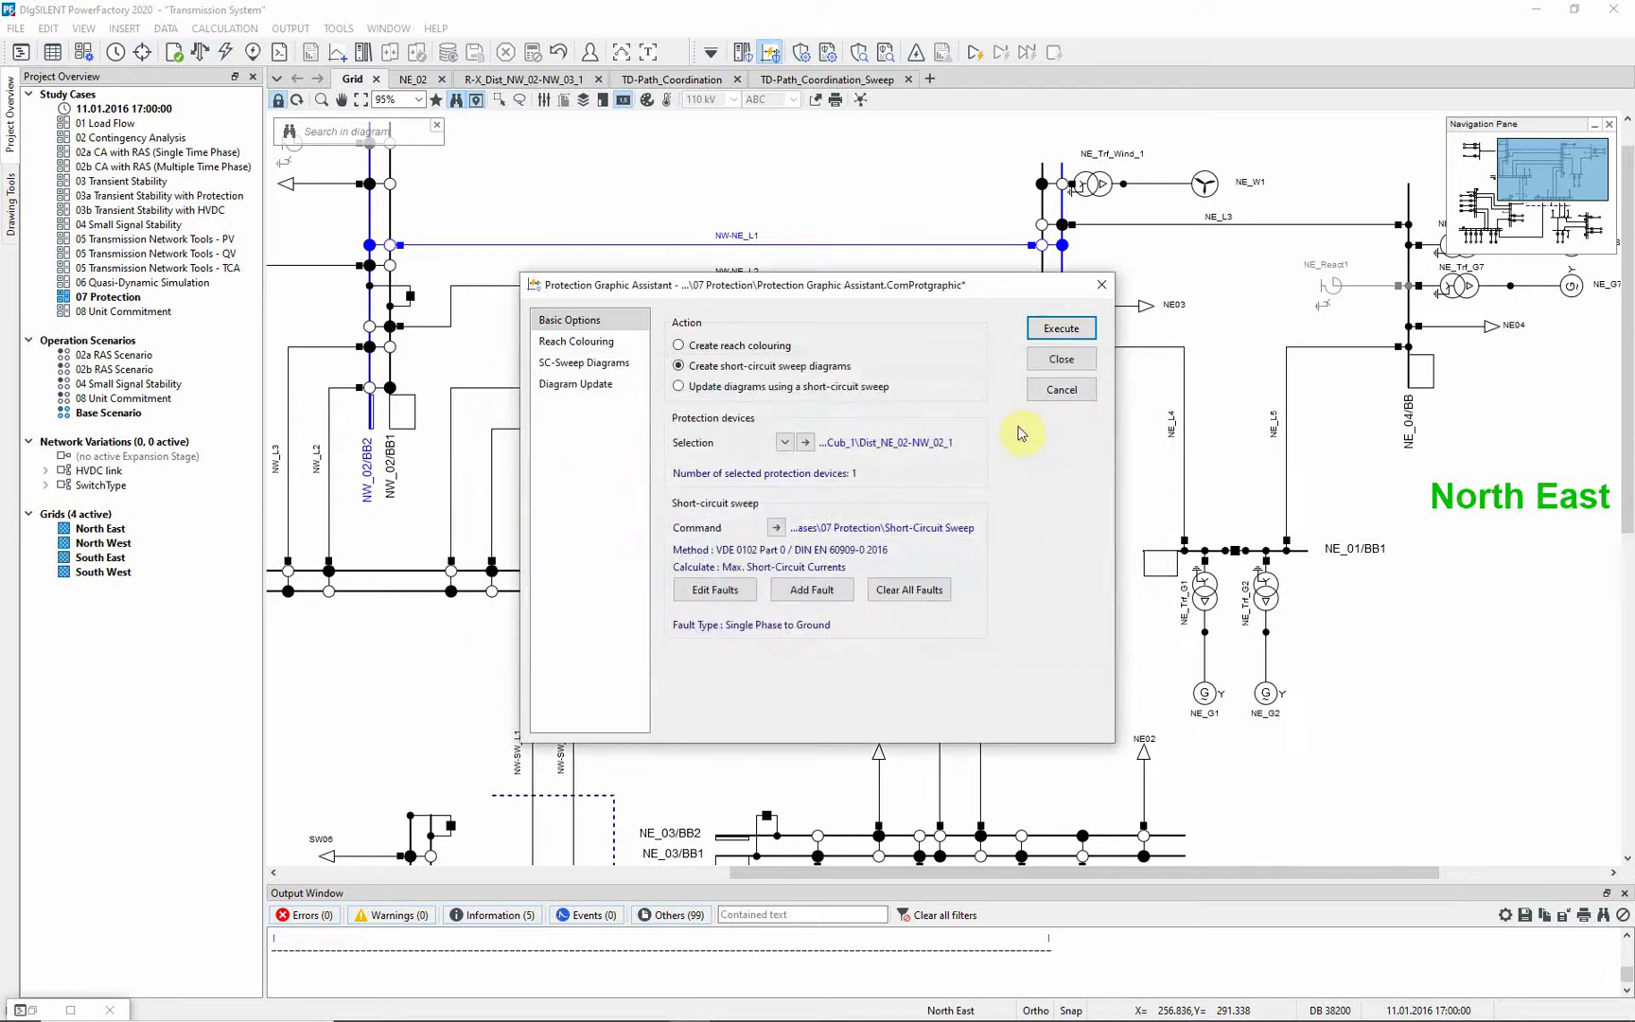
Set Path_NW-NE_L1 as the sweep path and generate the sweep diagram.
left_click(633, 366)
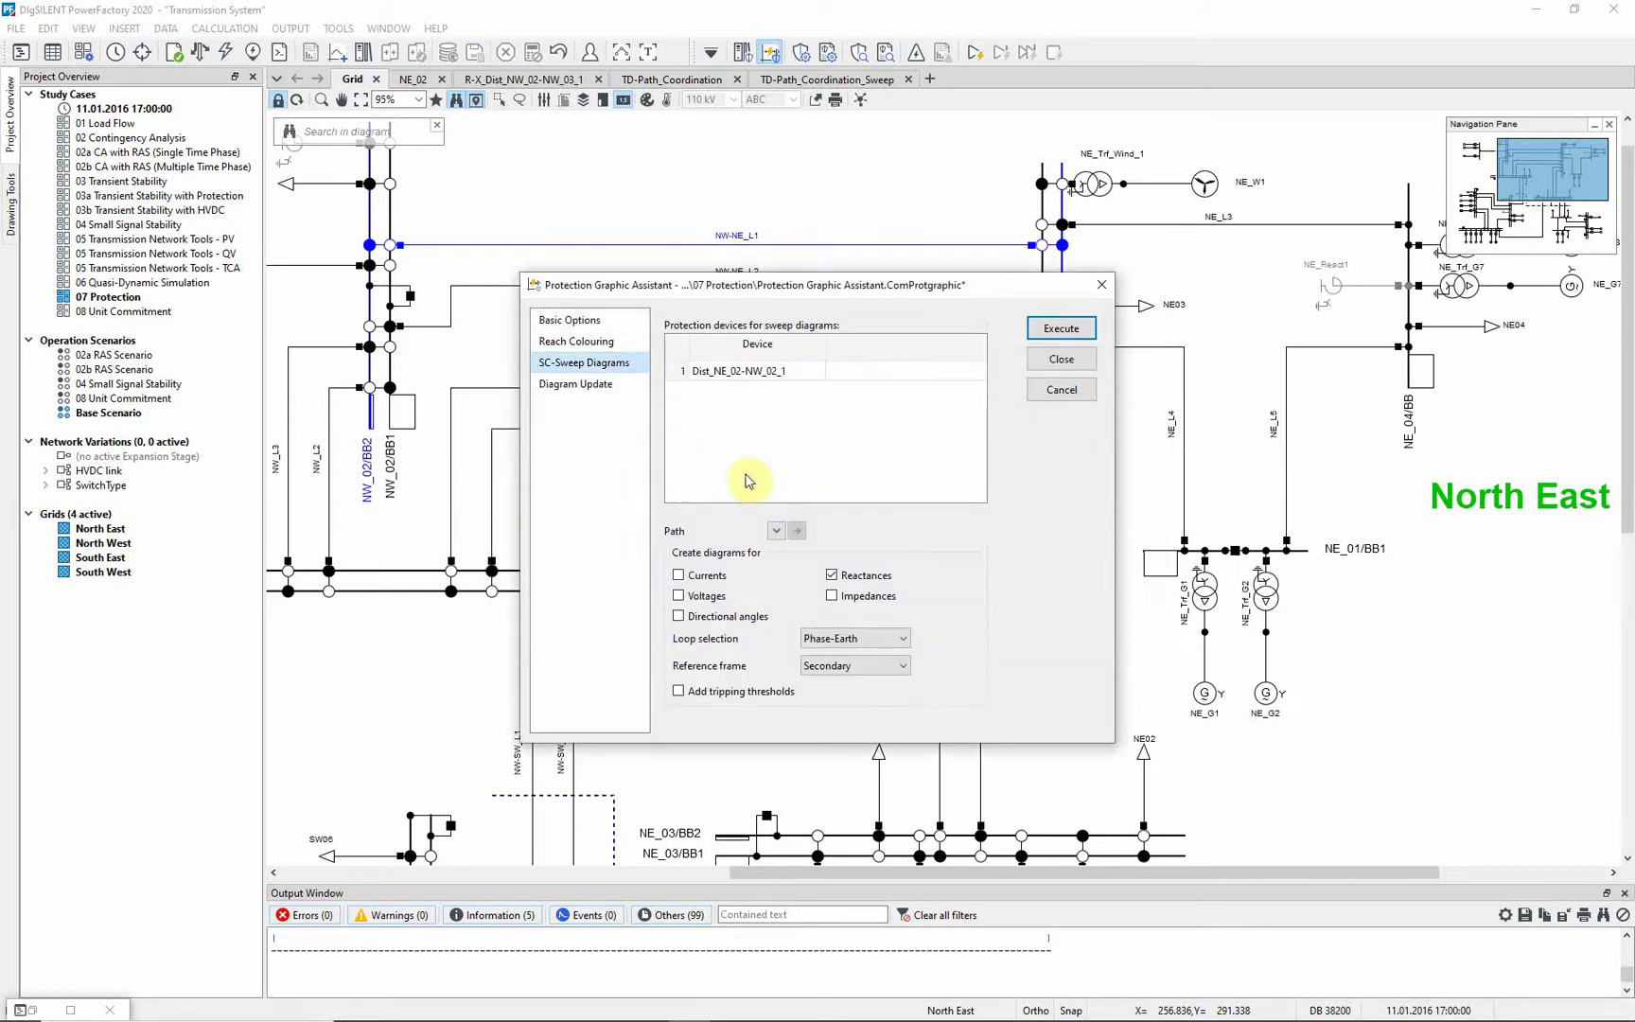
left_click(776, 529)
left_click(790, 547)
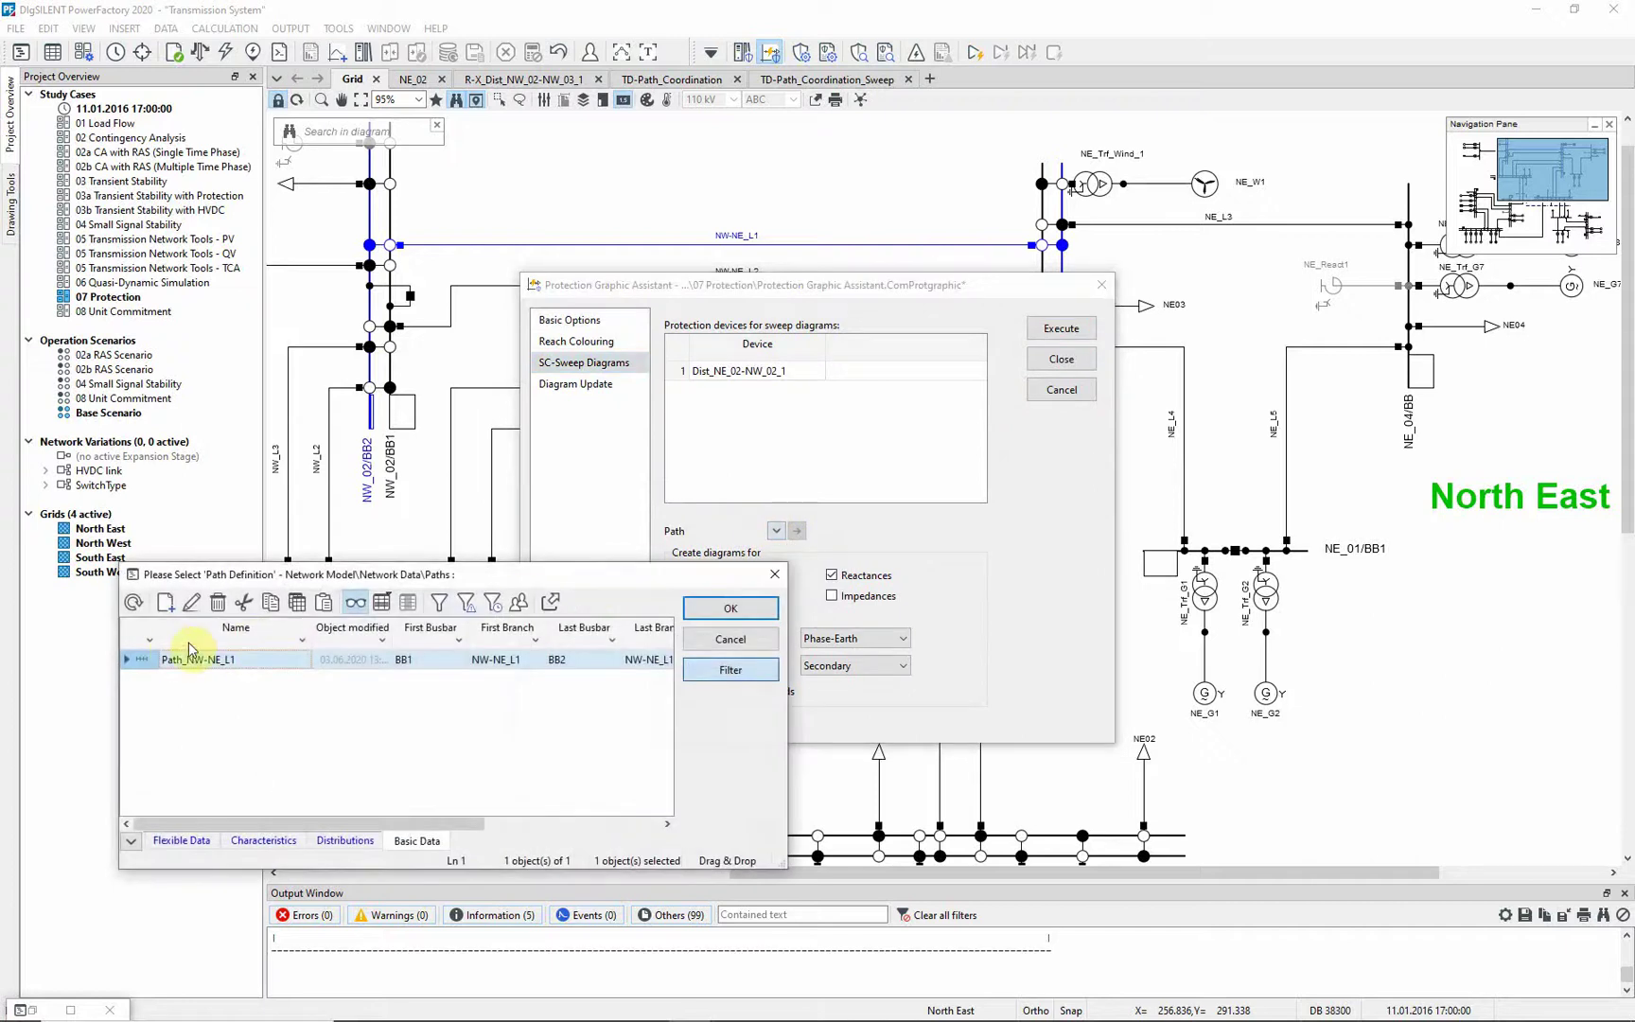
left_click(747, 610)
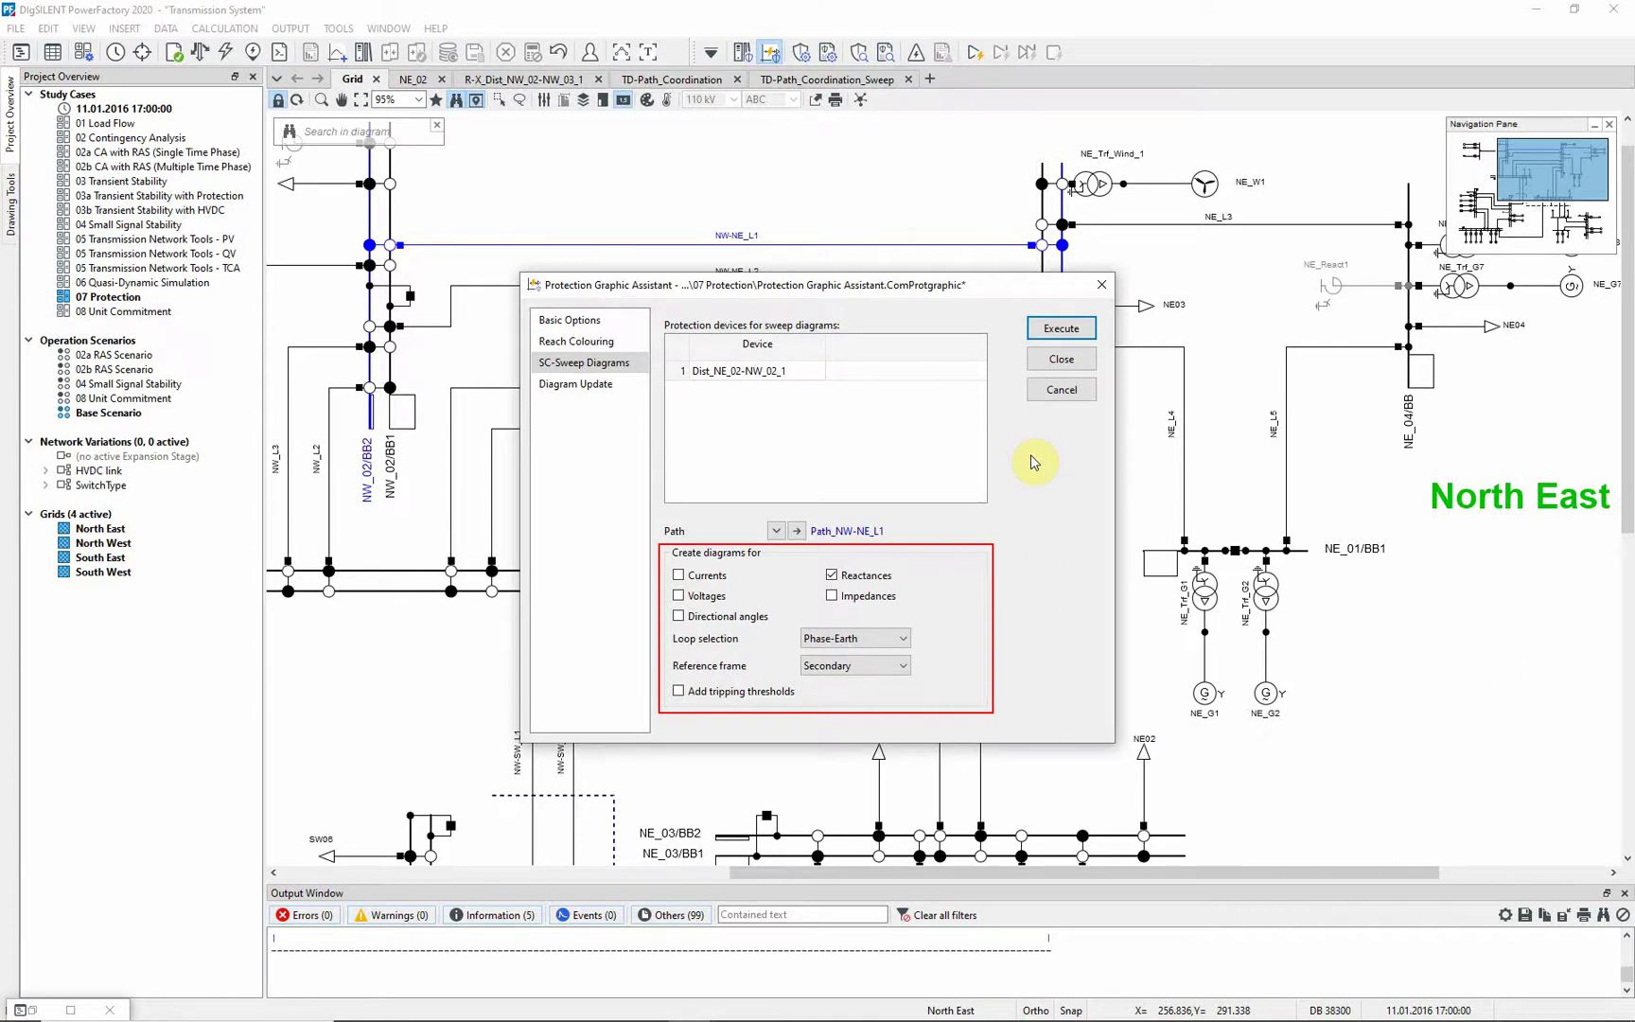
left_click(1058, 329)
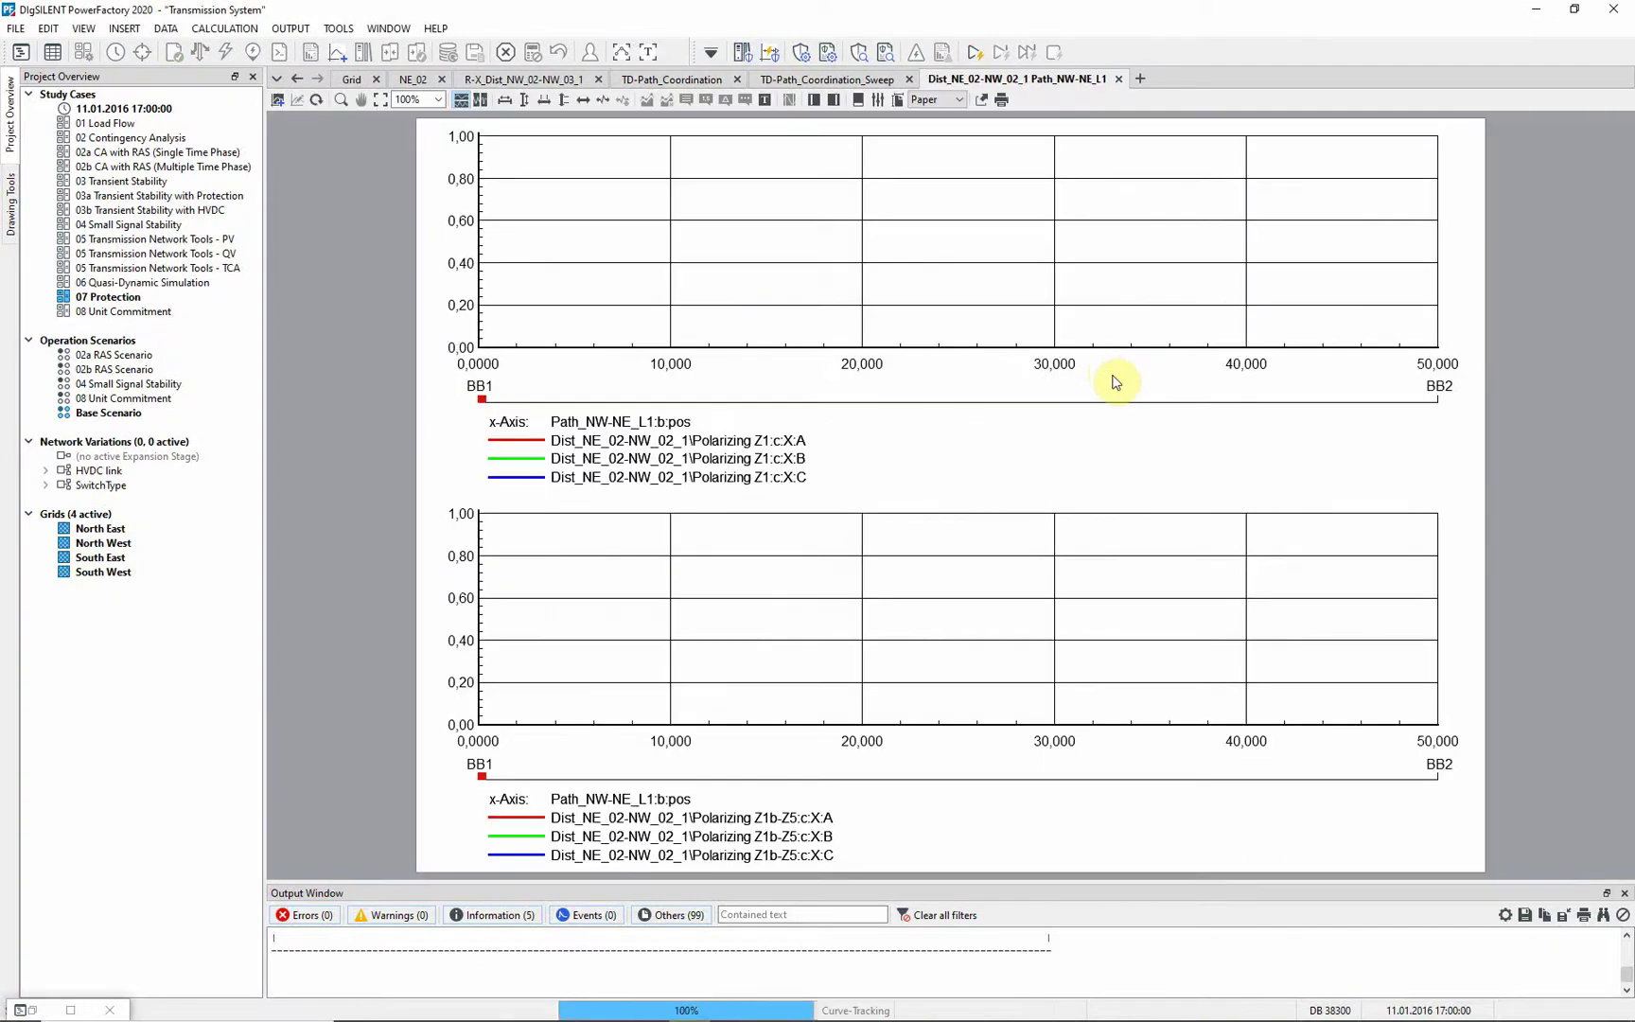
Delete the lower Z1b-Z5 reactance plot from the sweep page.
left_click(1008, 537)
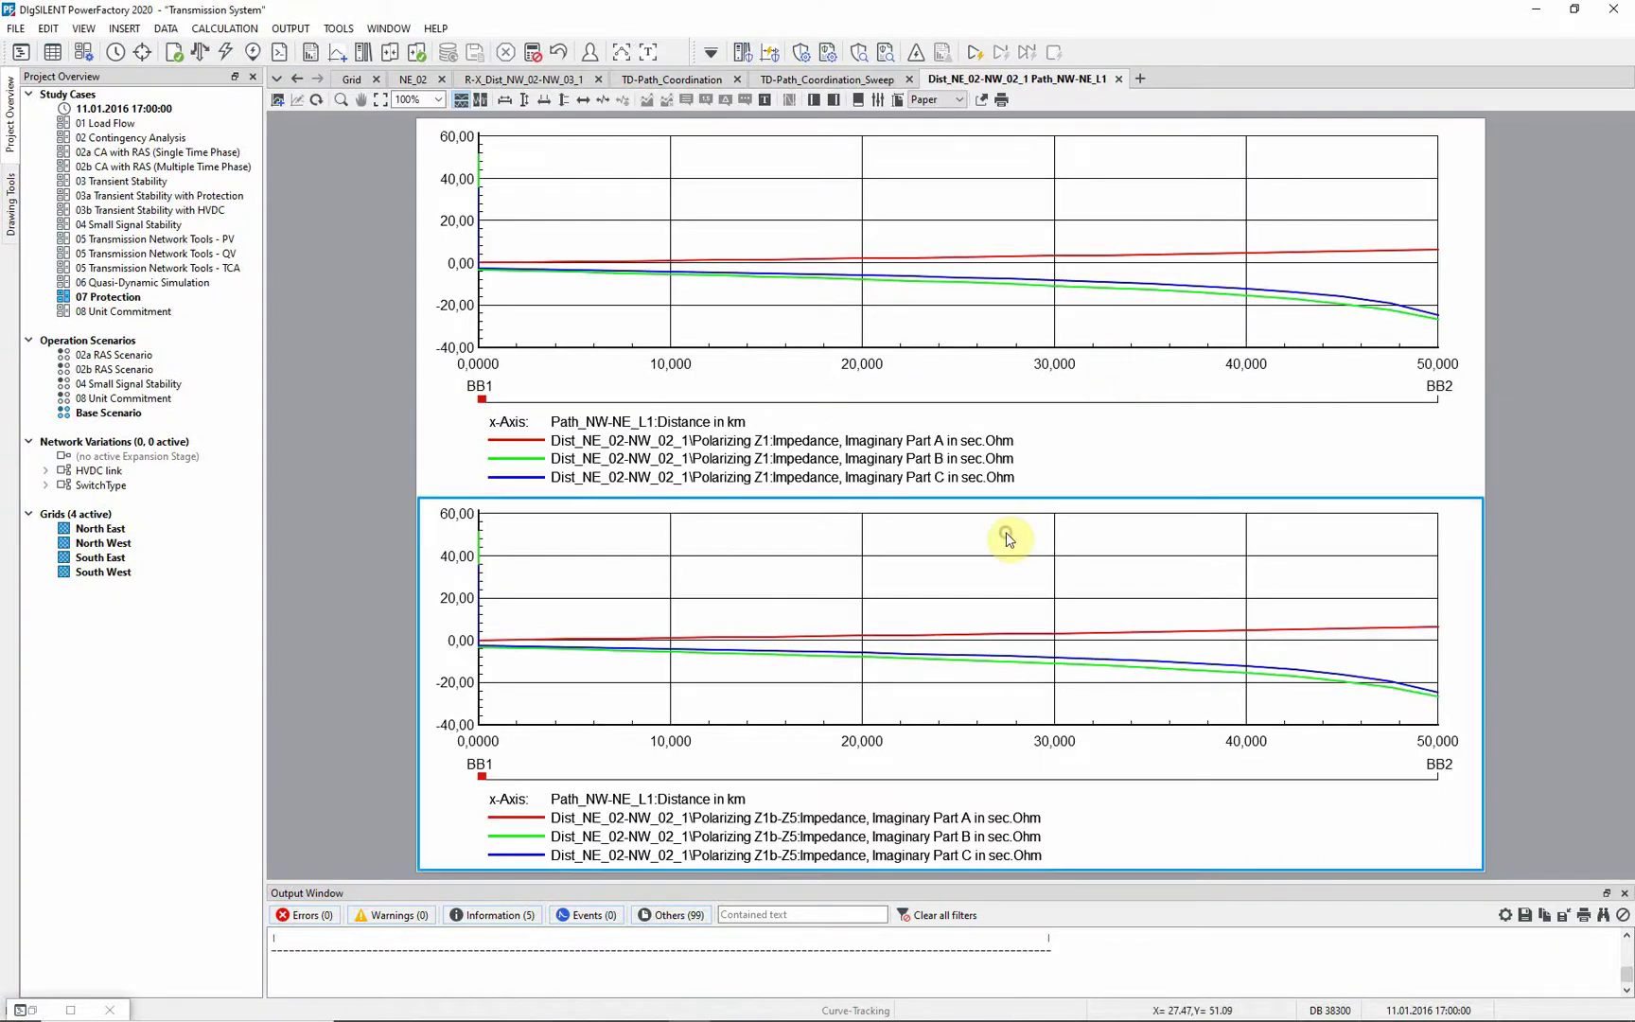
right_click(1007, 538)
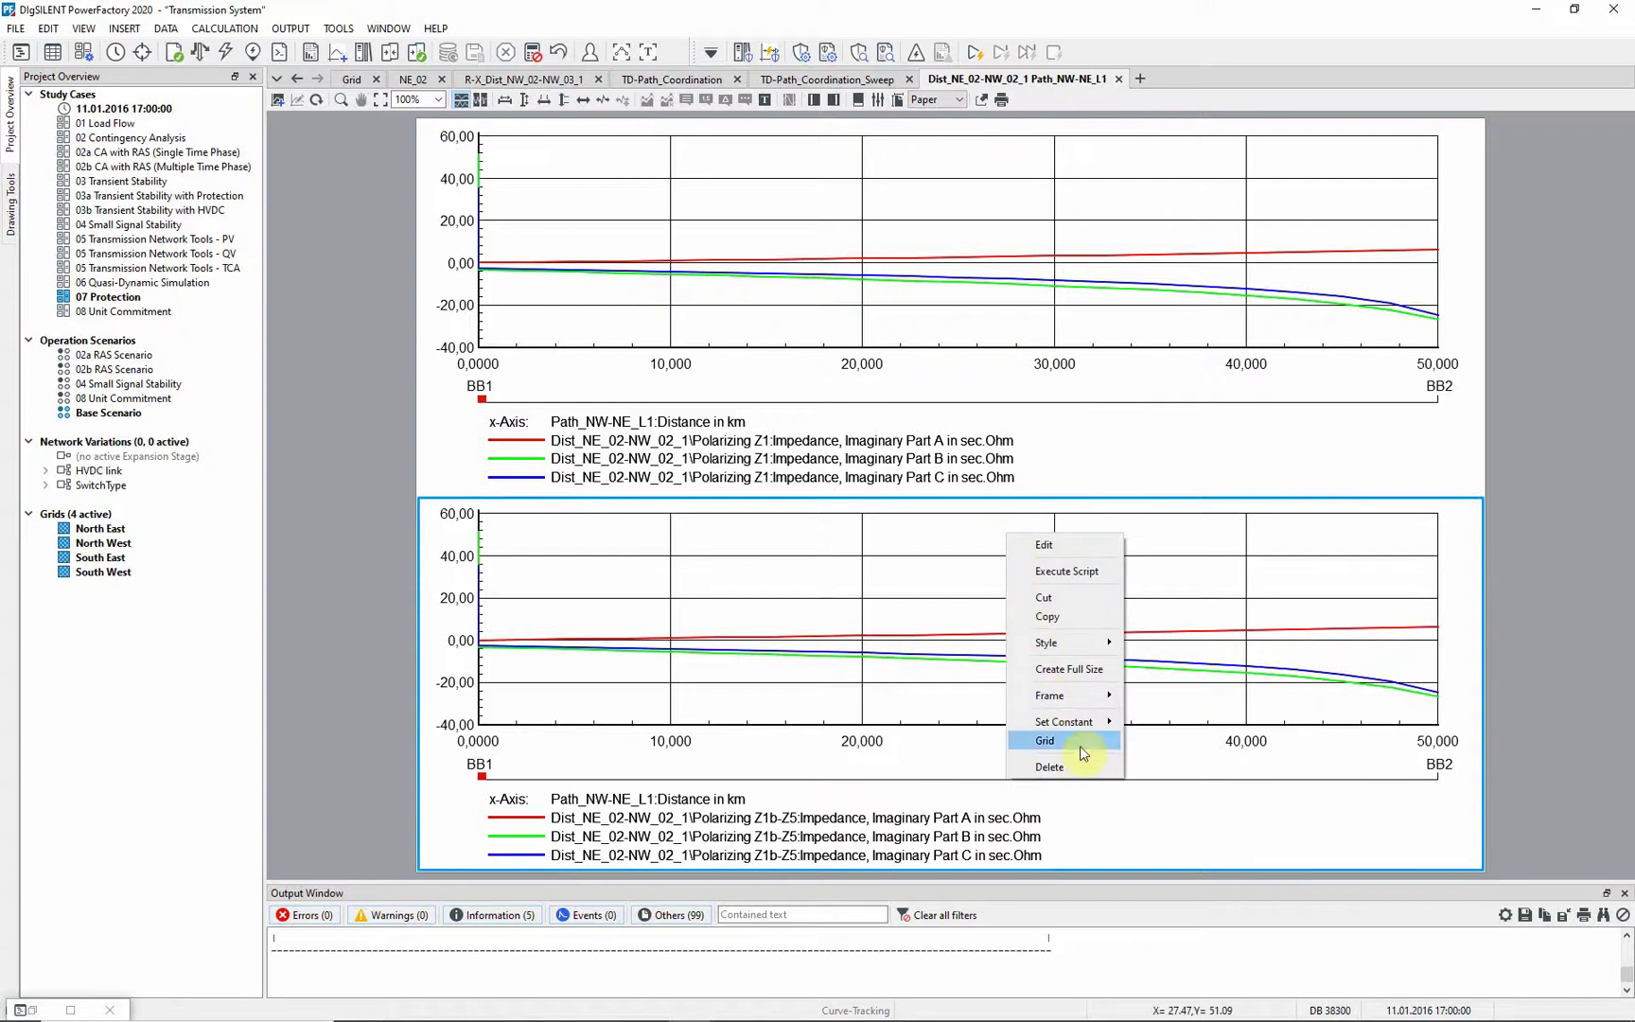
left_click(1092, 766)
left_click(934, 542)
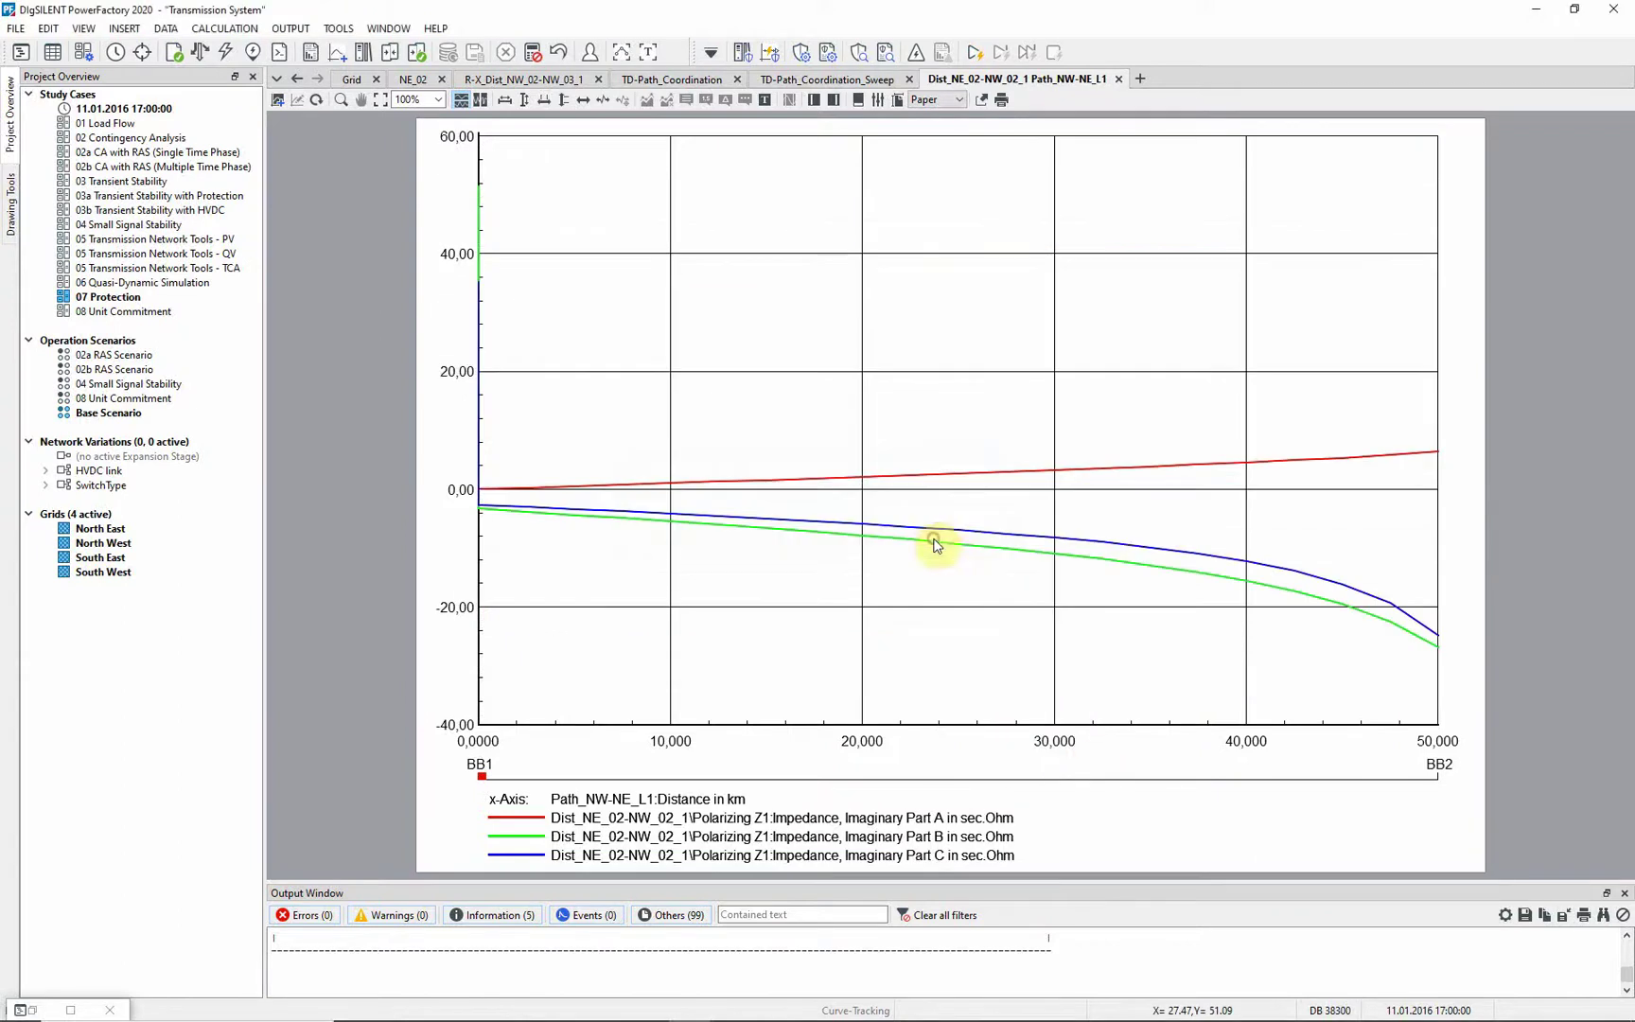
Delete the phase B and C curves from the reactance plot.
double_click(961, 476)
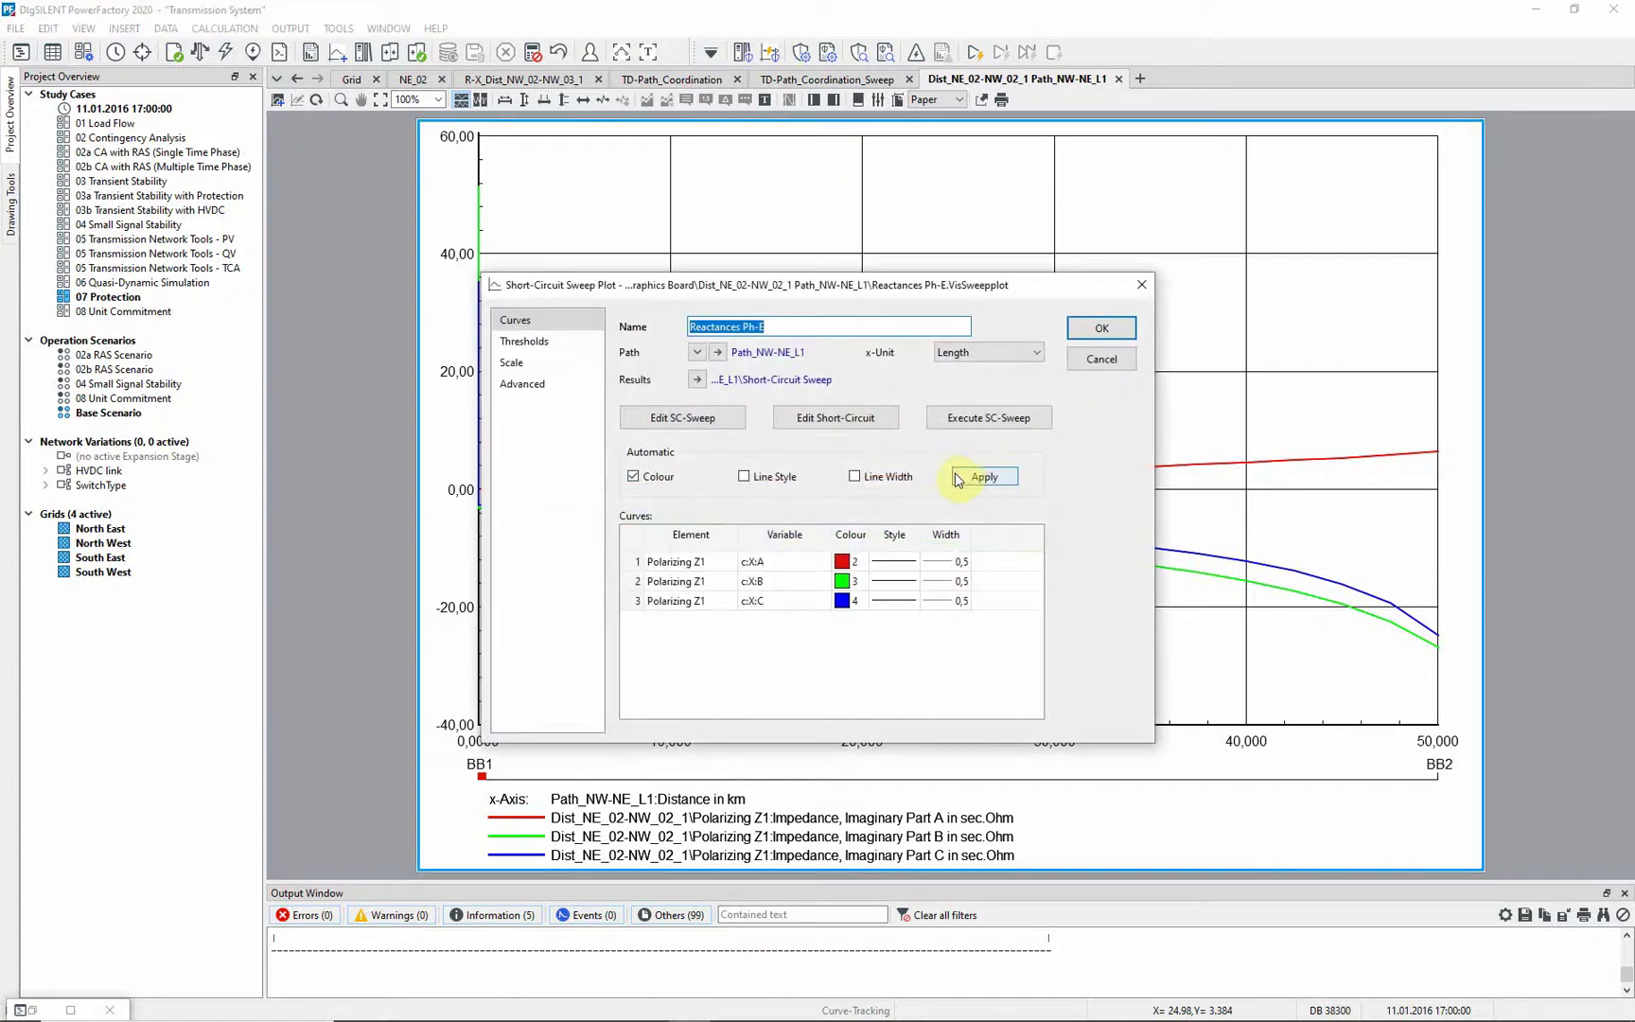
left_click_drag(632, 587, 639, 617)
key("Delete")
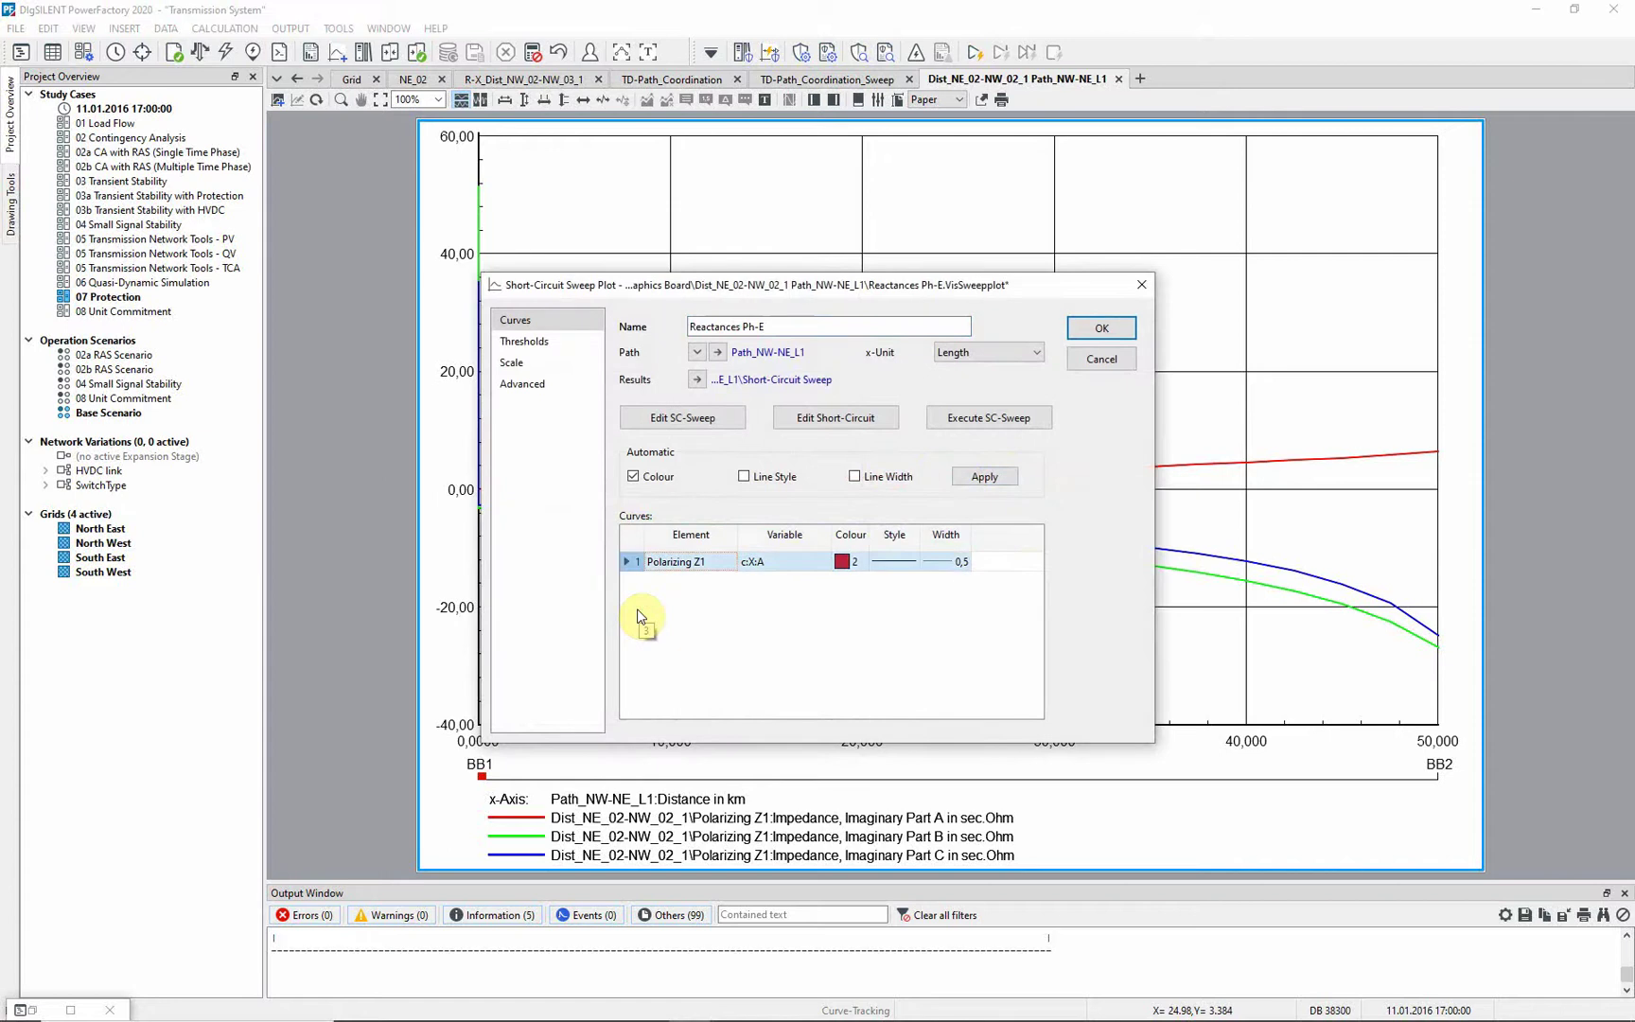
Add a threshold on the Z2 polygonal zone using variable e:Xmax.
left_click(544, 347)
double_click(683, 442)
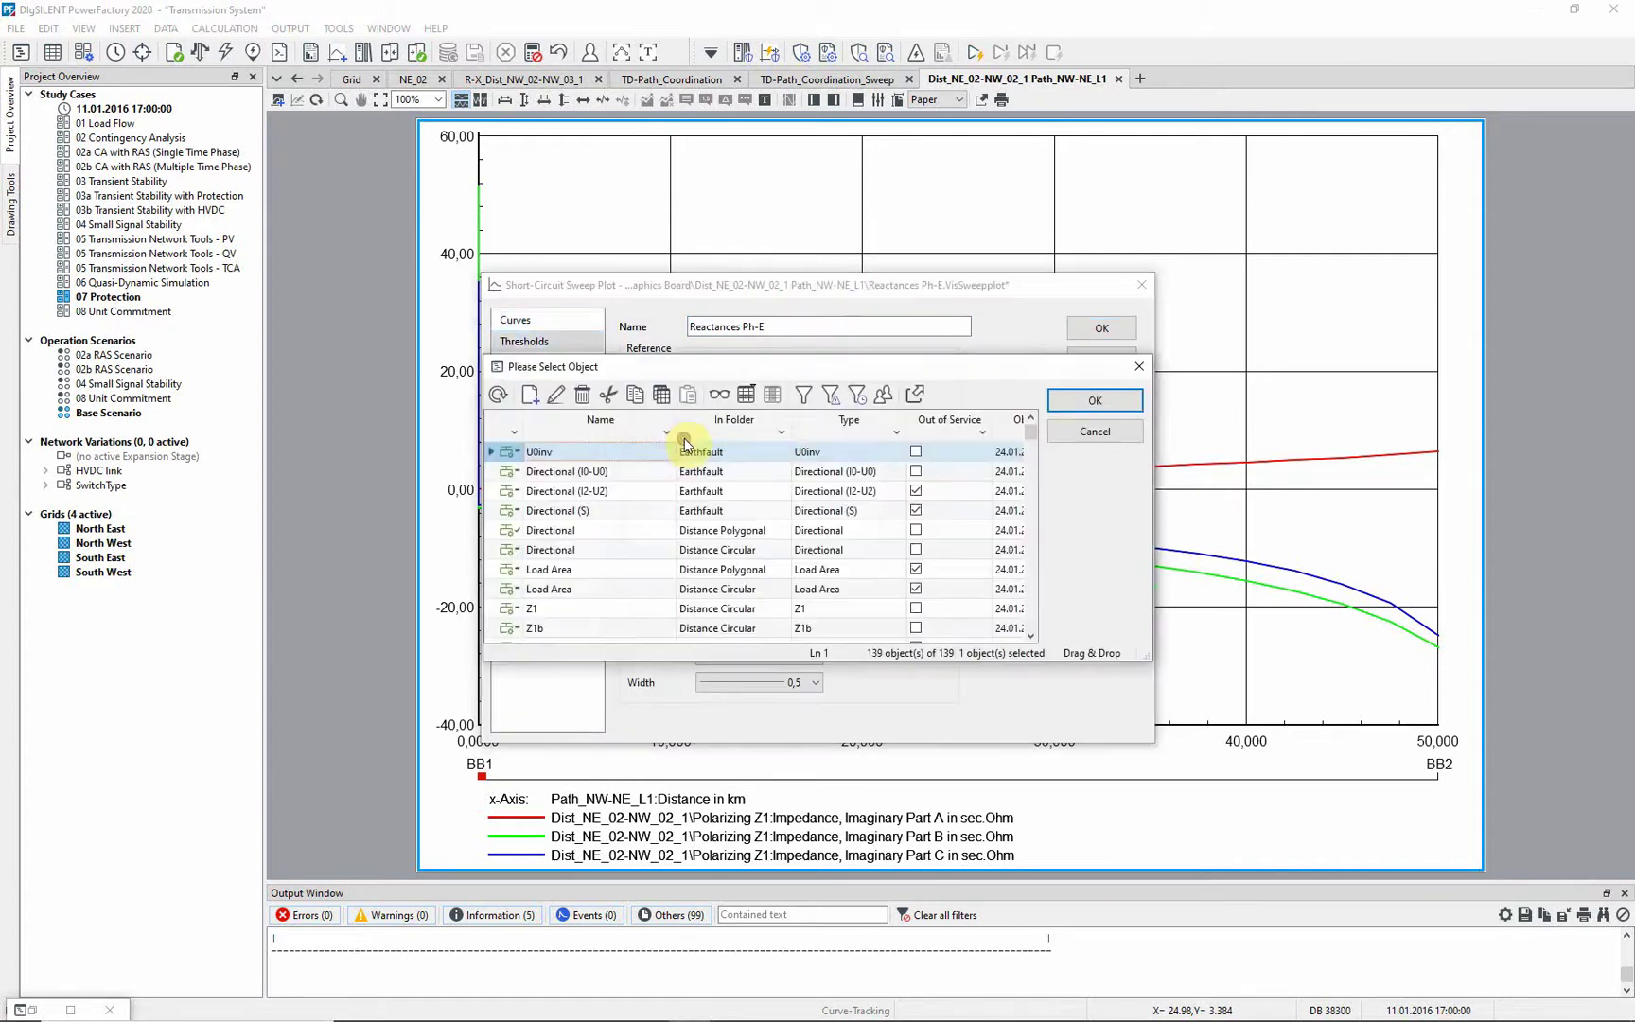
scroll(512, 587, "down", 3)
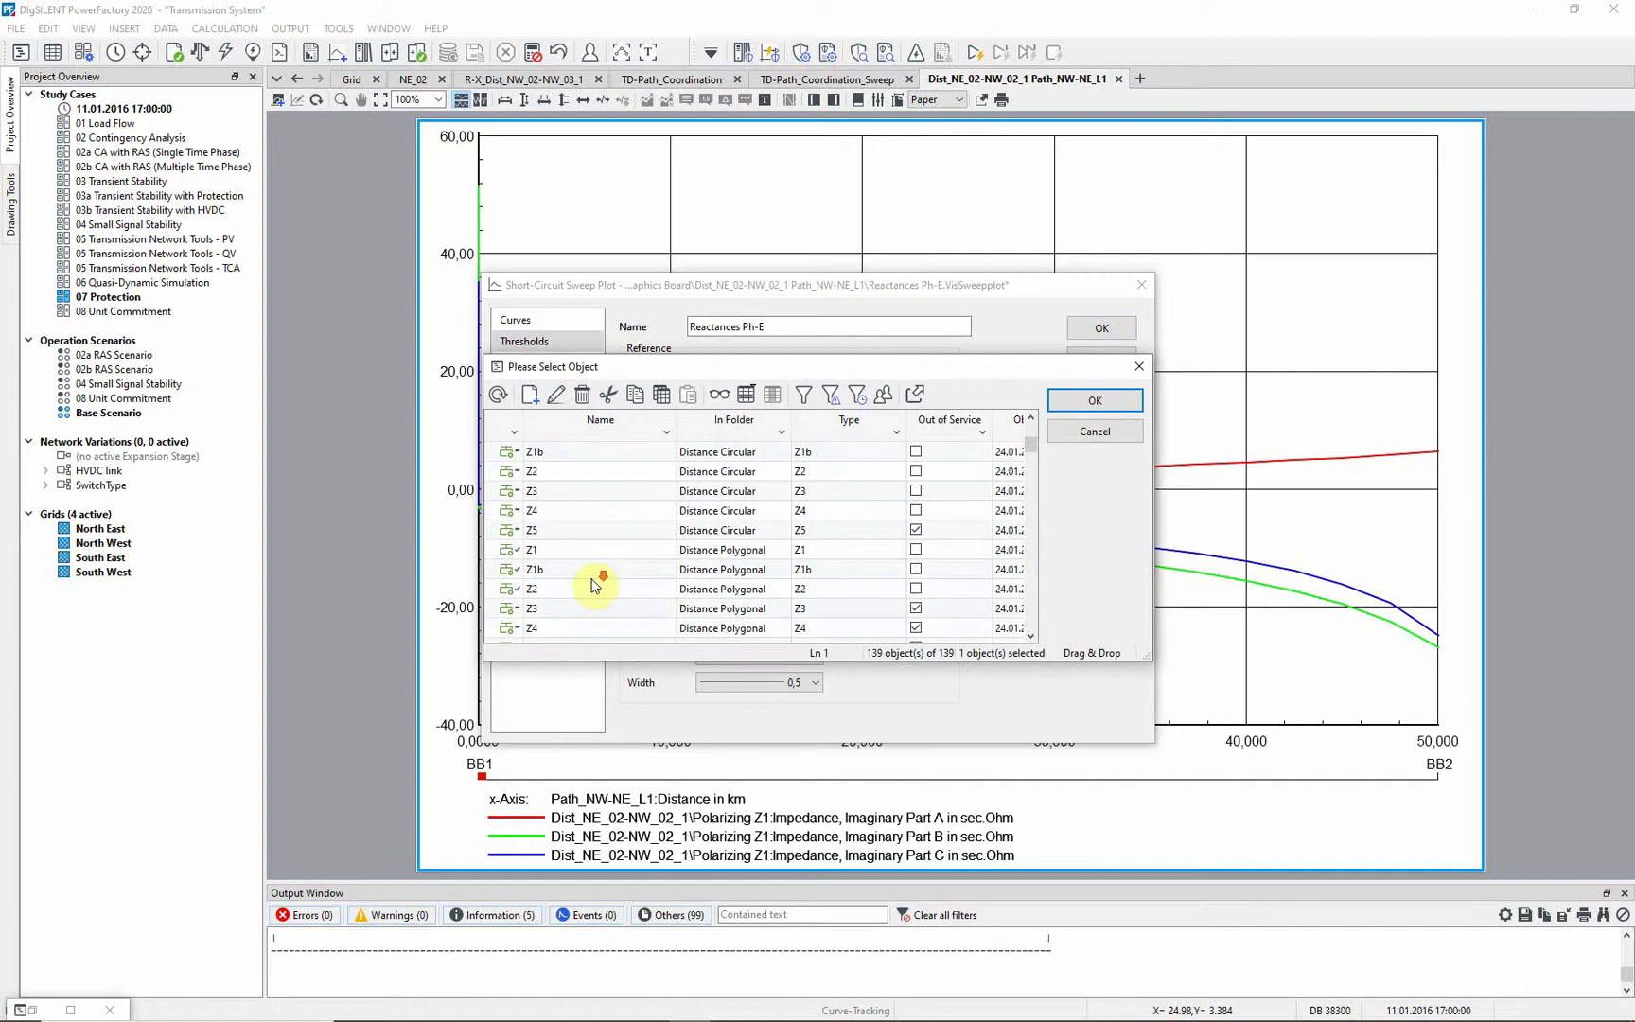
left_click(511, 588)
left_click(1065, 401)
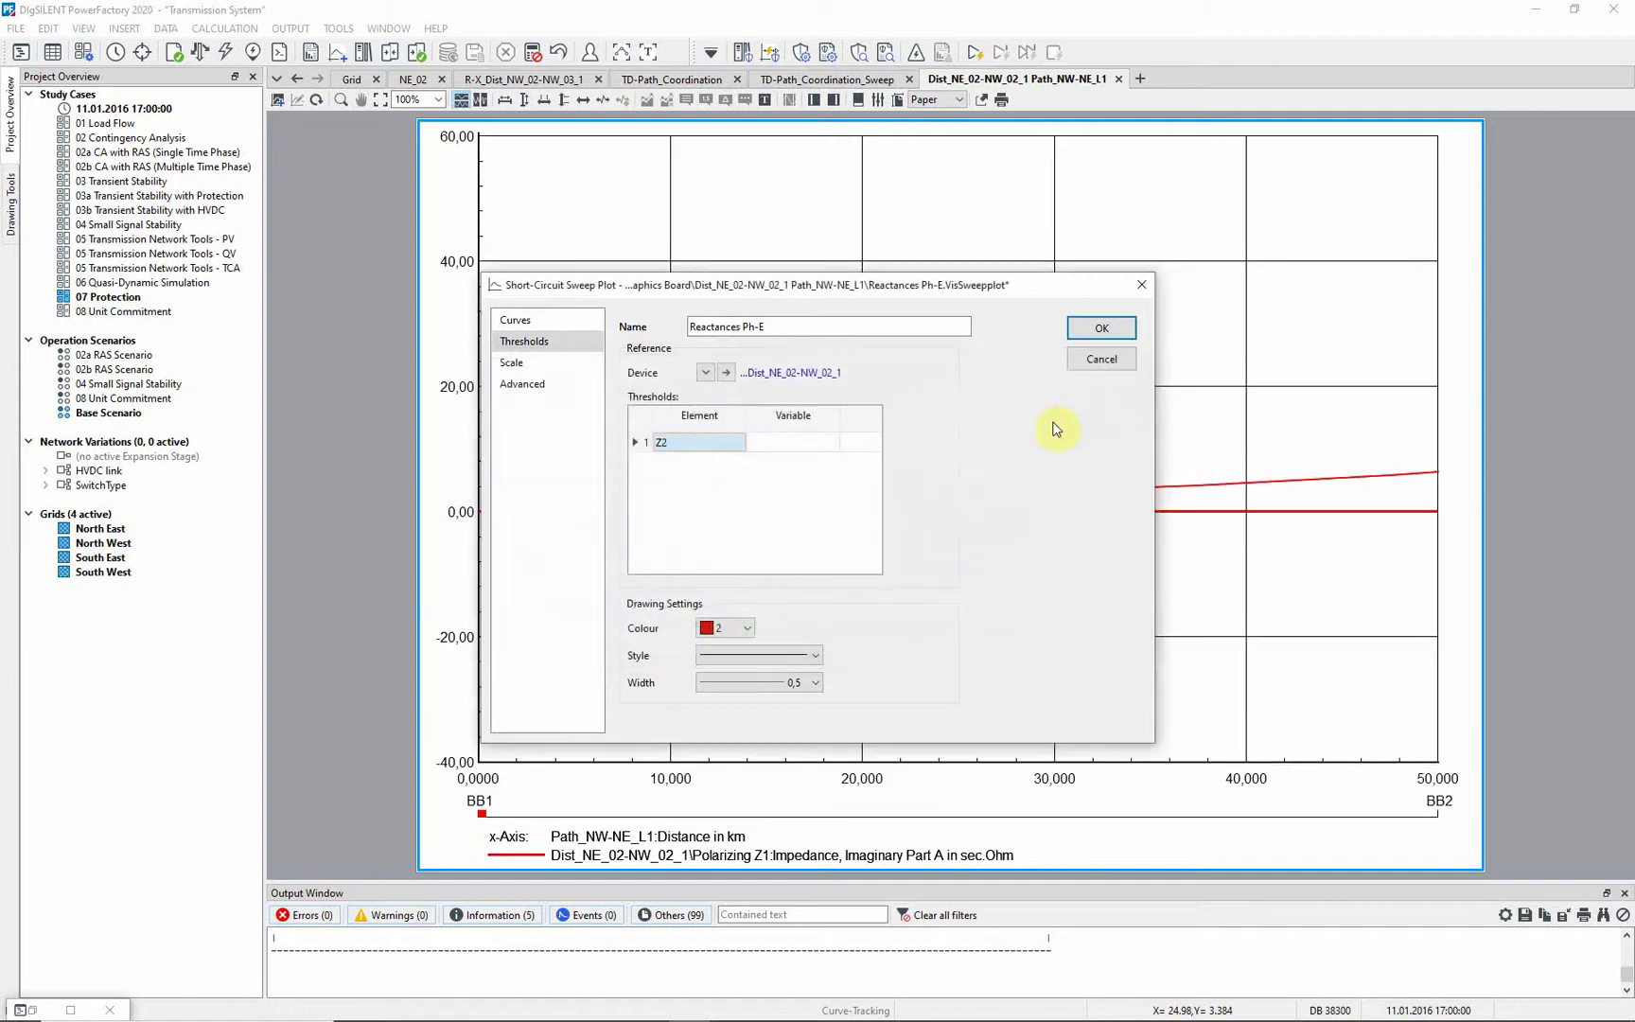
double_click(817, 442)
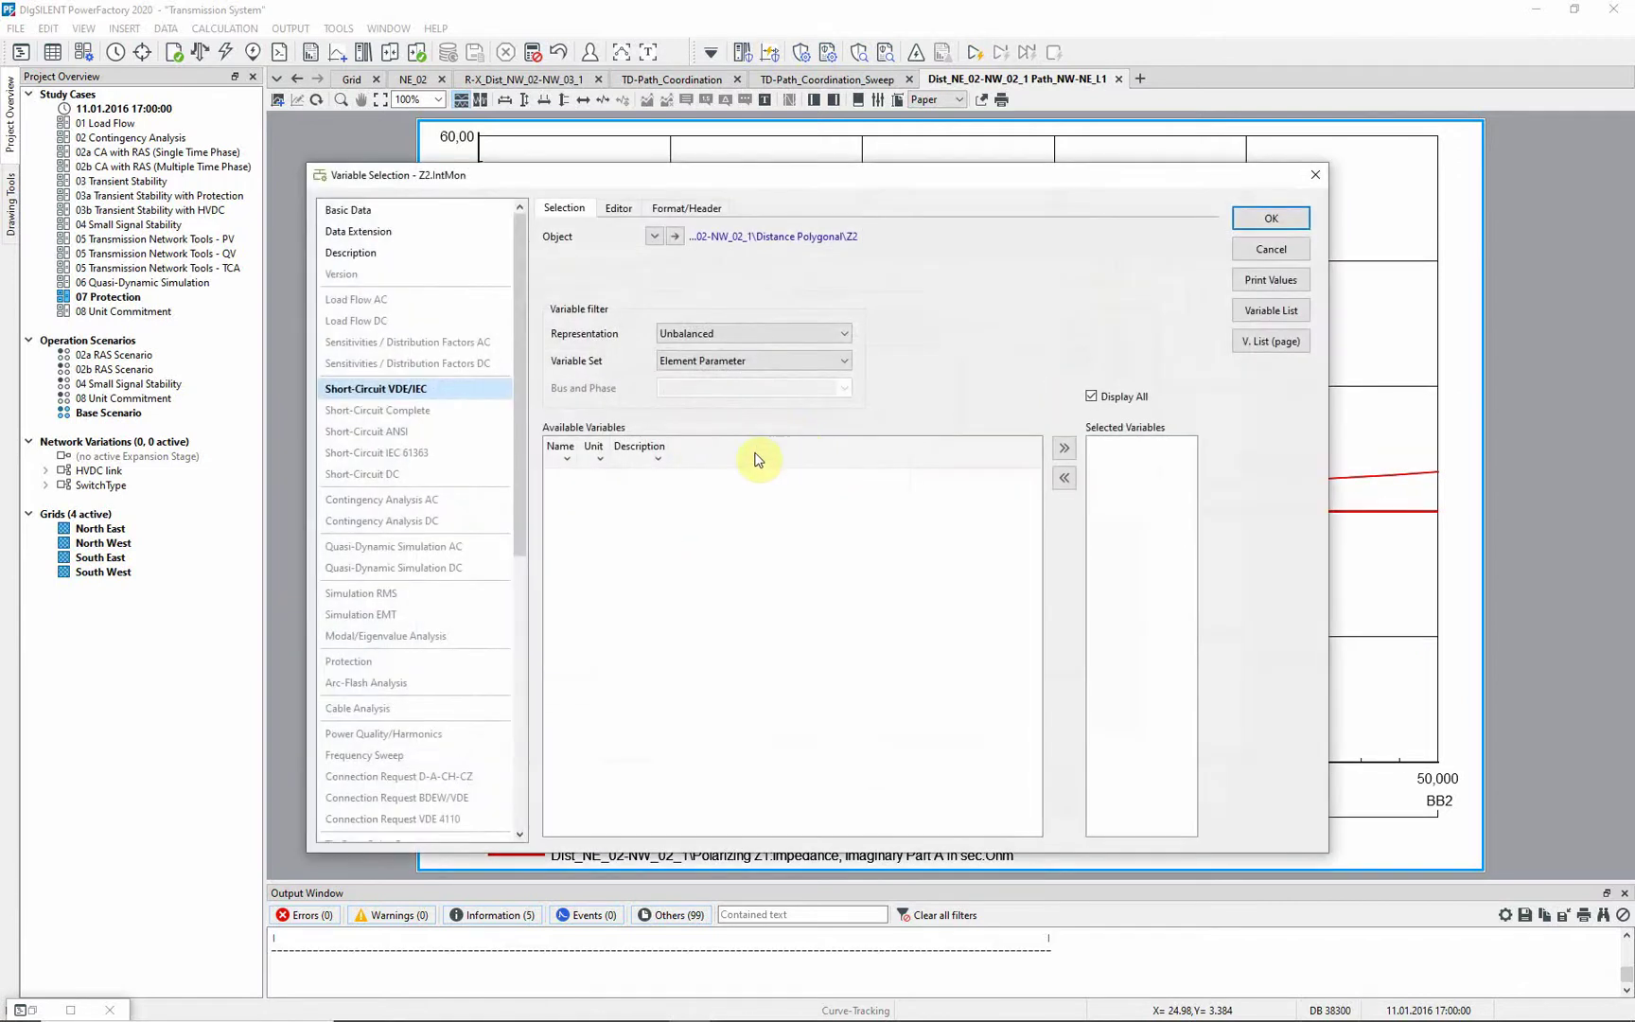
left_click(497, 210)
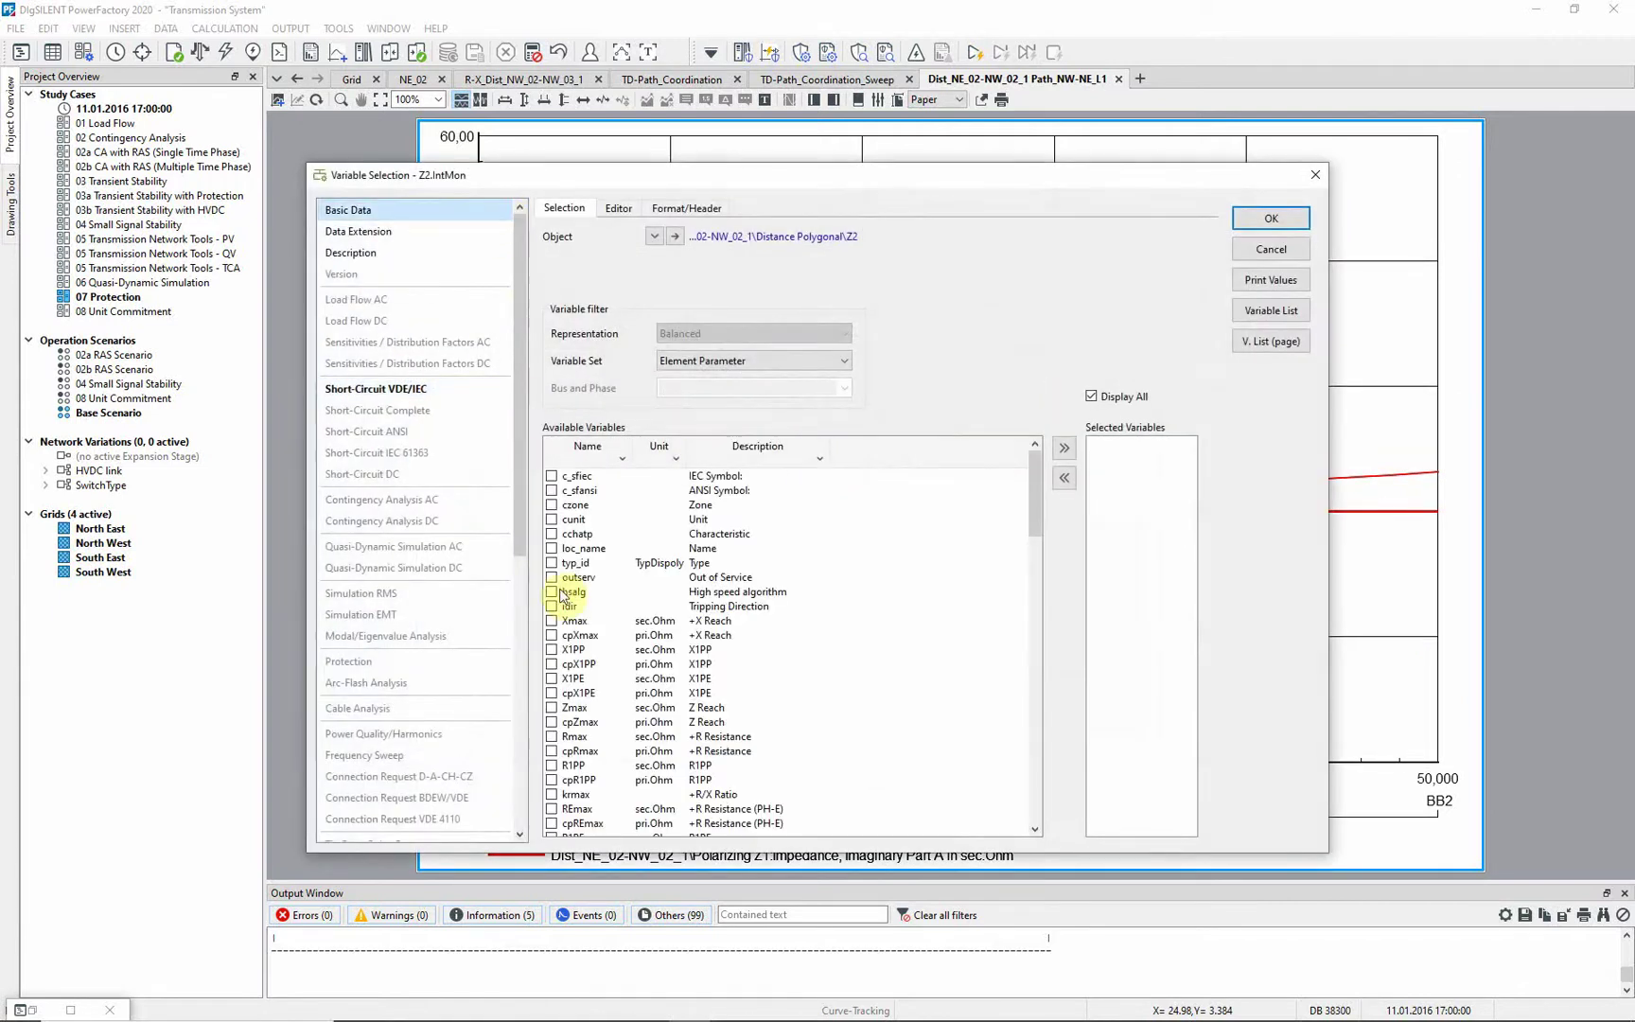
double_click(573, 621)
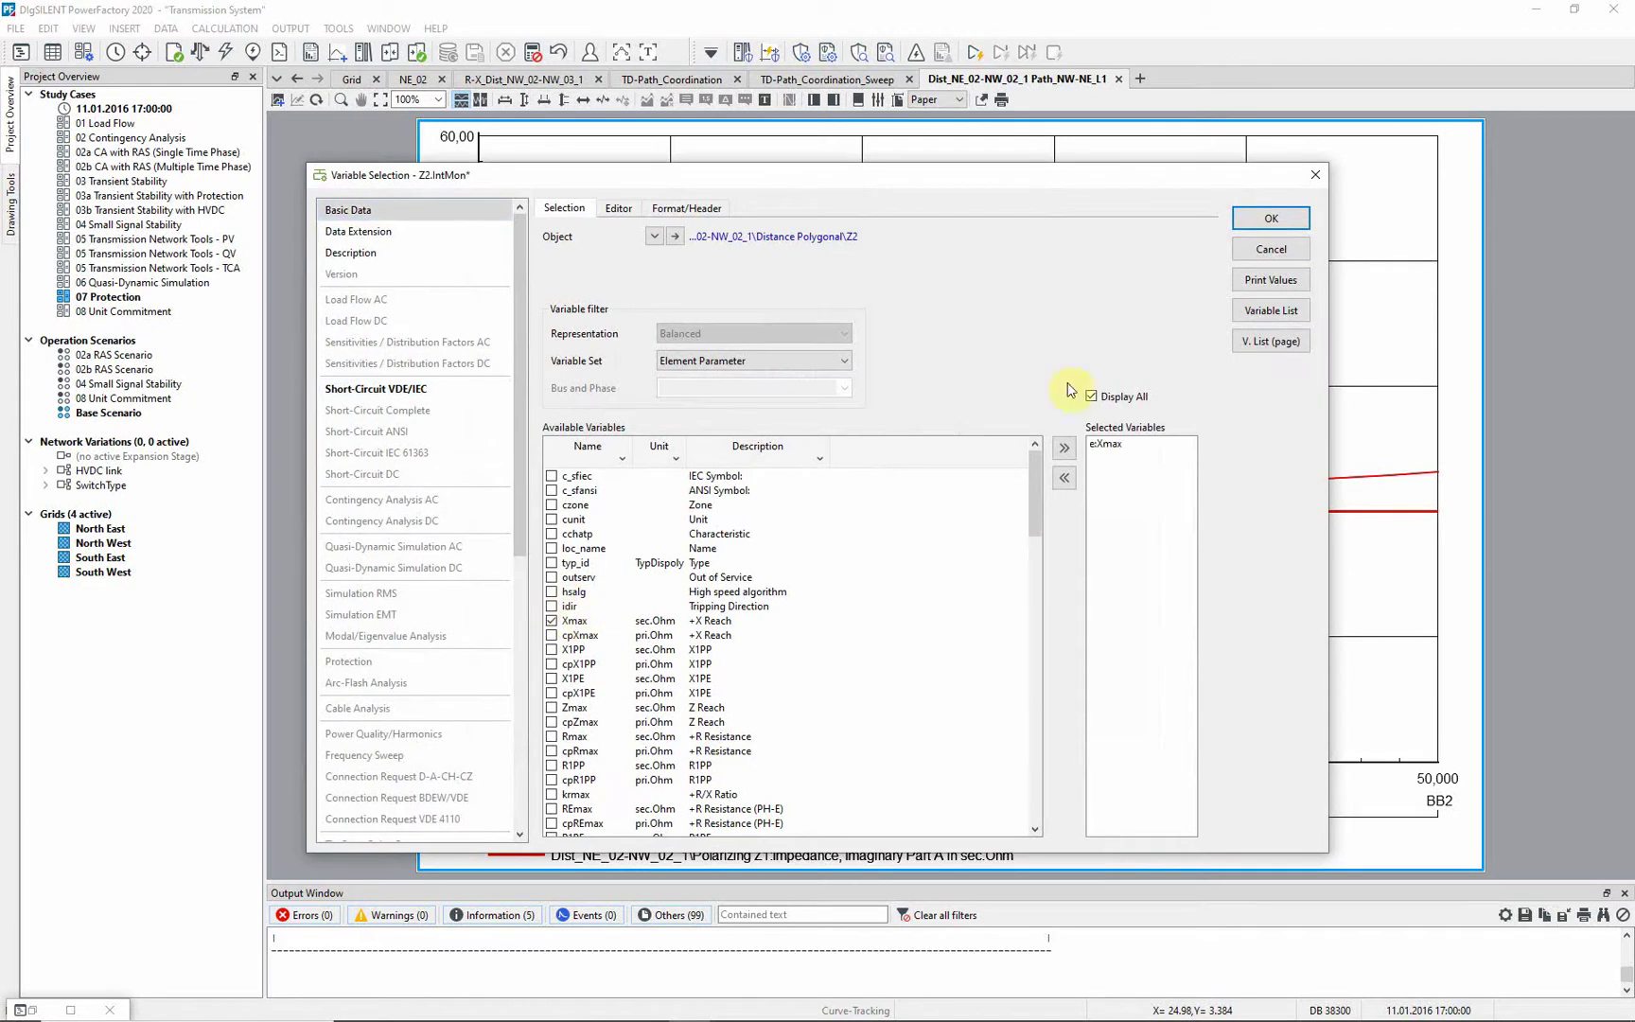
left_click(1271, 218)
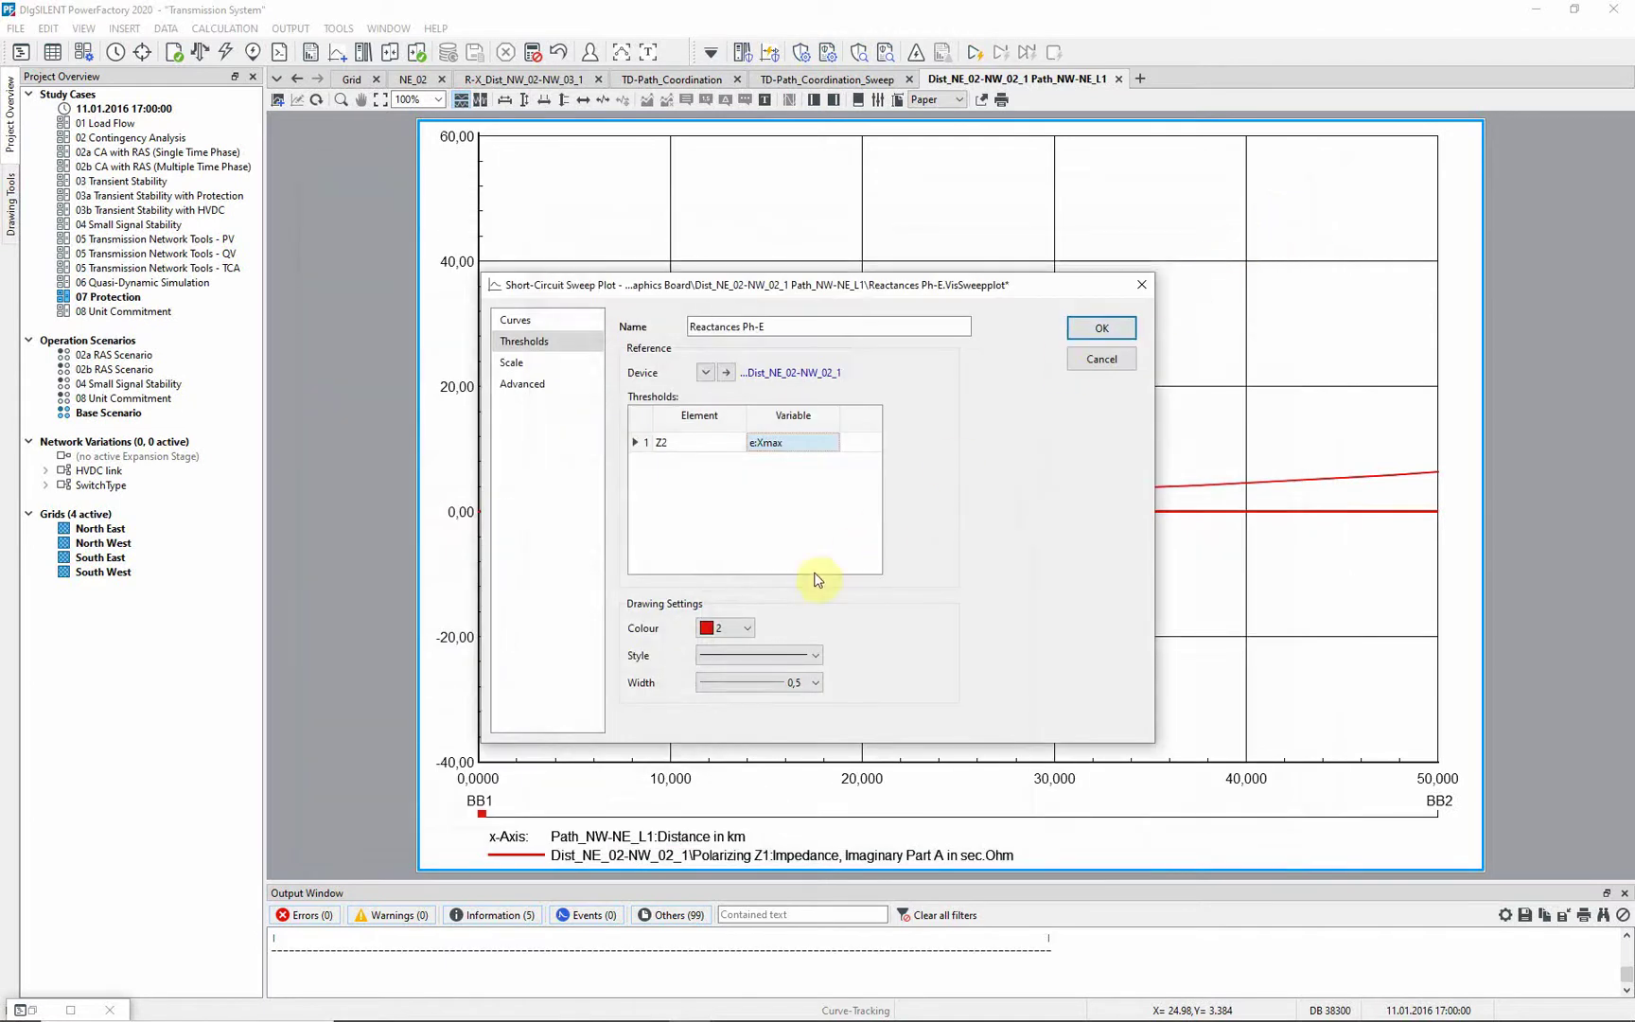
Make the threshold line blue, apply, and autoscale the y-axis to −2…8.
left_click(748, 627)
left_click(724, 697)
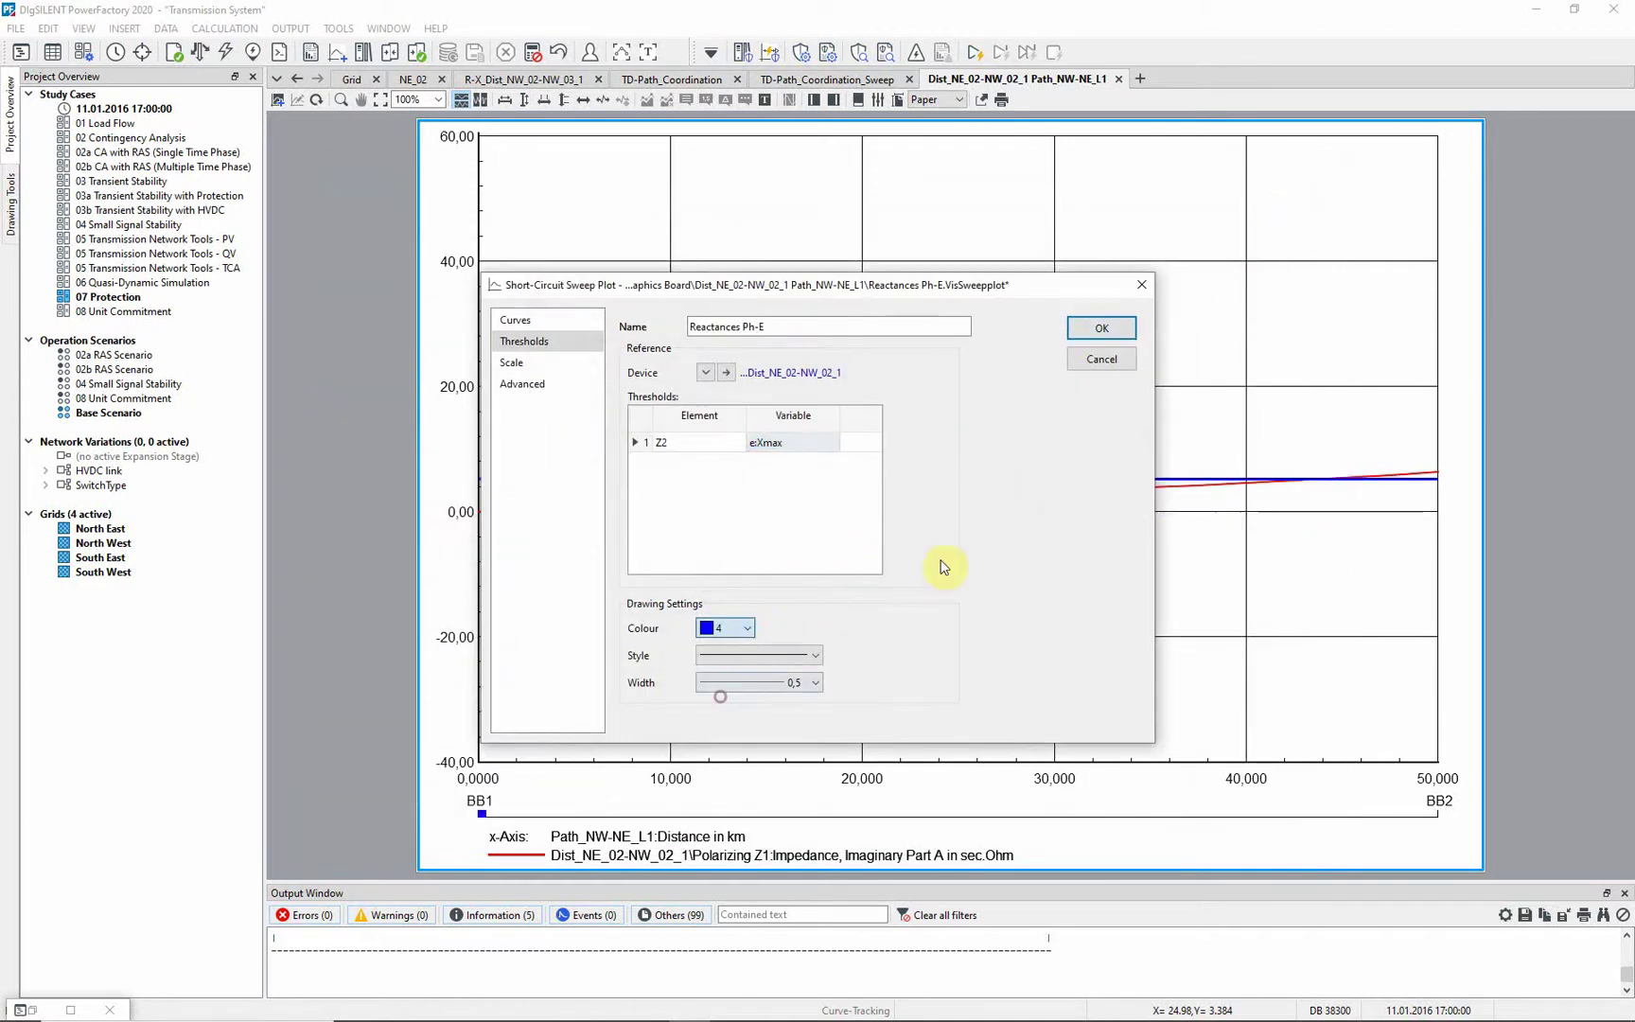
left_click(1101, 328)
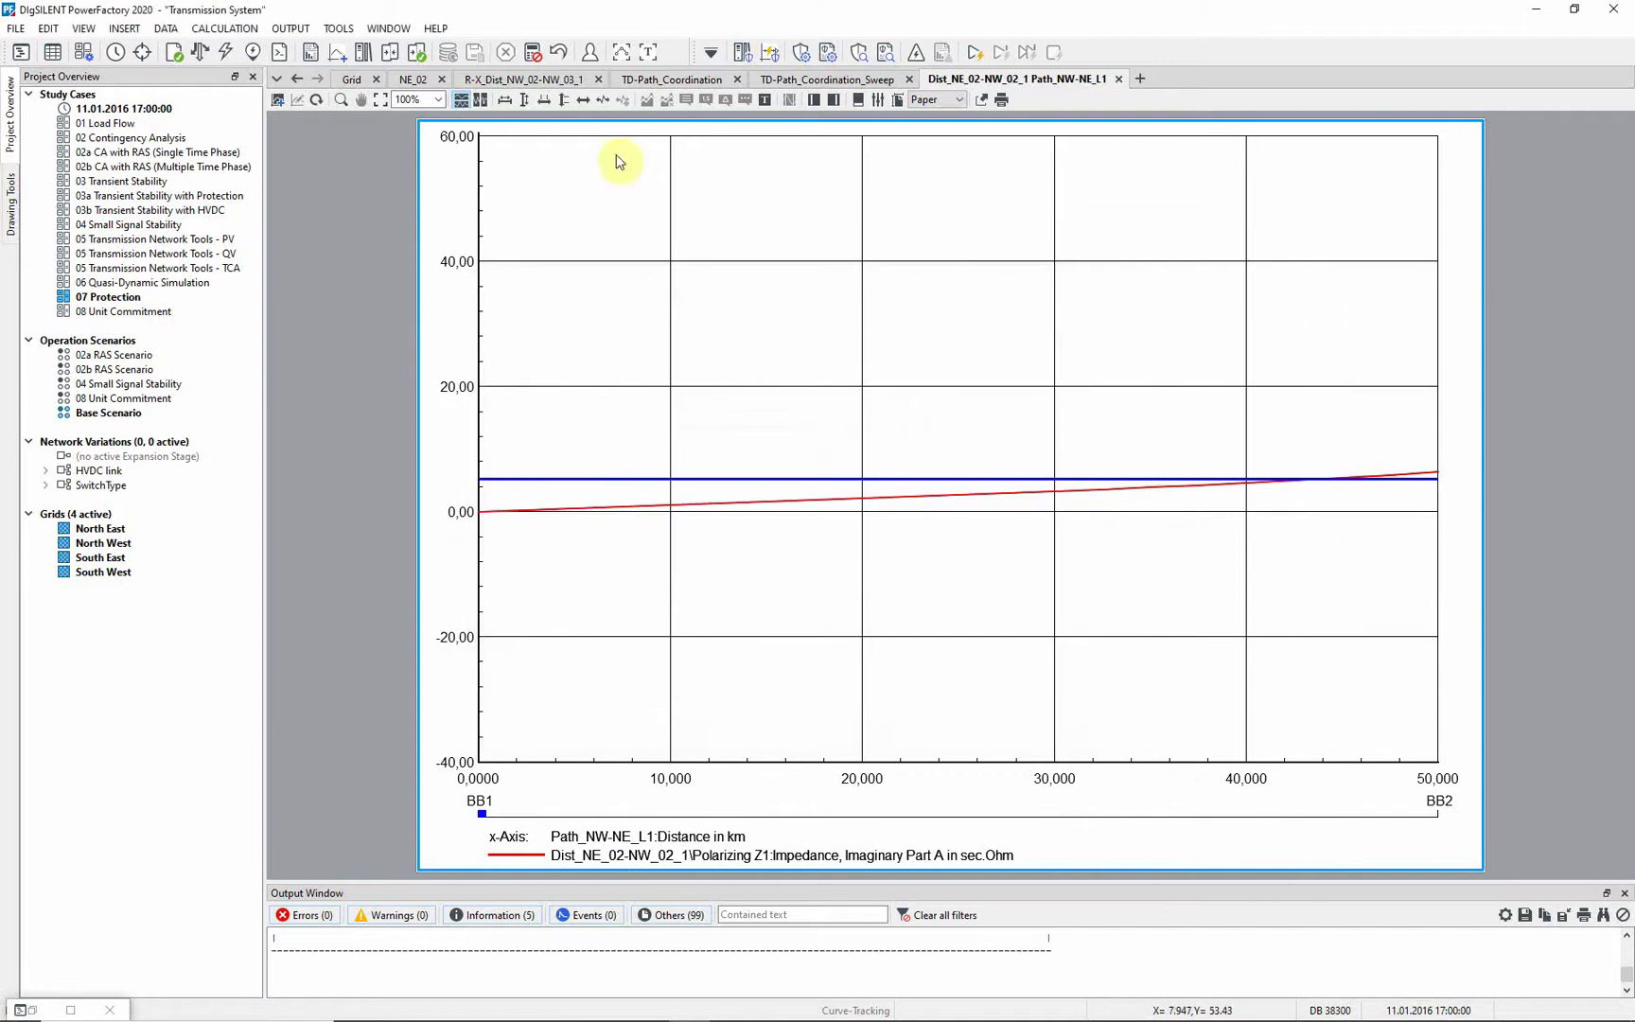
left_click(530, 101)
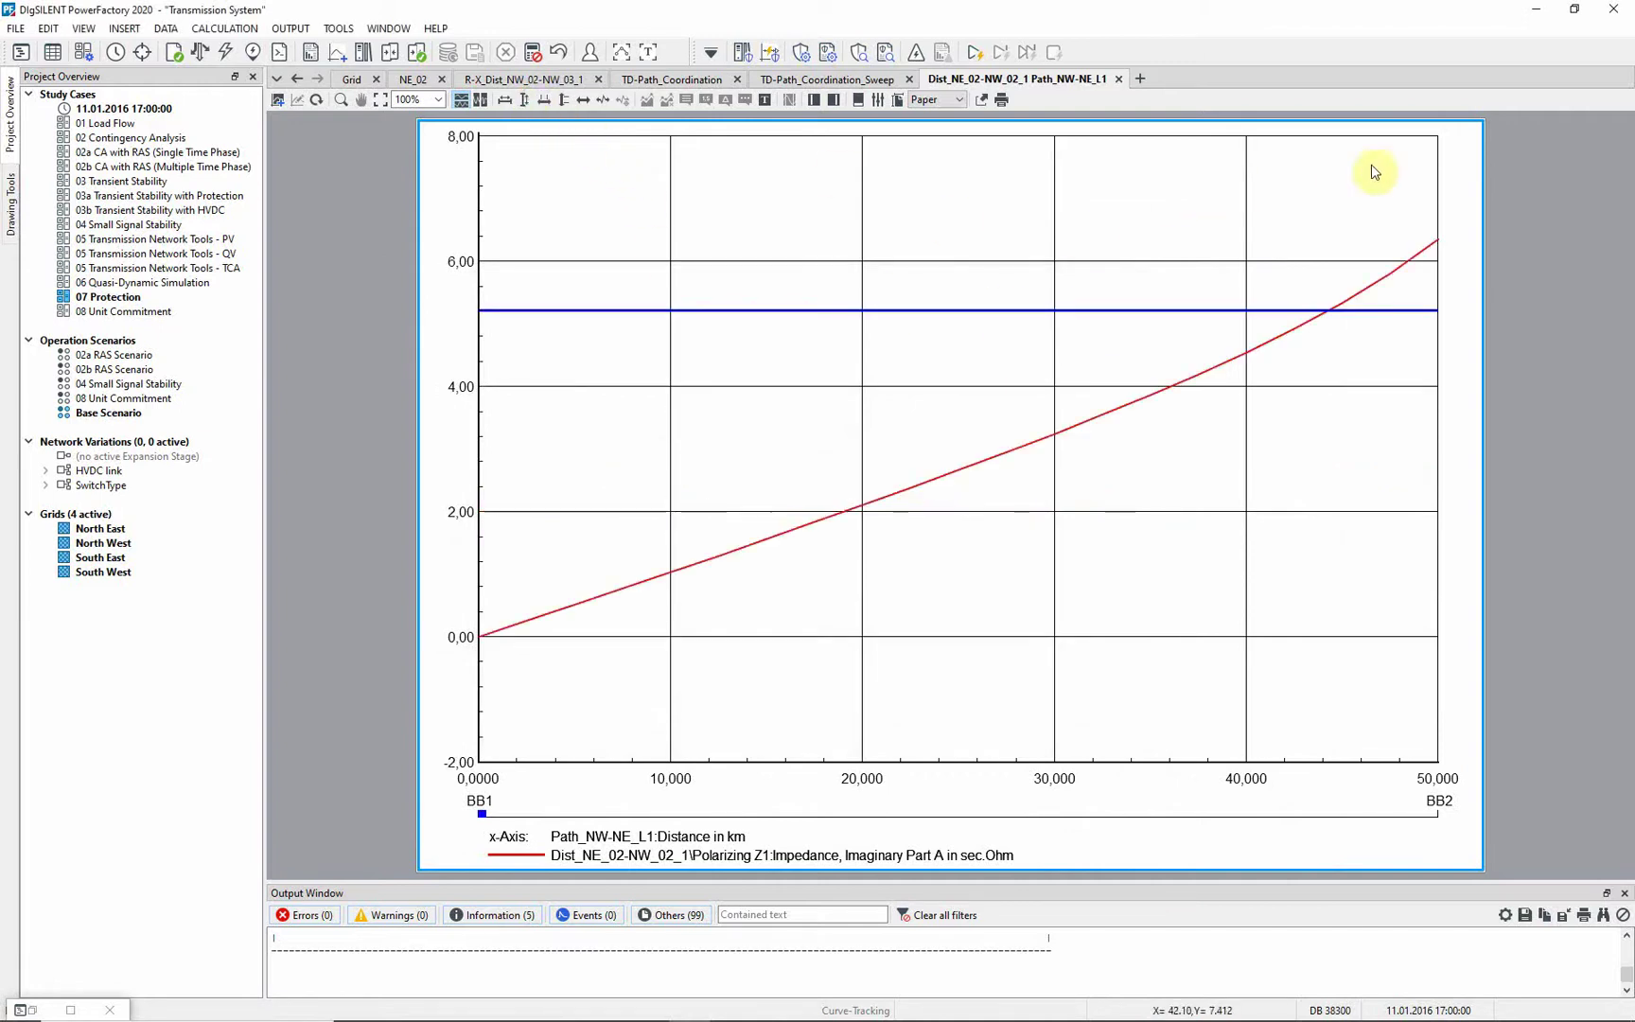
left_click(1524, 127)
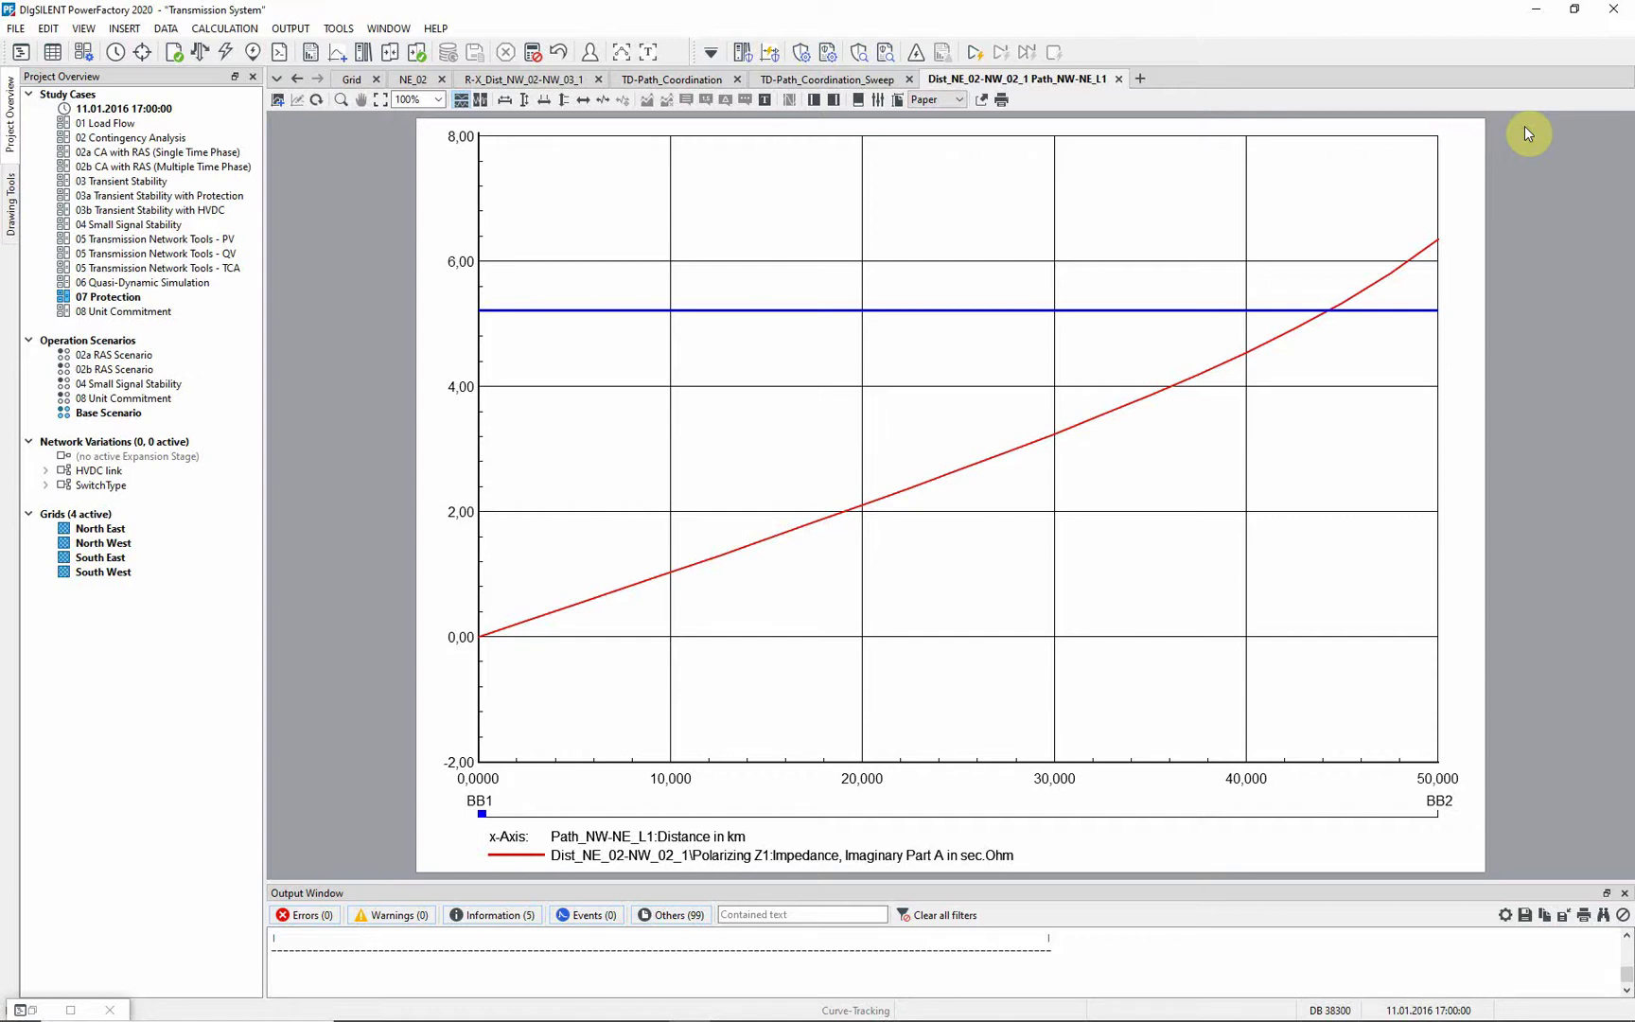
Inspect NW-NE_L1's line couplings in the Grid diagram without changing anything.
left_click(359, 81)
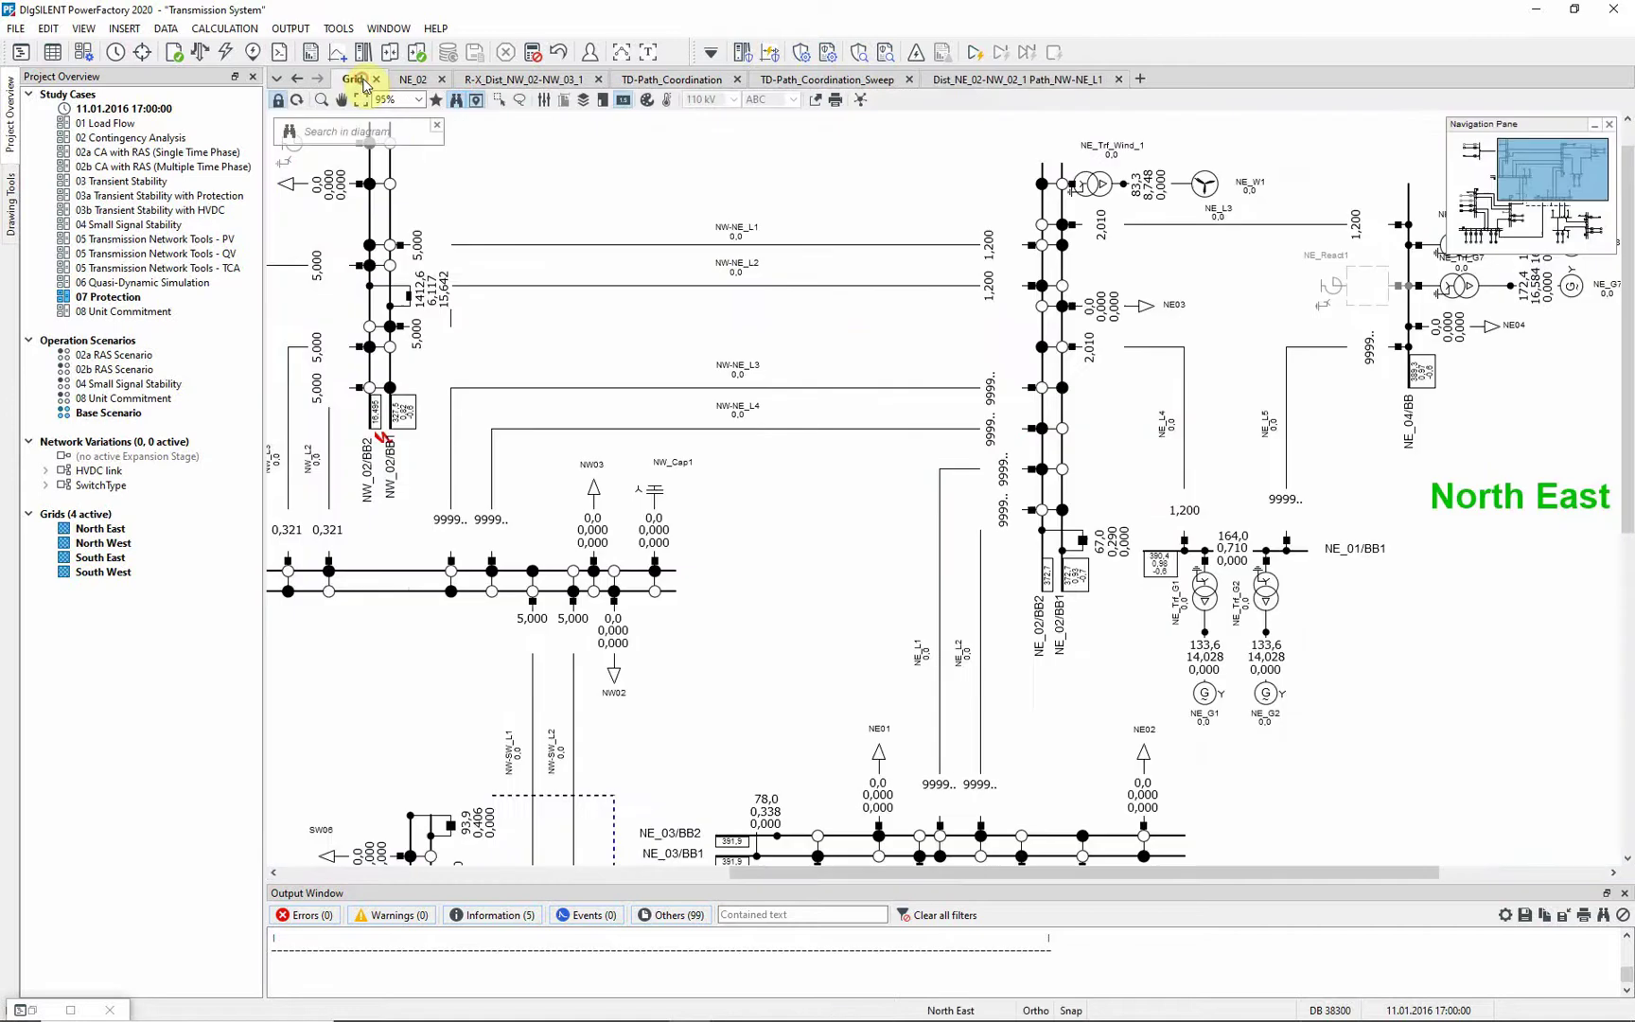
double_click(819, 249)
left_click(681, 263)
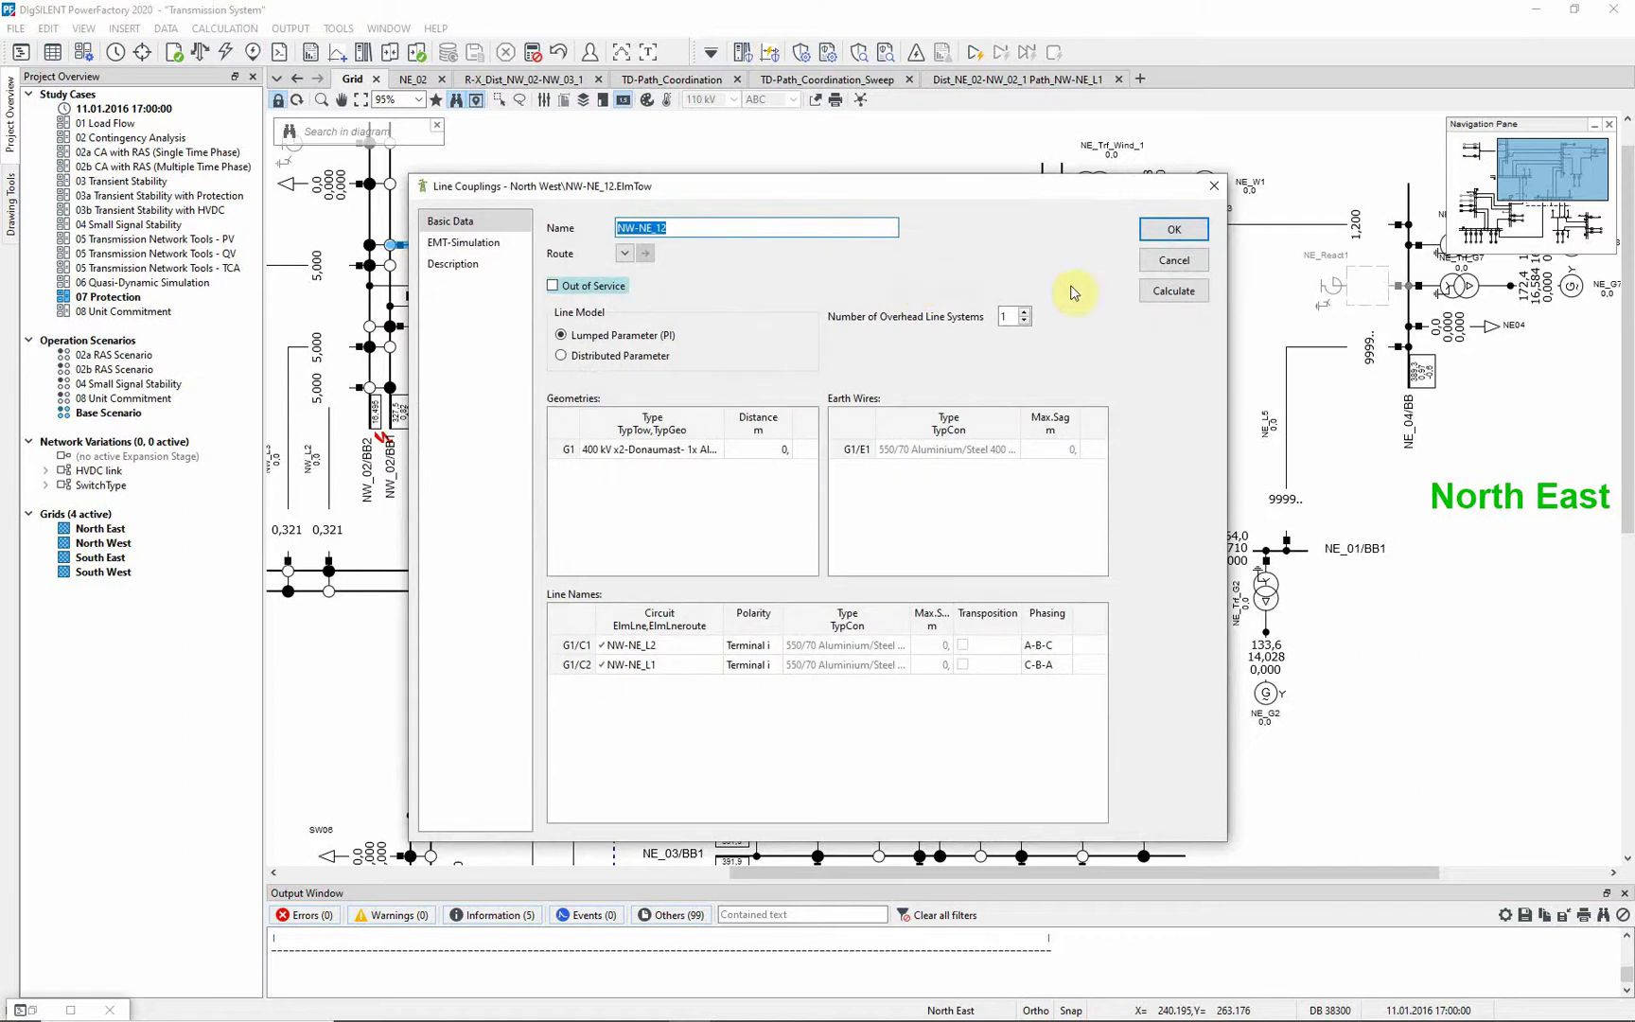
left_click(1173, 260)
left_click(1173, 272)
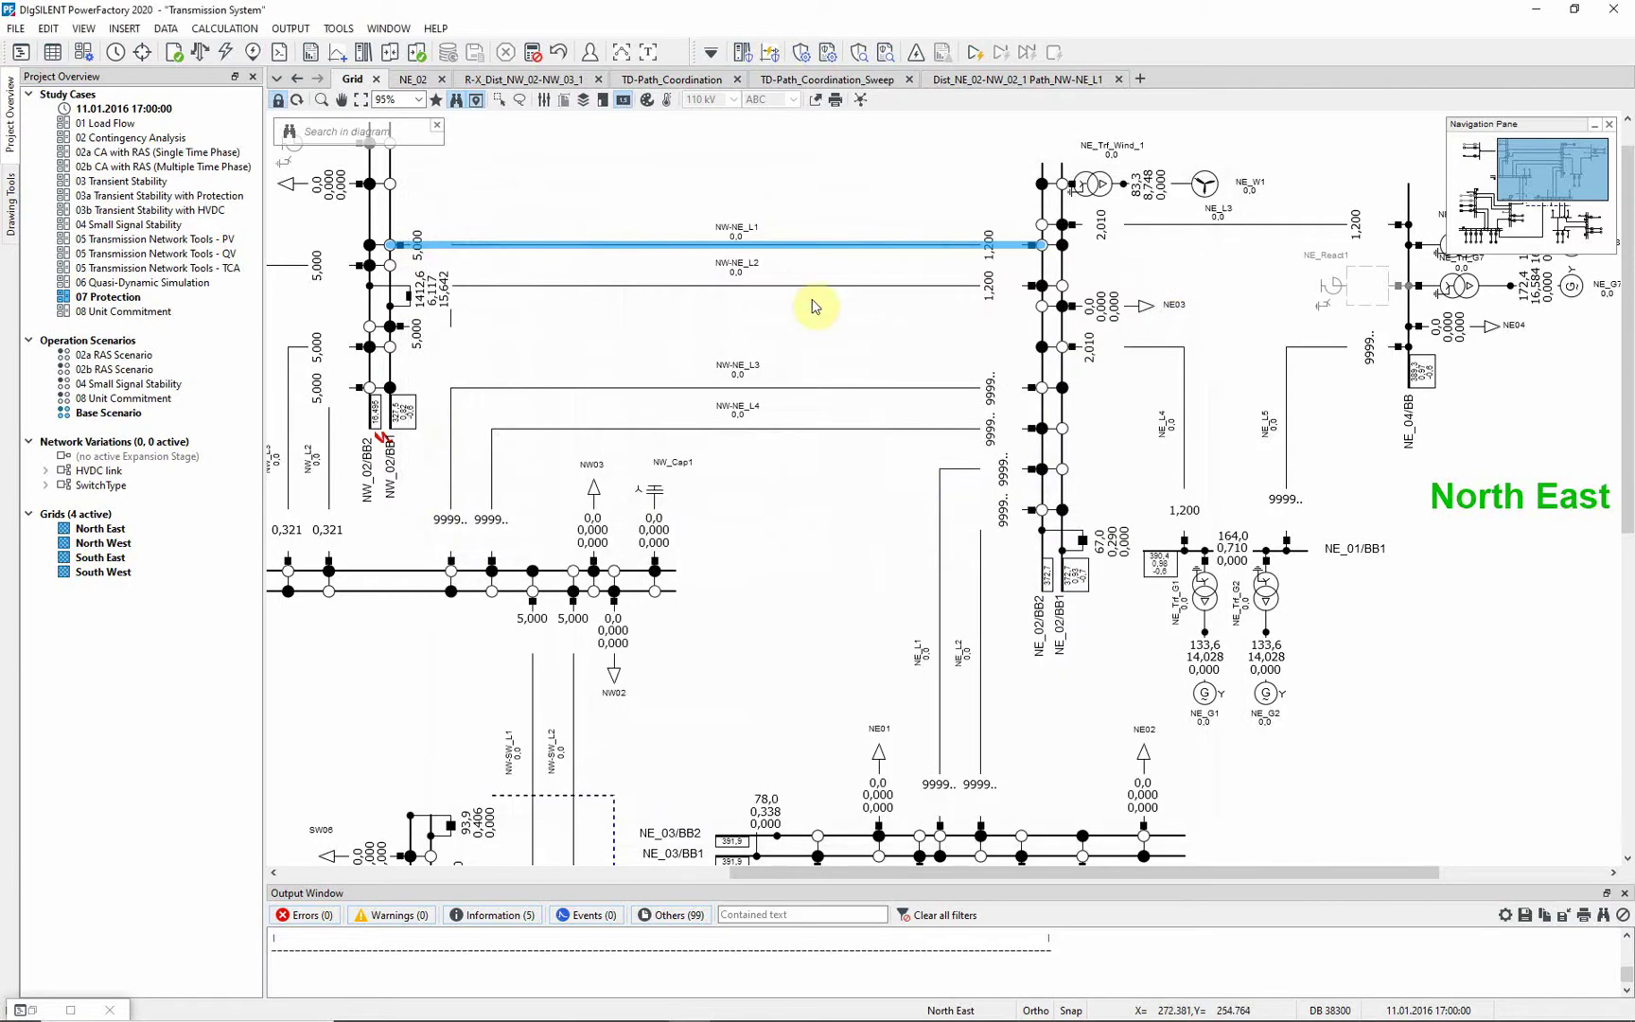
Set the parallel line NW-NE_L2 out of service.
double_click(739, 286)
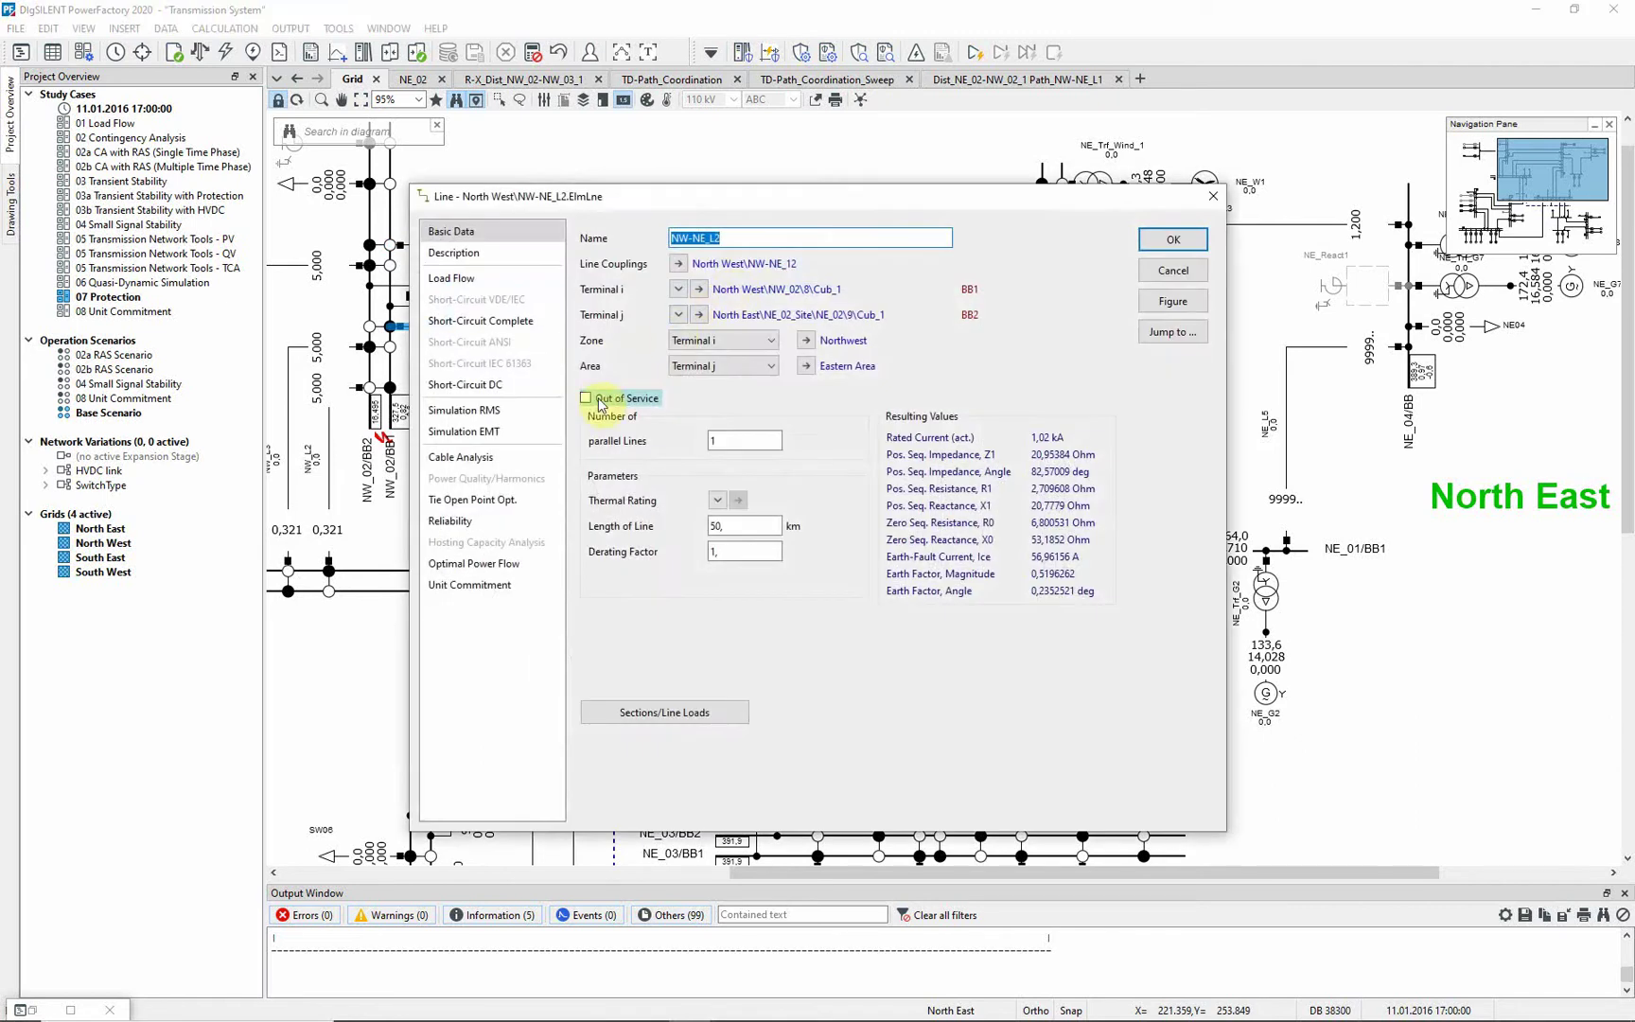
left_click(586, 397)
left_click(1158, 240)
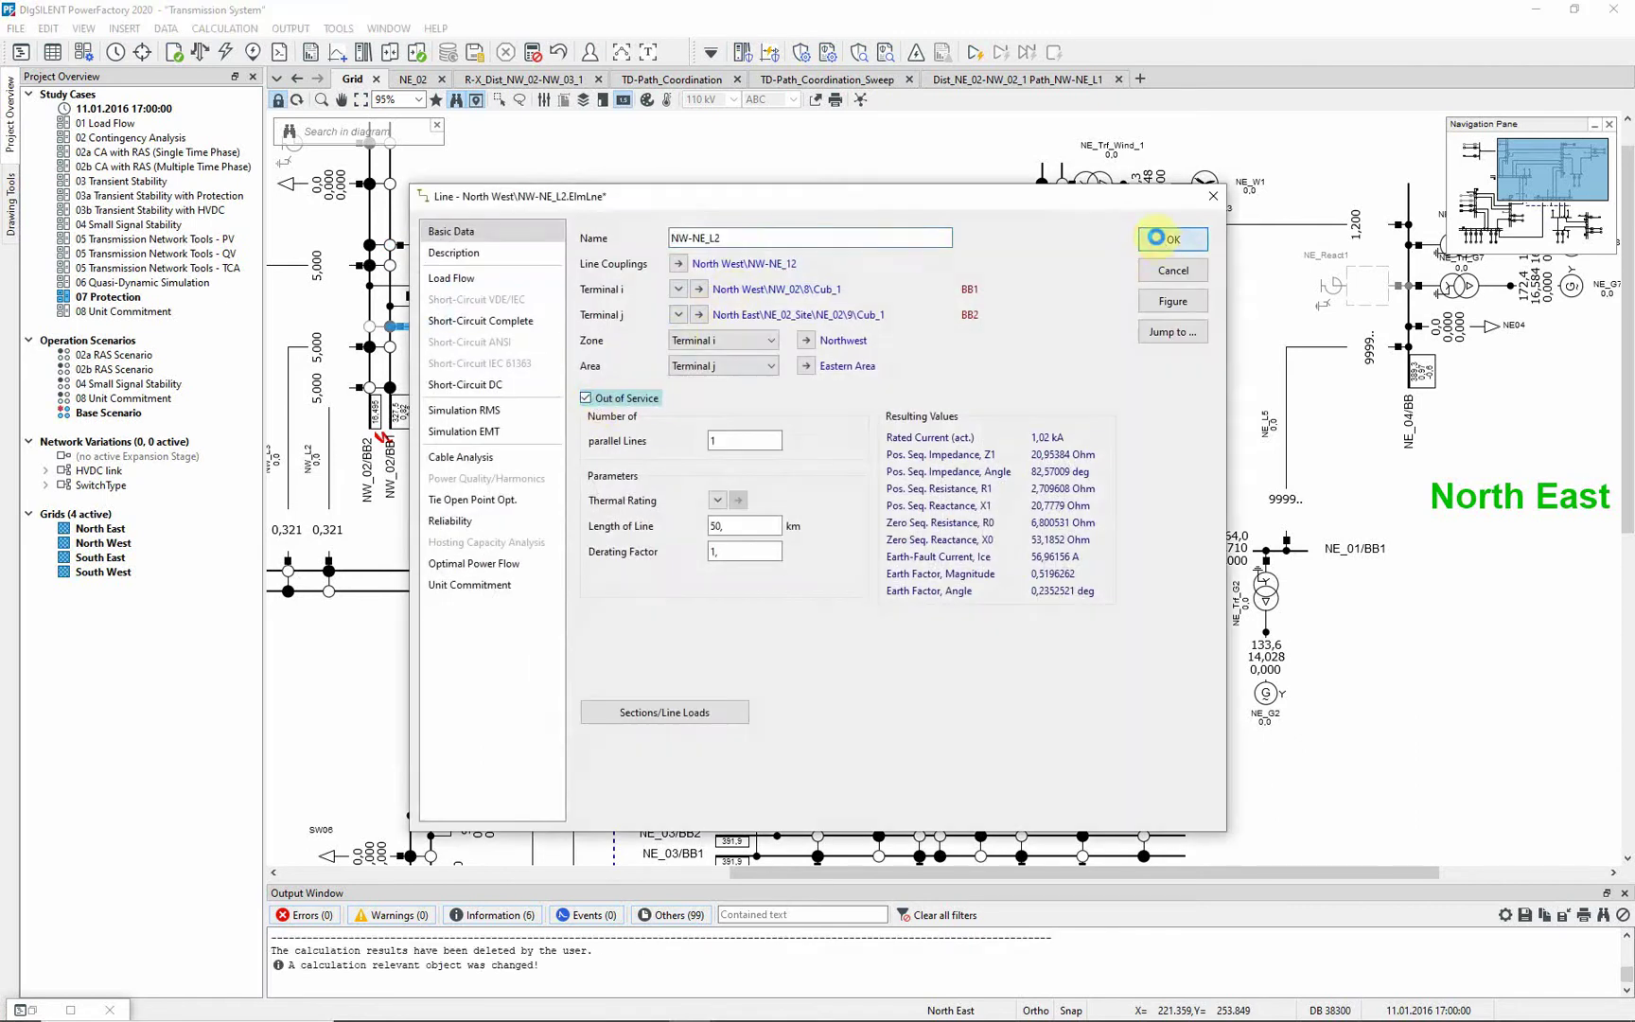
Update the sweep diagrams from a fresh short-circuit sweep and view the Path_NW-NE_L1 plot.
left_click(770, 52)
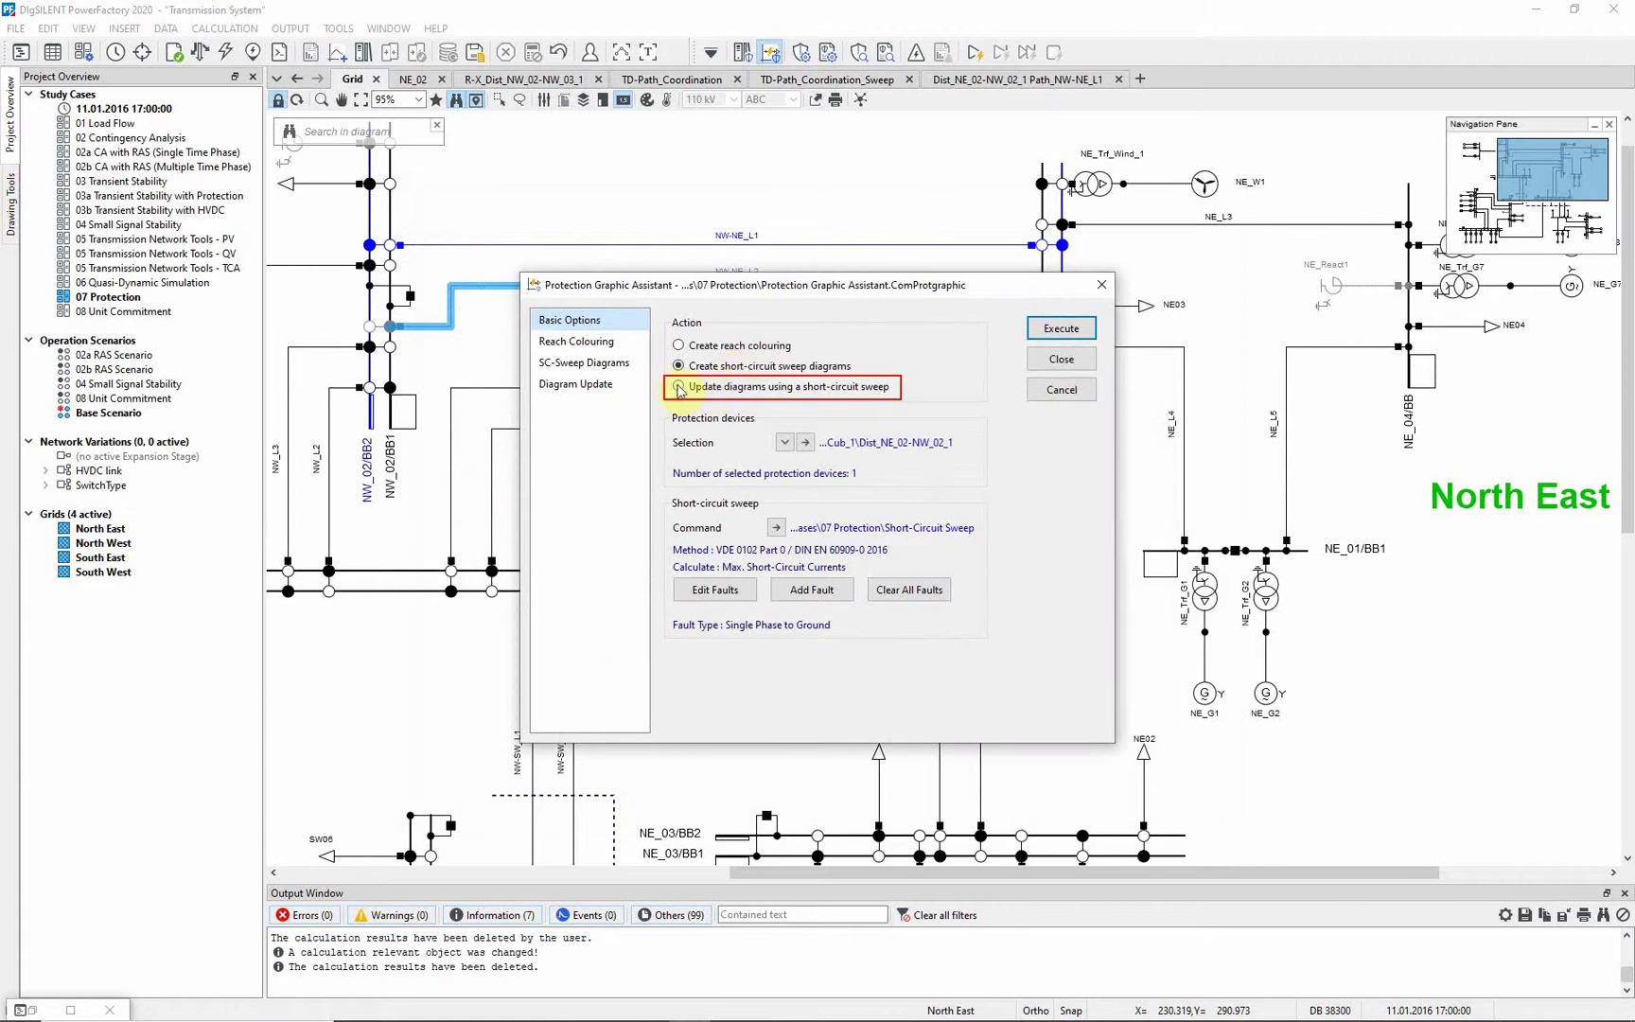
left_click(677, 386)
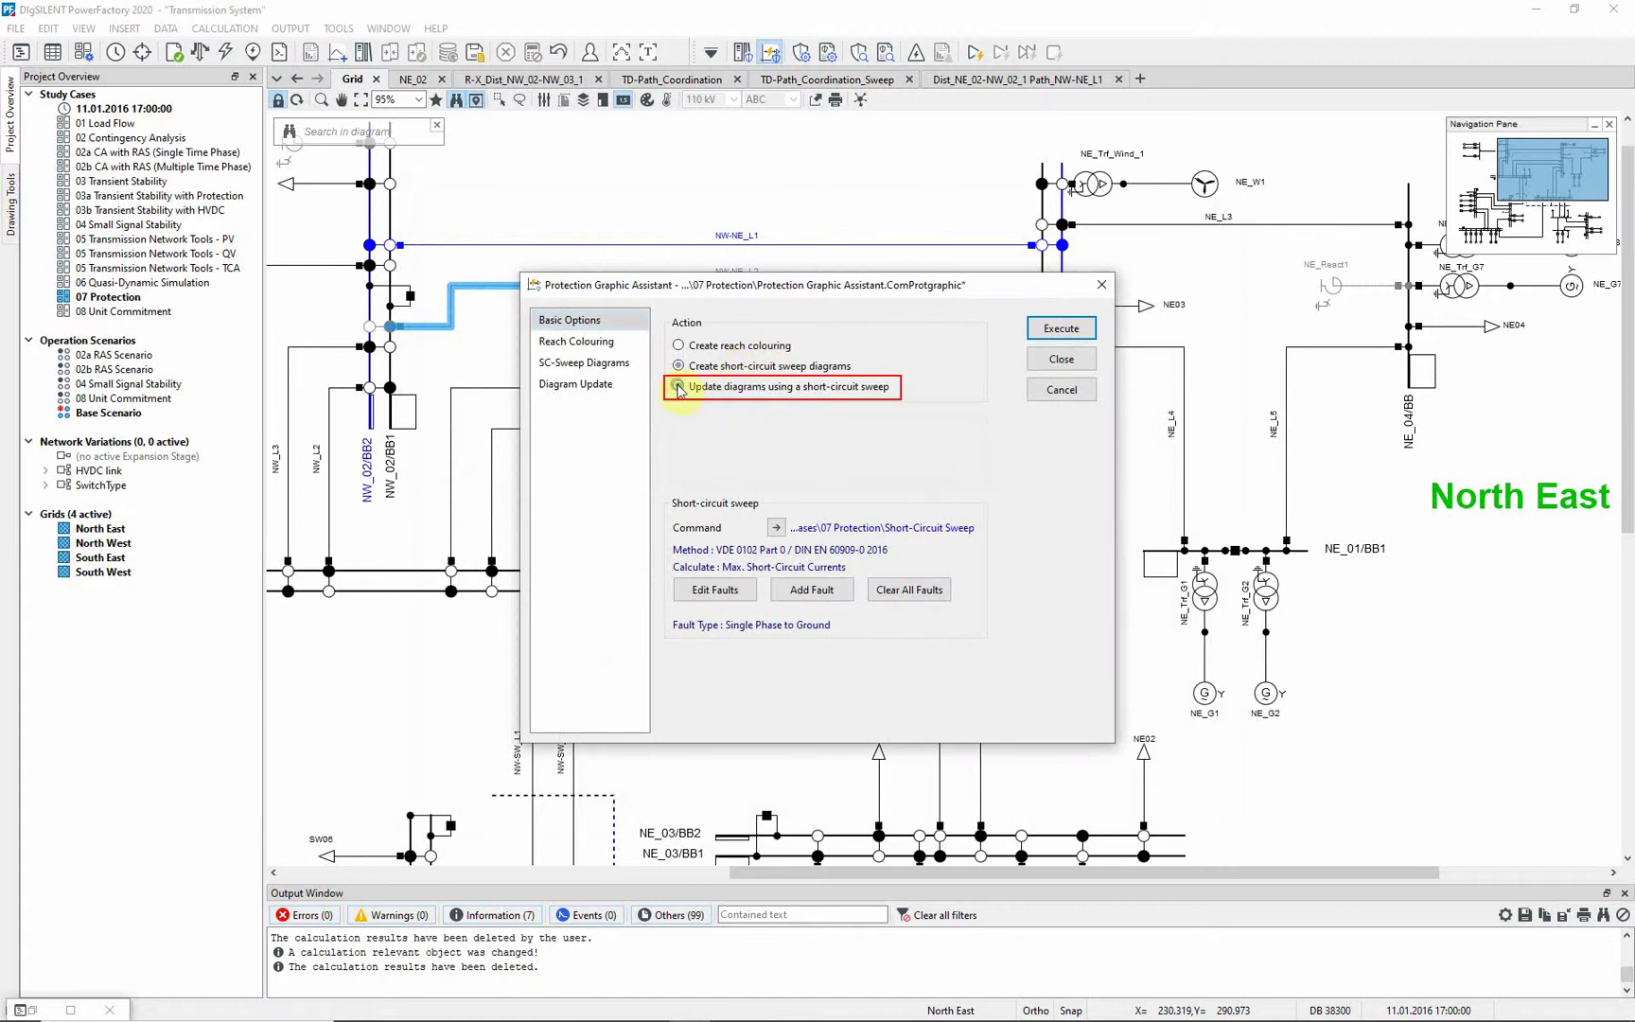
left_click(1055, 329)
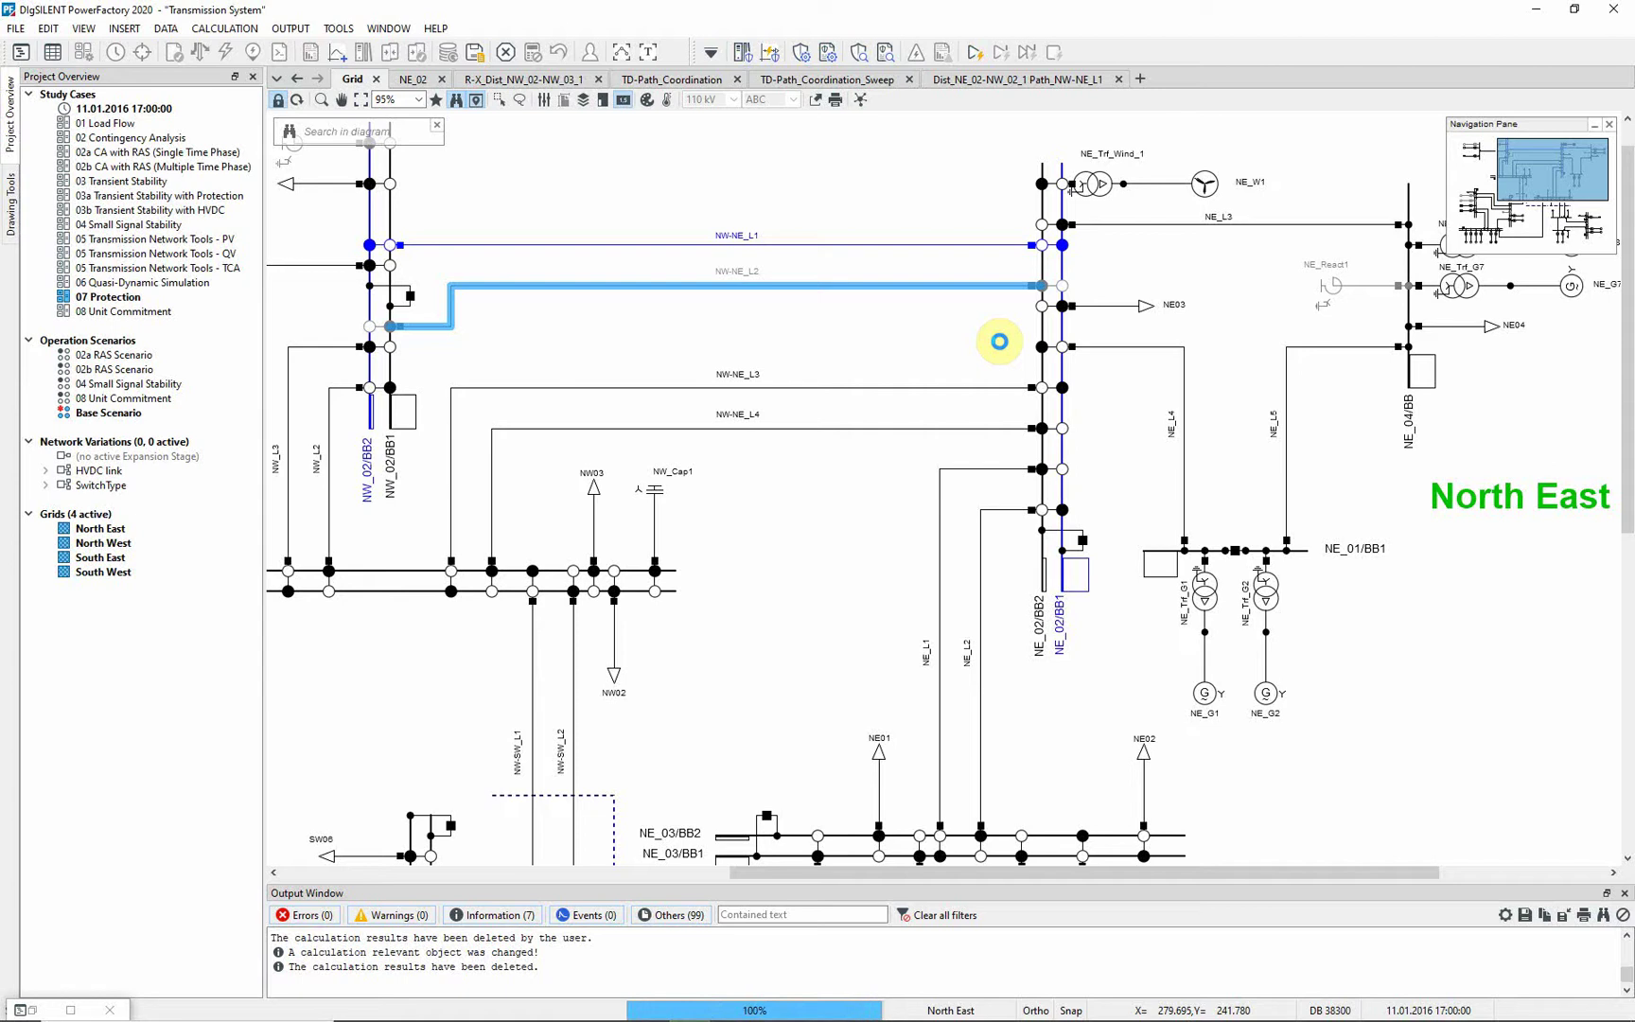
left_click(1021, 83)
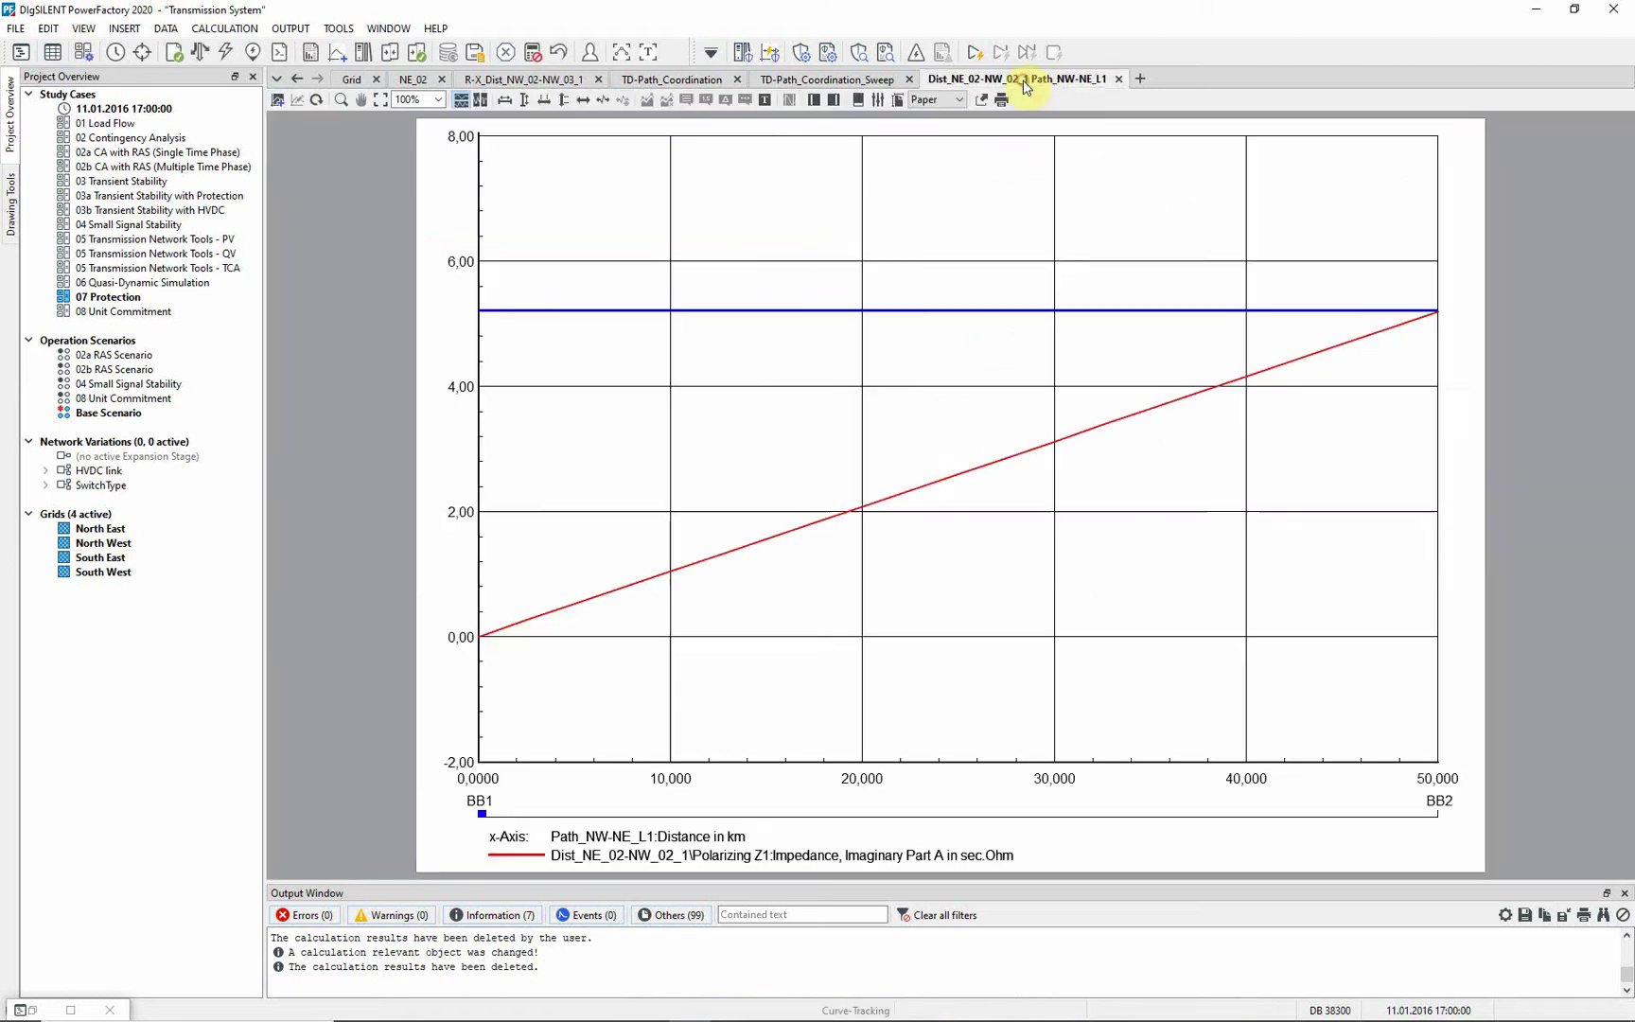